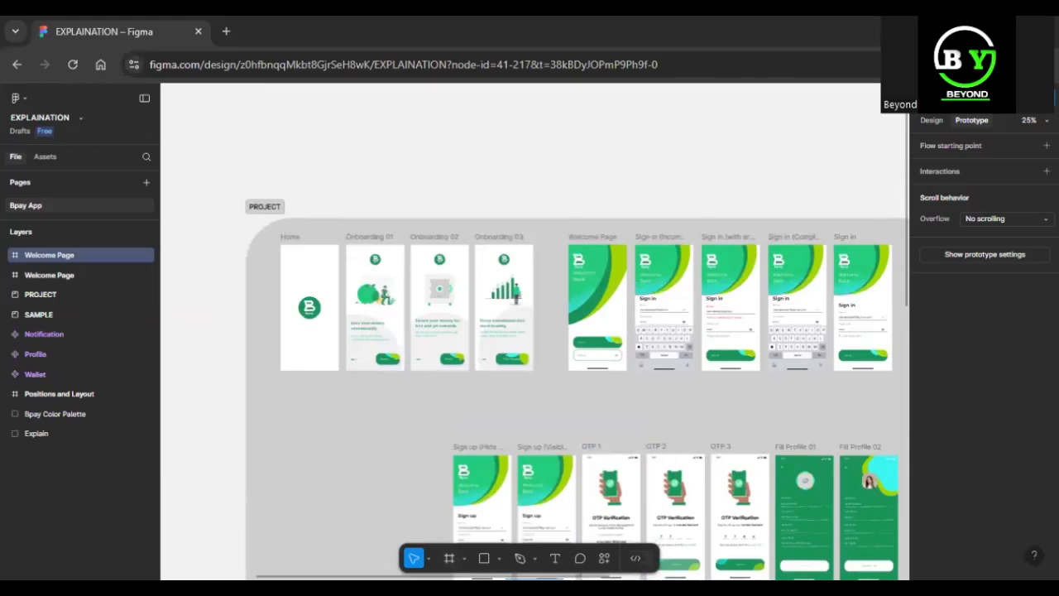
Examine the four Sign in frames in the PROJECT section, from Incomplete Mail to the final Sign in screen.
scroll(535, 389, right, 5)
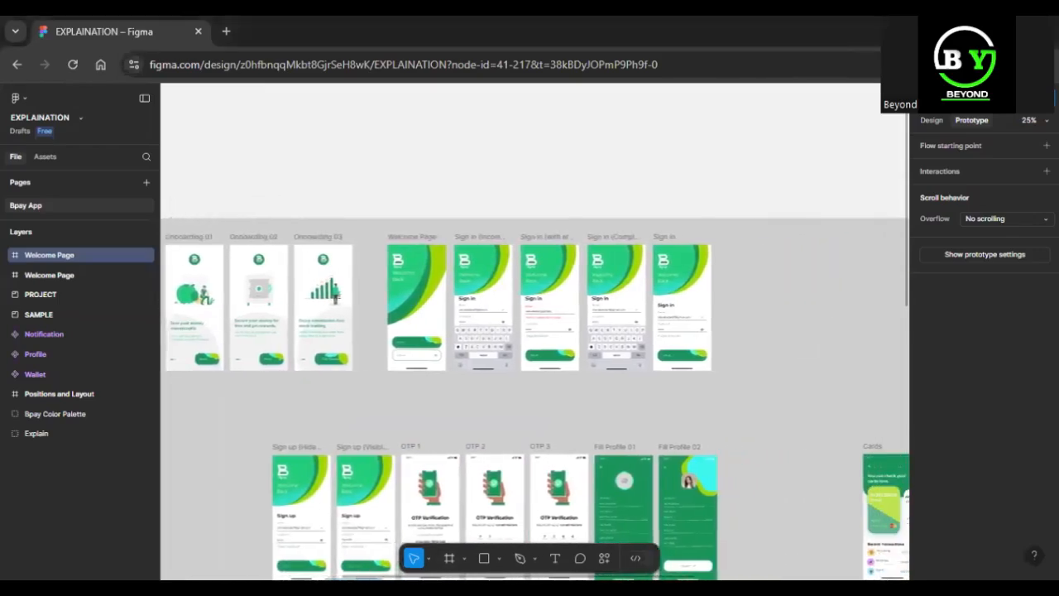
scroll(325, 355, left, 1)
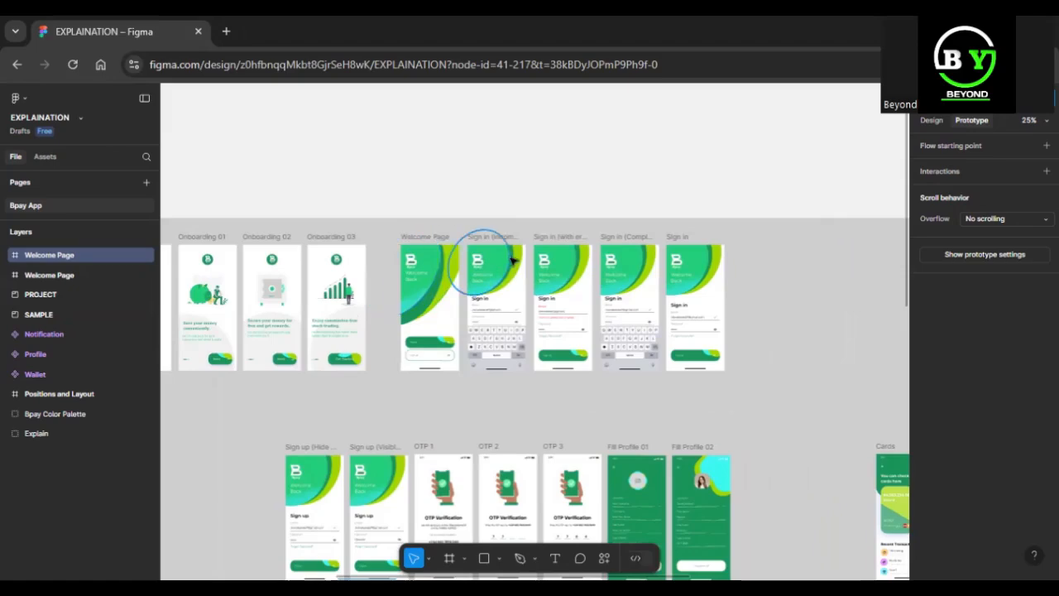
click(496, 238)
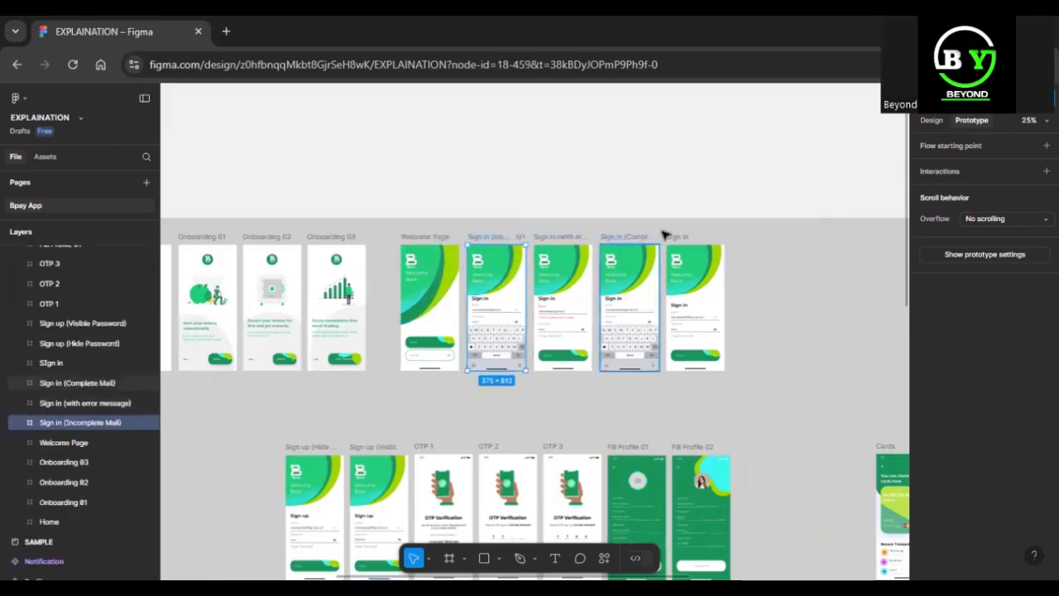
click(114, 405)
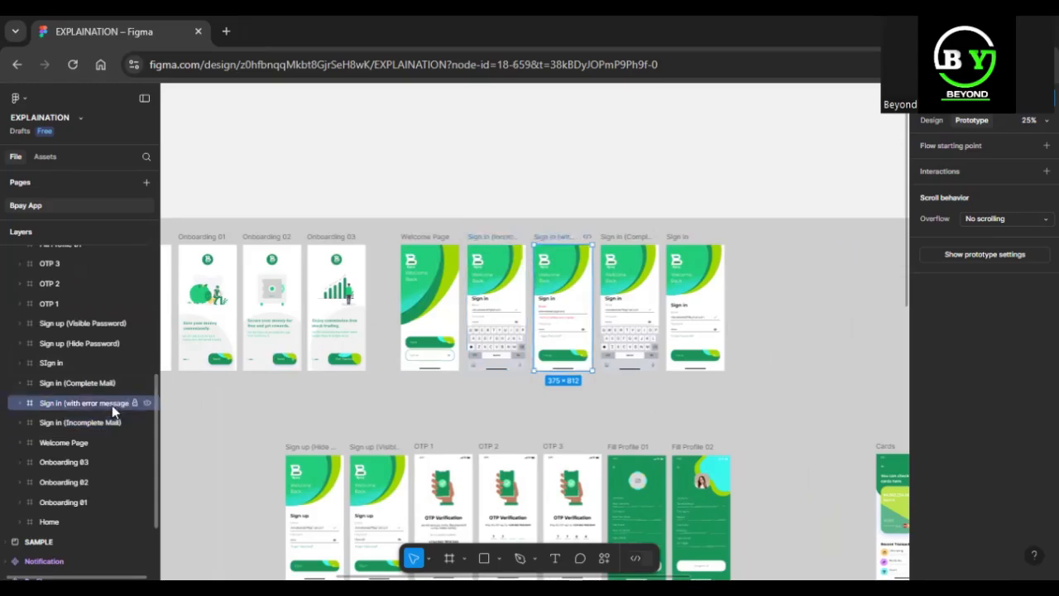
click(105, 384)
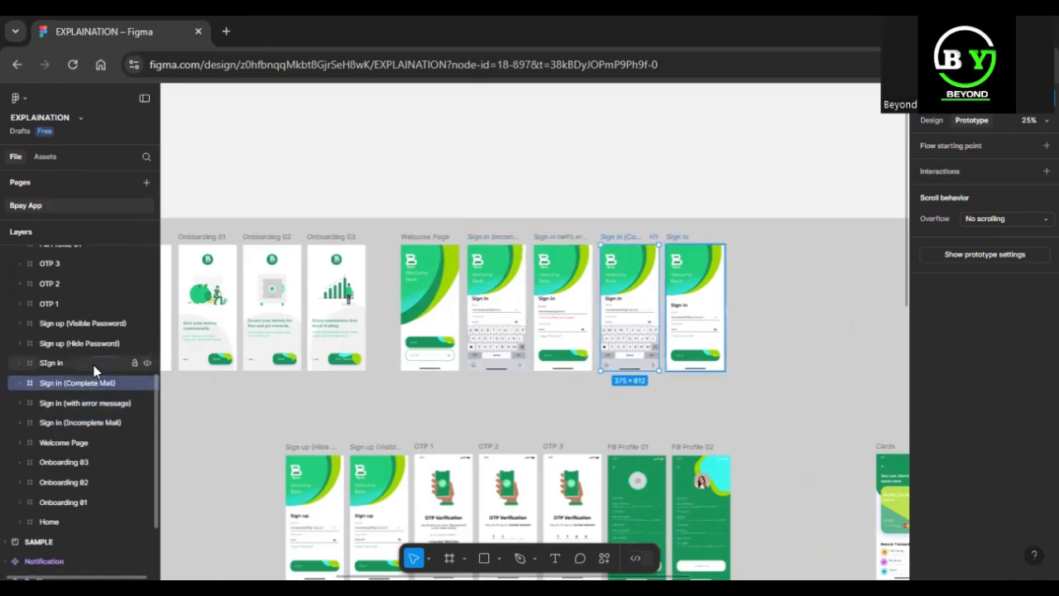
click(93, 365)
scroll(627, 371, down, 5)
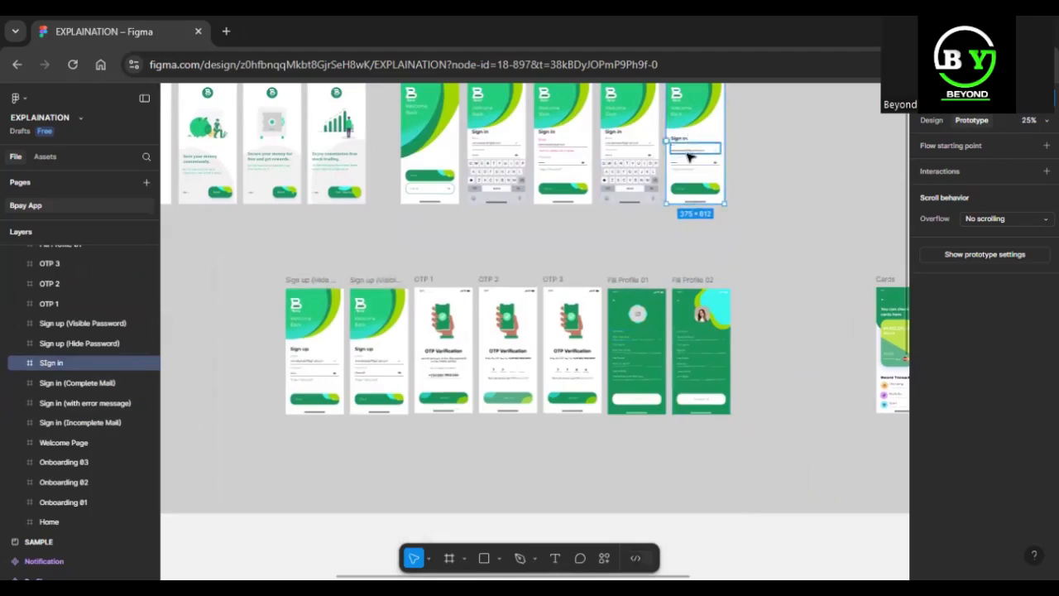
scroll(698, 154, up, 3)
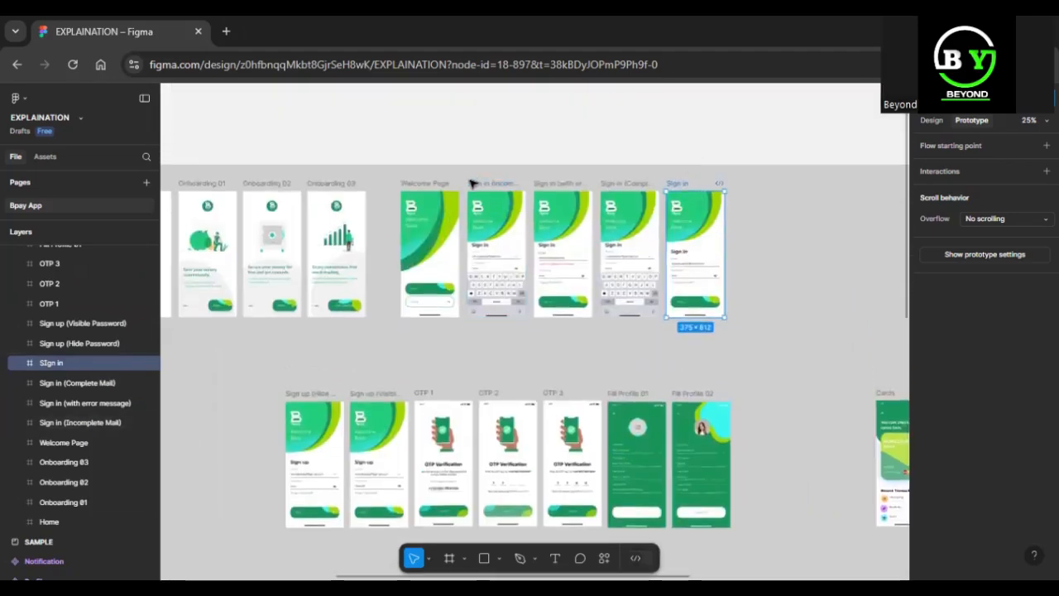
Copy the four Sign in frames from the PROJECT section to beside the Welcome Page frame below the SAMPLE section.
click(476, 184)
shift+click(549, 183)
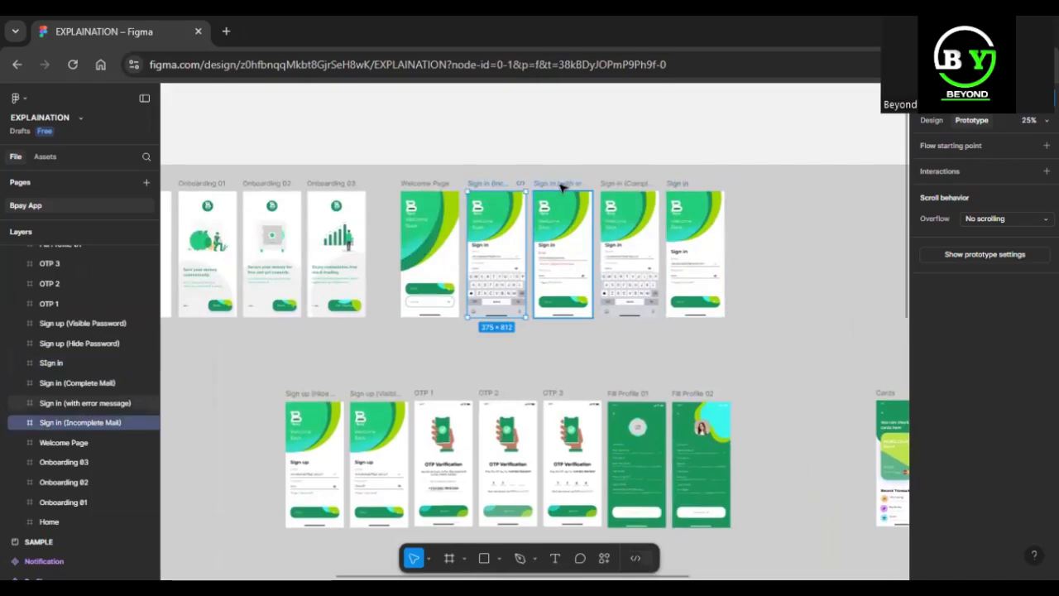
shift+click(627, 189)
drag(631, 190, 573, 452)
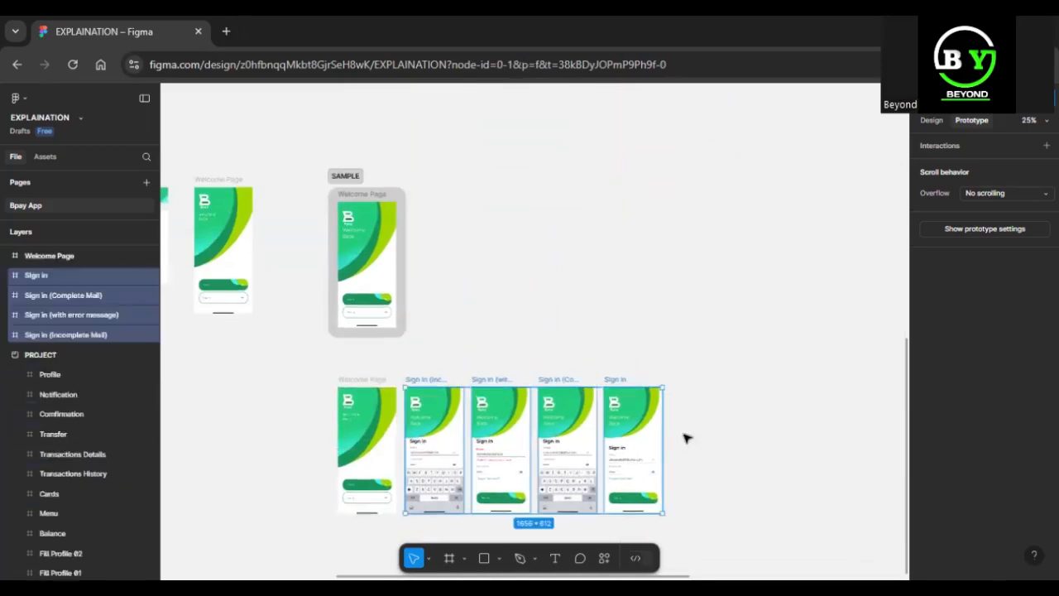
click(692, 432)
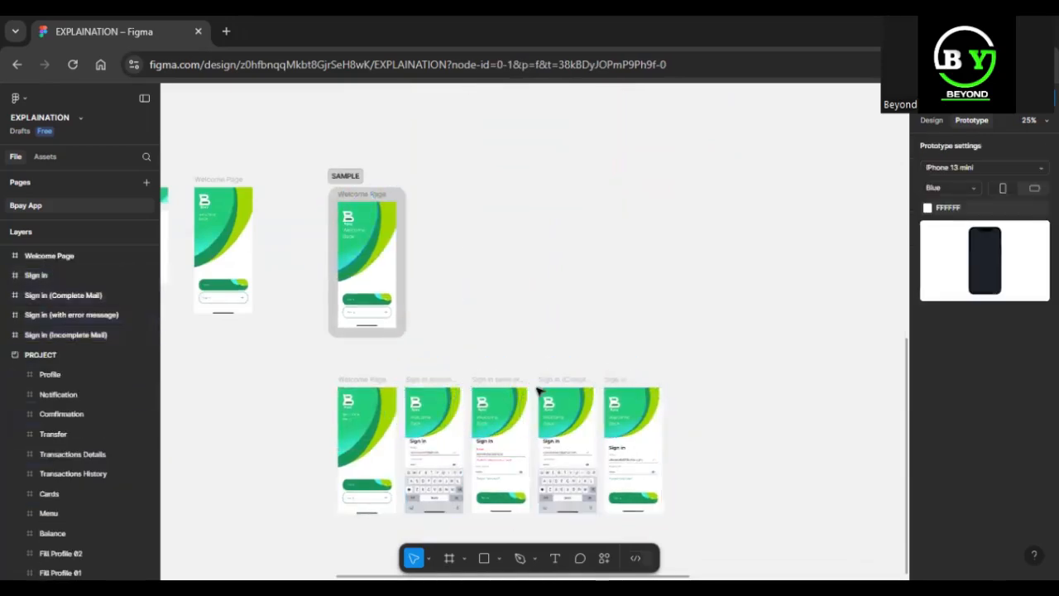
Widen the SAMPLE section to about 2200 px, leaving room beside its Welcome Page for four more frames.
drag(406, 365, 510, 349)
click(364, 196)
drag(407, 224, 671, 236)
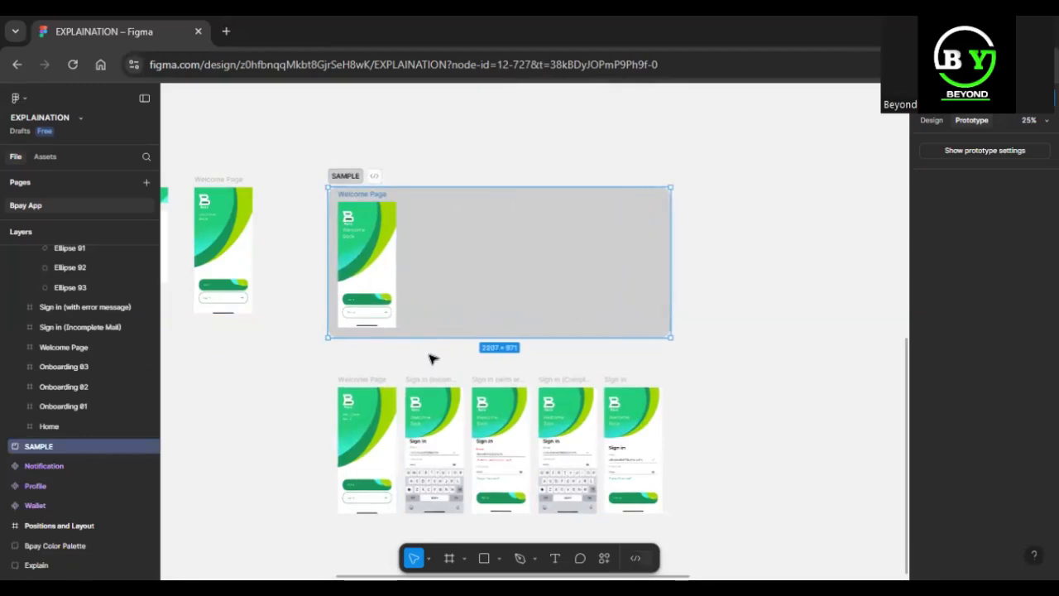
Move the four copied Sign in frames into the SAMPLE section, in a row beside its Welcome Page.
click(403, 359)
drag(400, 359, 646, 502)
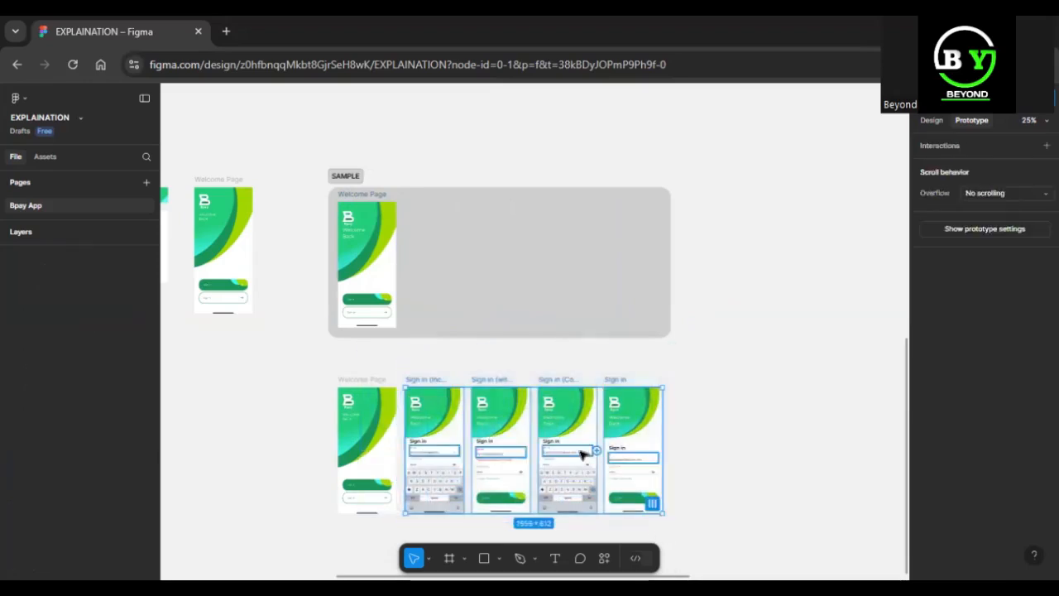
drag(567, 443, 526, 257)
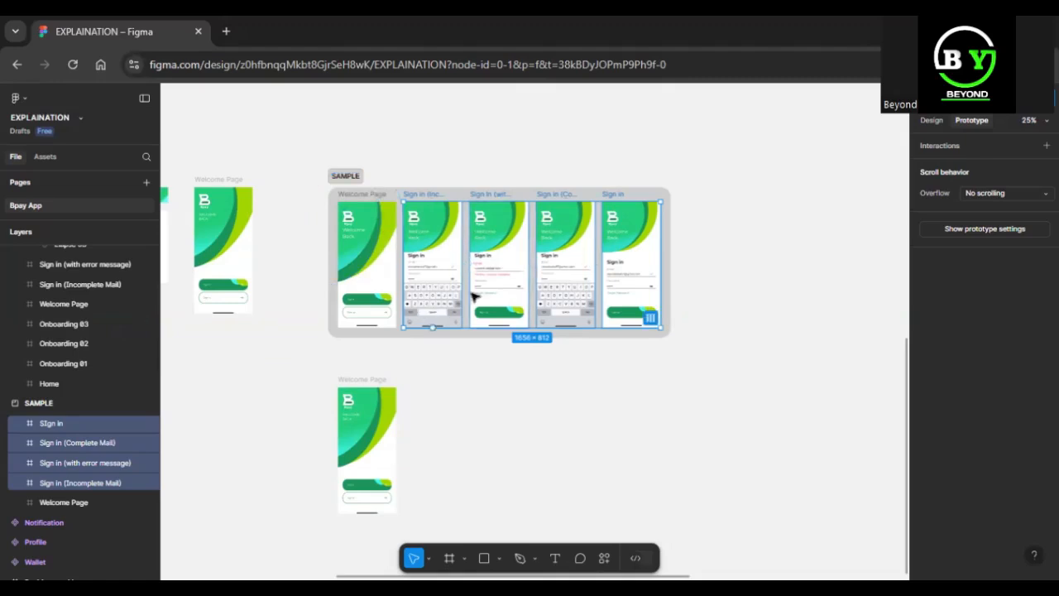
Inspect the last Sign in frame in SAMPLE: its email and password fields, Forget Password link, button and home indicator.
click(617, 195)
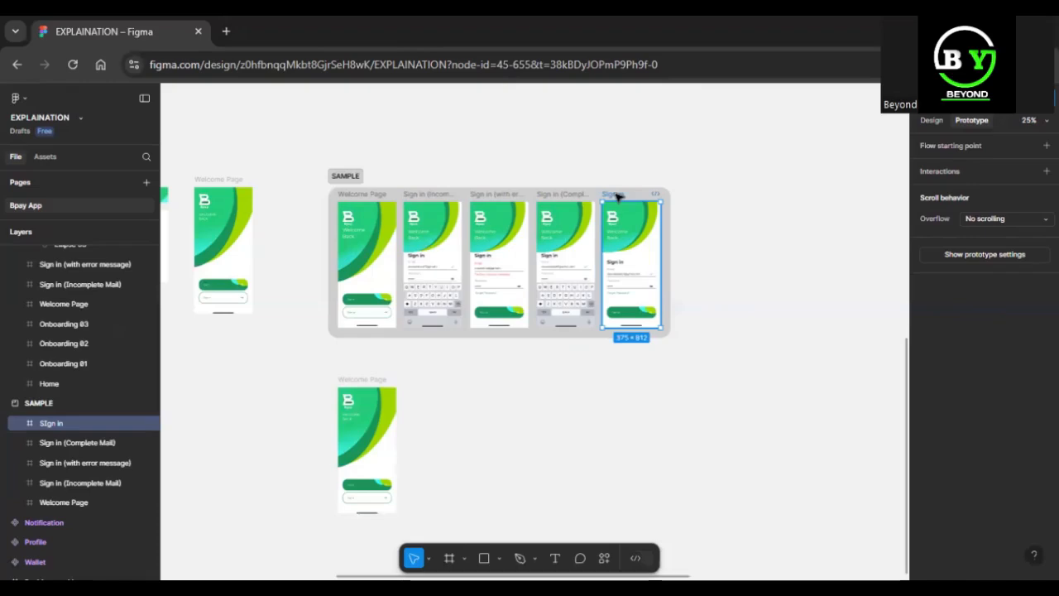
key(shift+2)
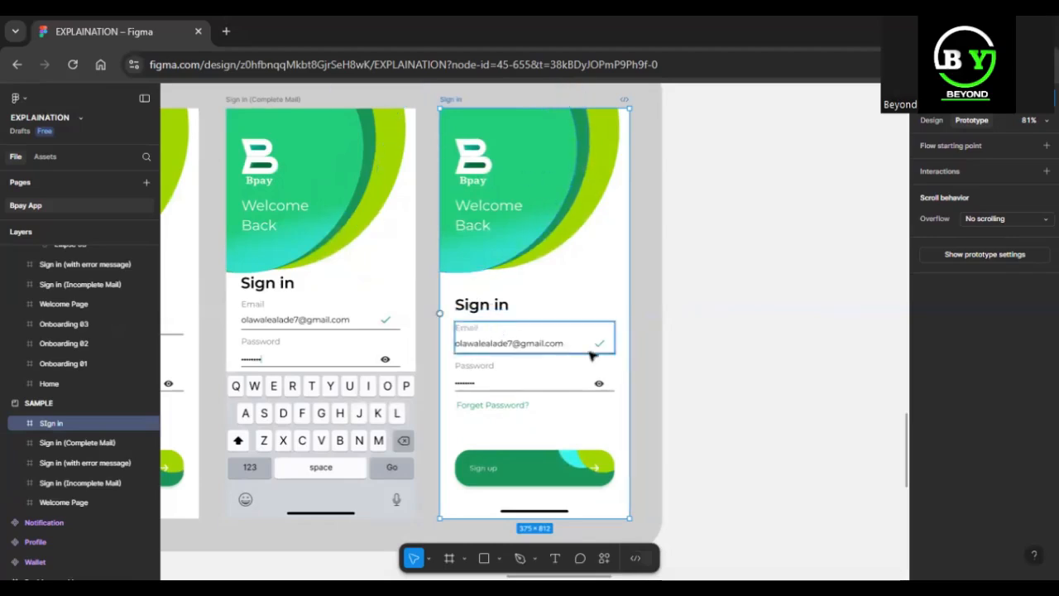
click(545, 332)
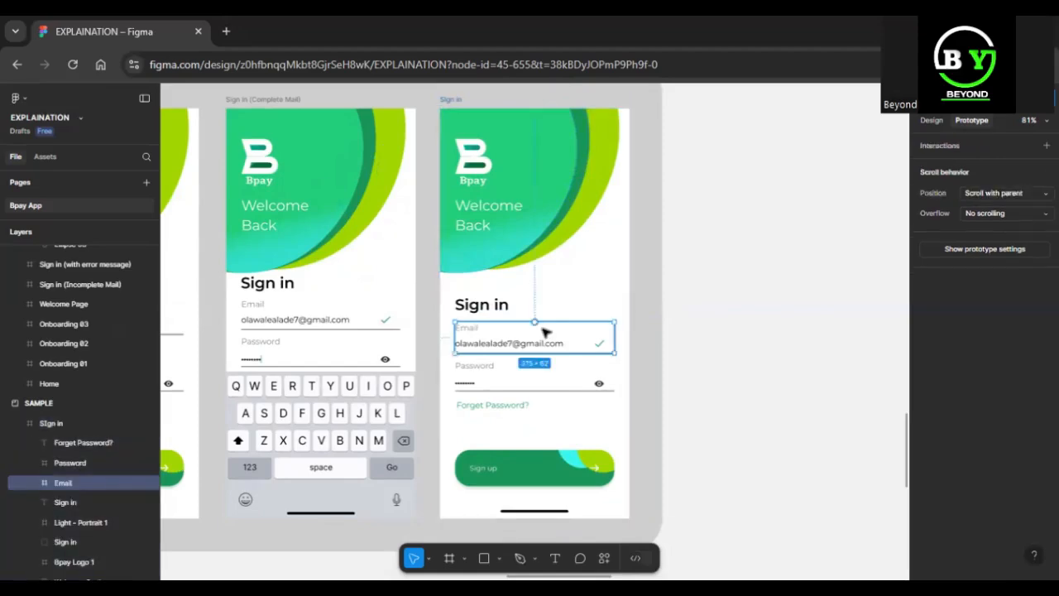
click(36, 480)
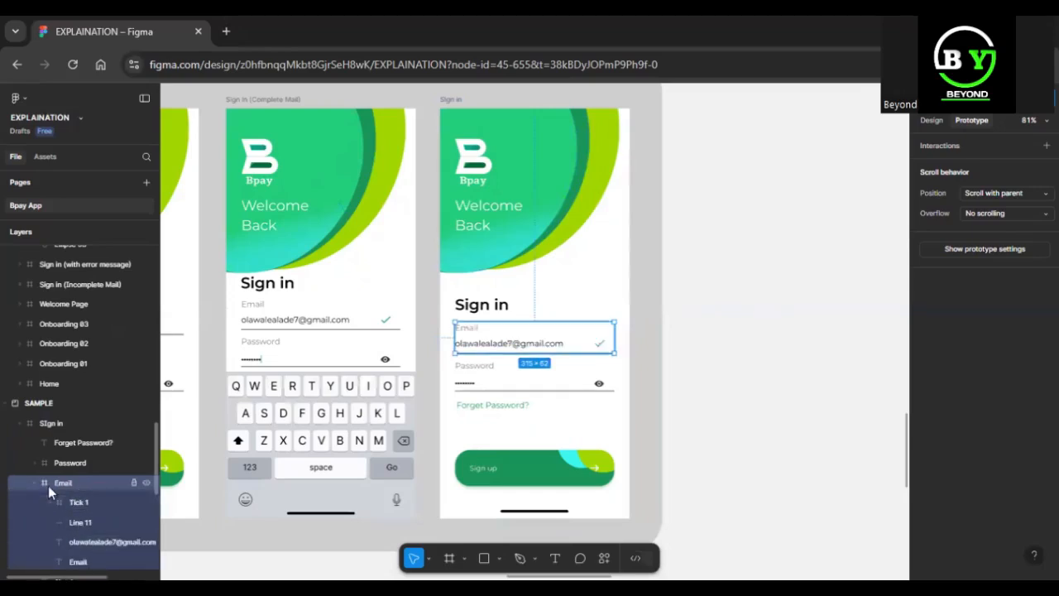
click(32, 483)
click(488, 383)
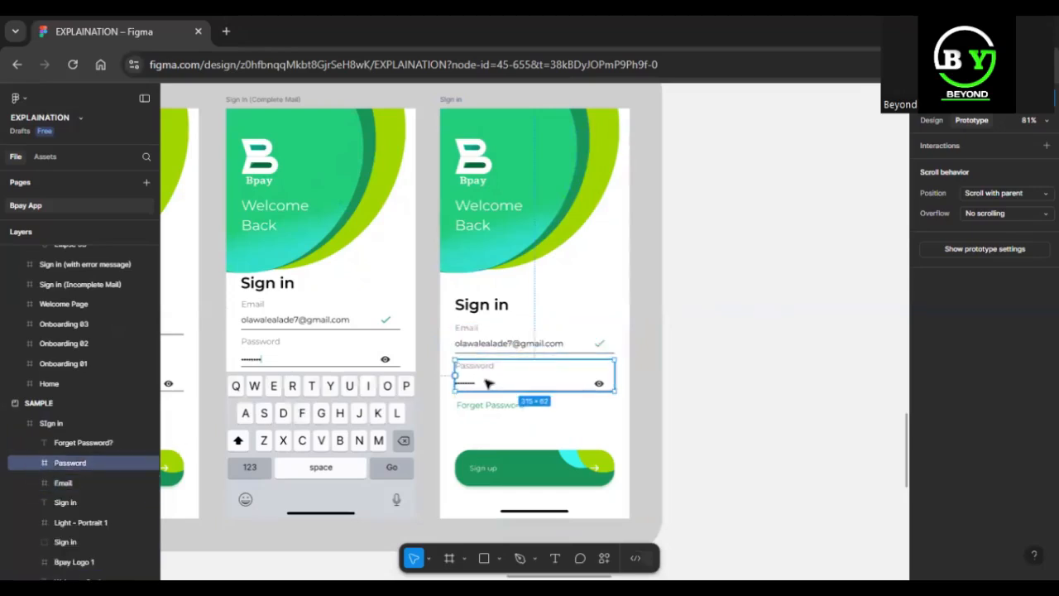
click(491, 404)
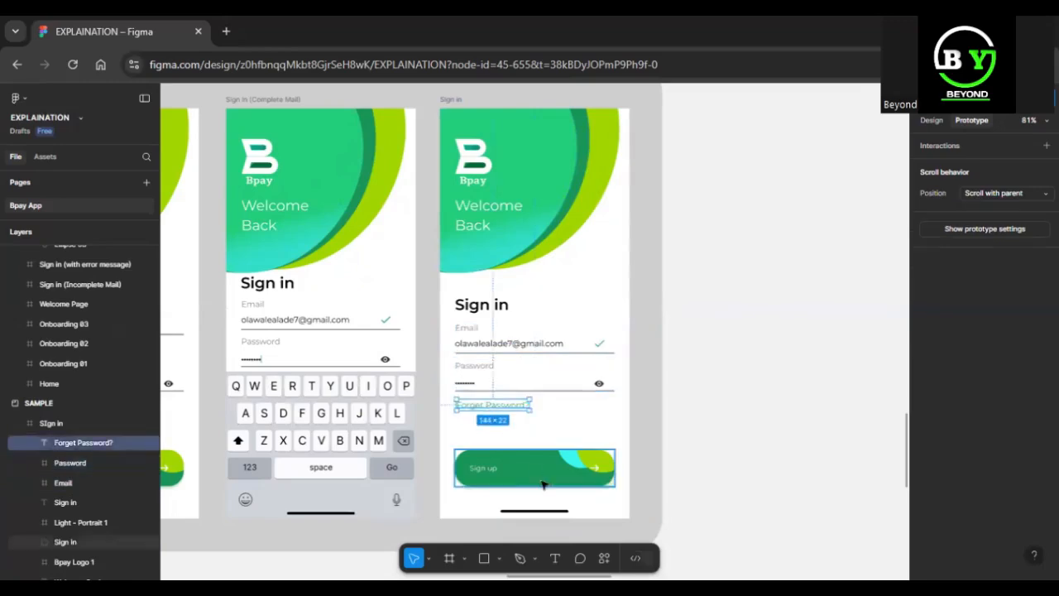
click(542, 486)
click(543, 508)
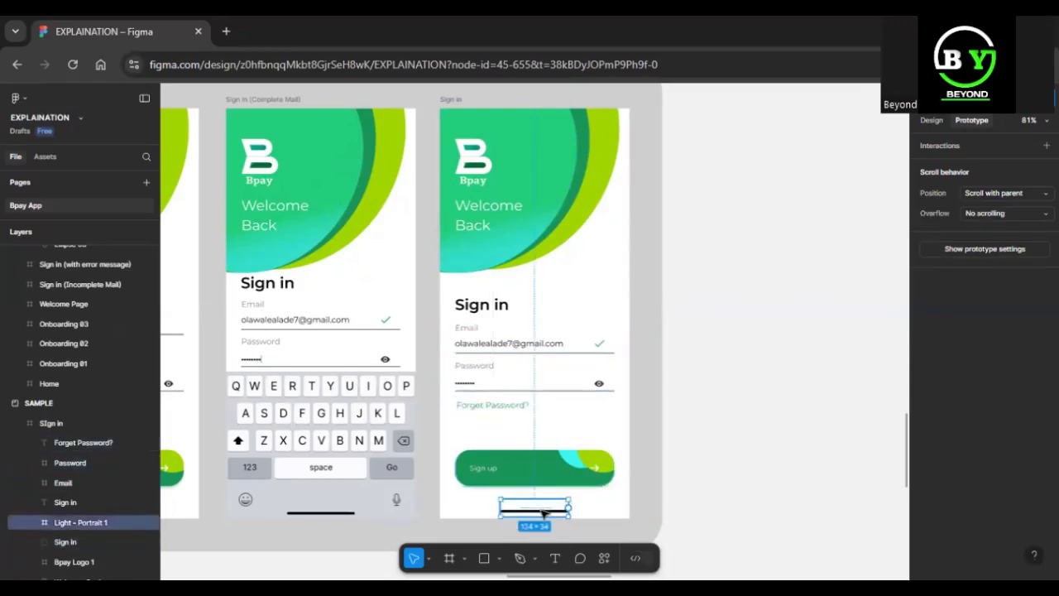
Duplicate the Welcome Page frame that sits below the SAMPLE section.
scroll(632, 310, down, 6)
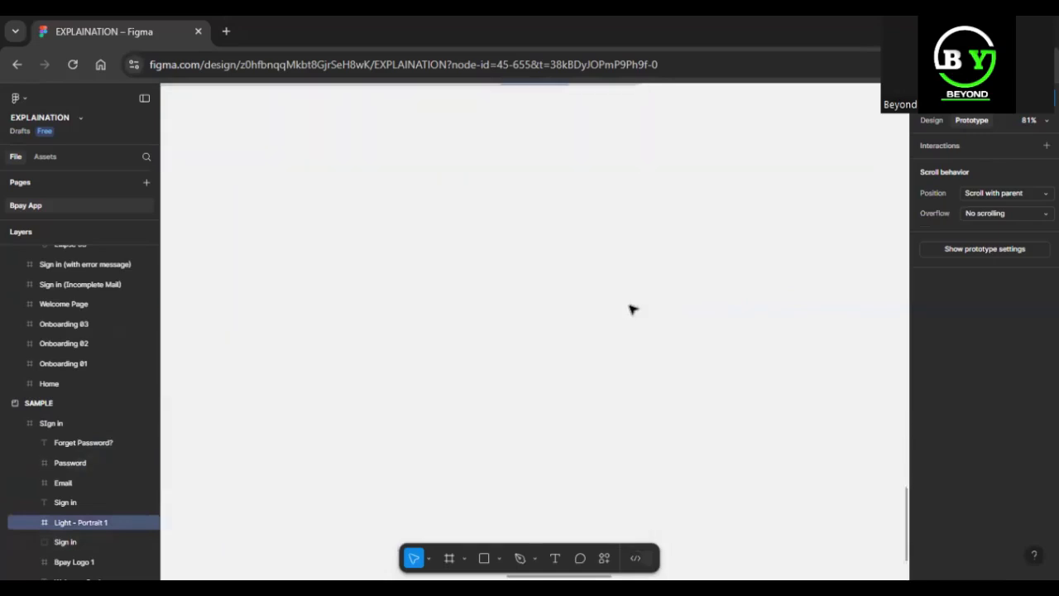
key(ctrl+minus)
key(ctrl+minus)
click(269, 302)
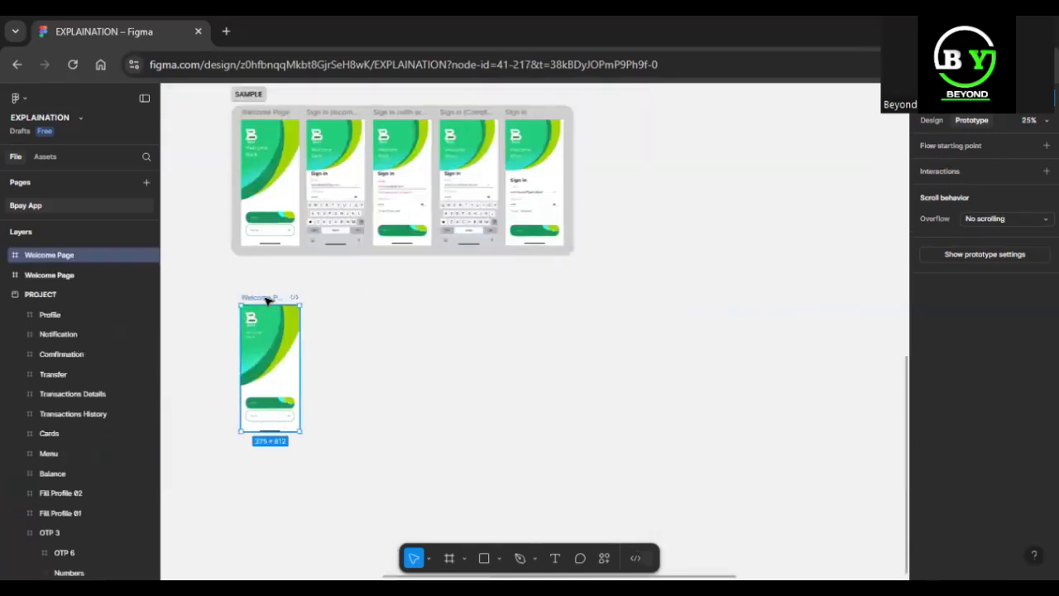
key(shift+2)
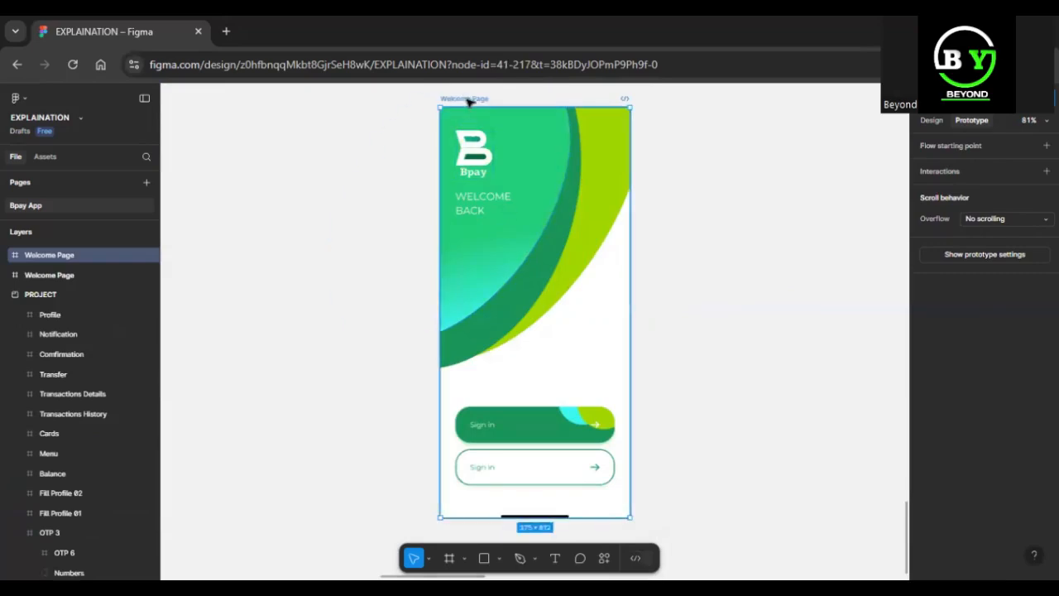
key(ctrl+d)
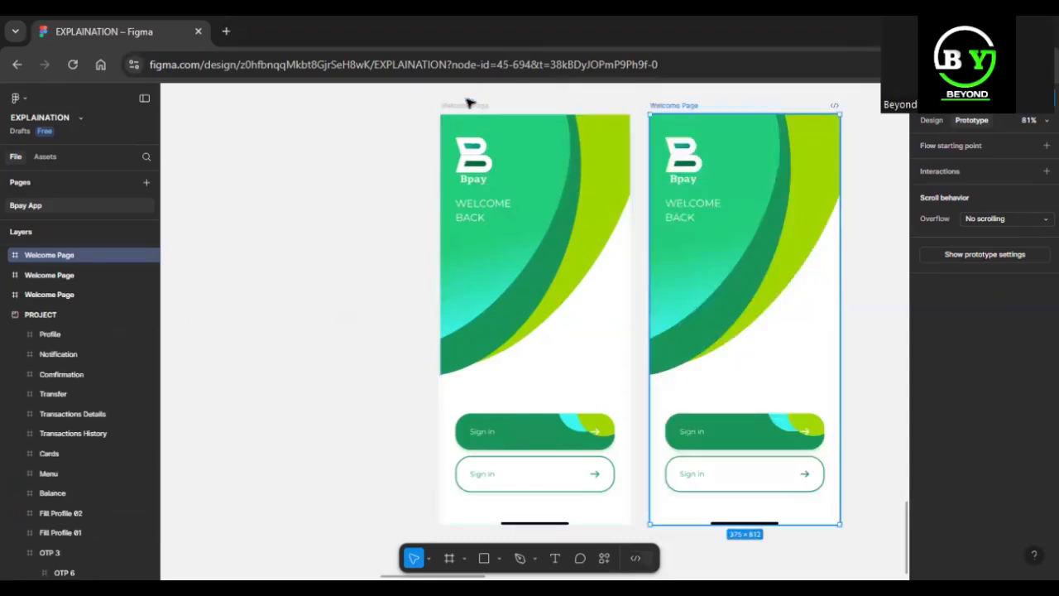
Rename the duplicated Welcome Page frame as Sign In.
double_click(672, 105)
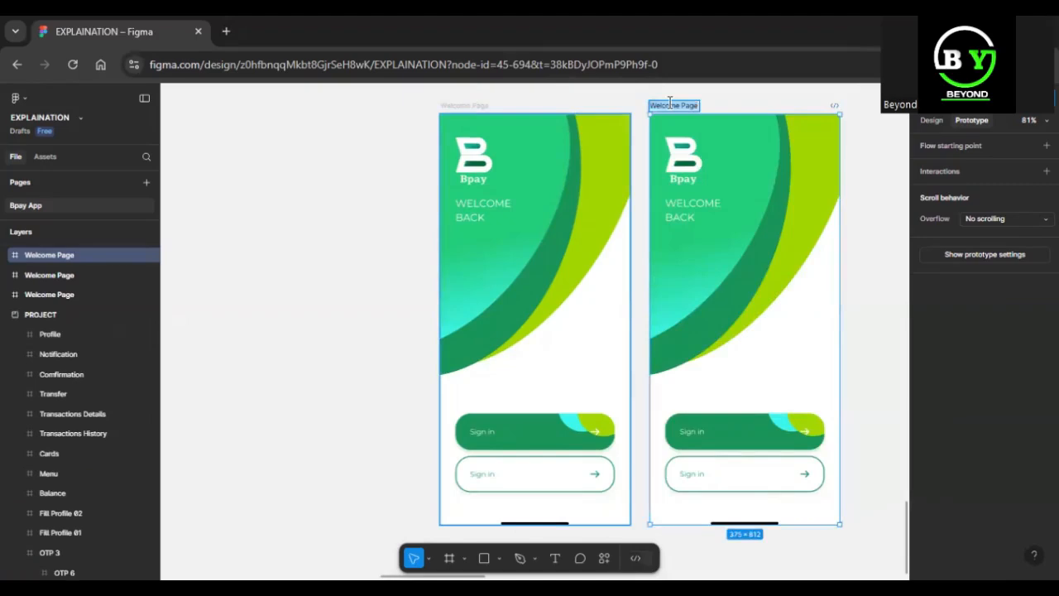
text(S)
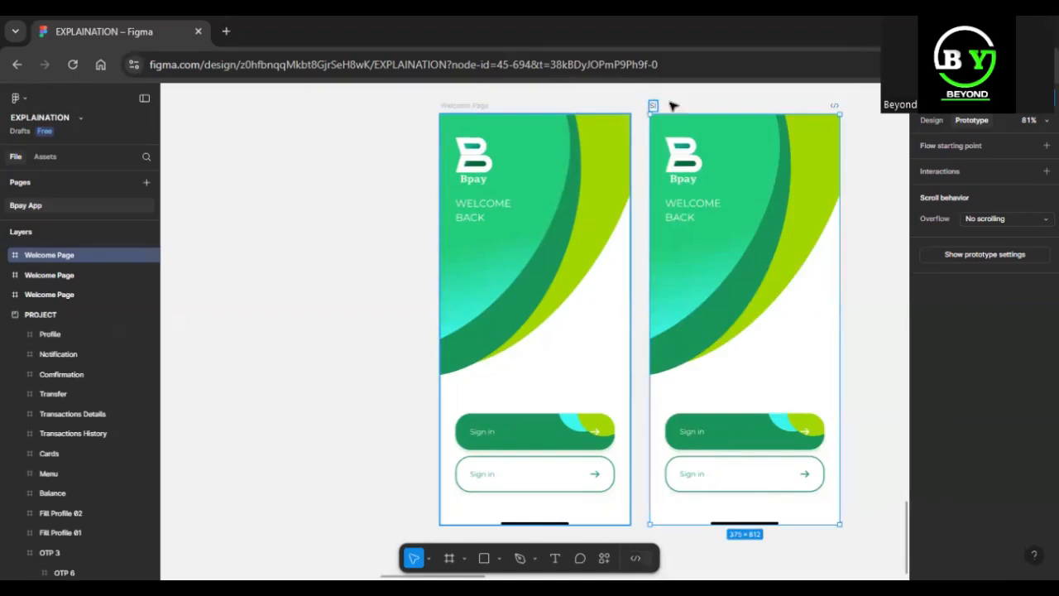
text(ign in)
key(Return)
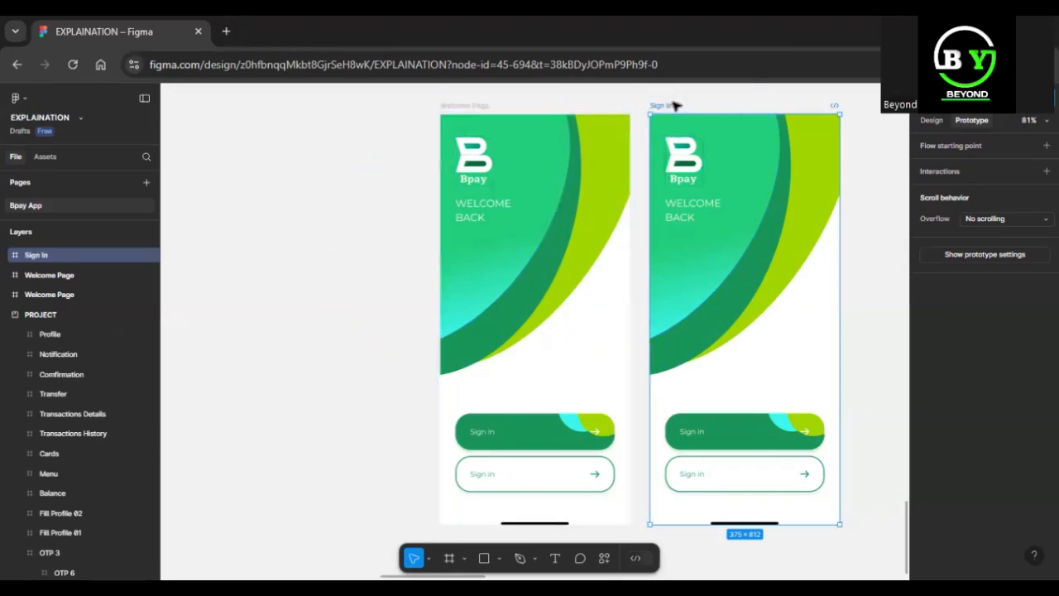
Delete the white outlined button from the new Sign In frame.
key(shift+2)
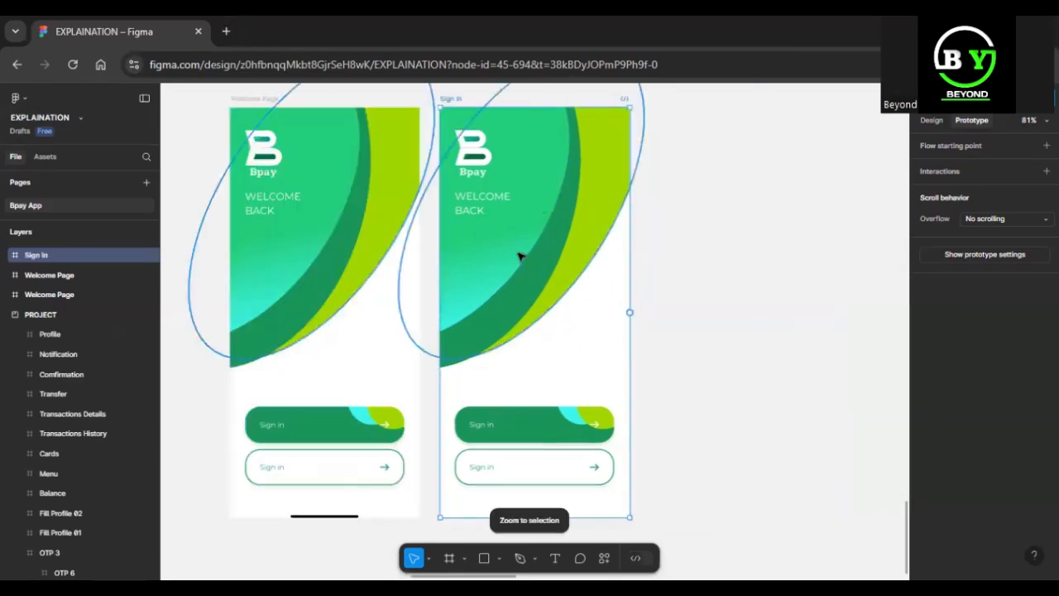
click(543, 418)
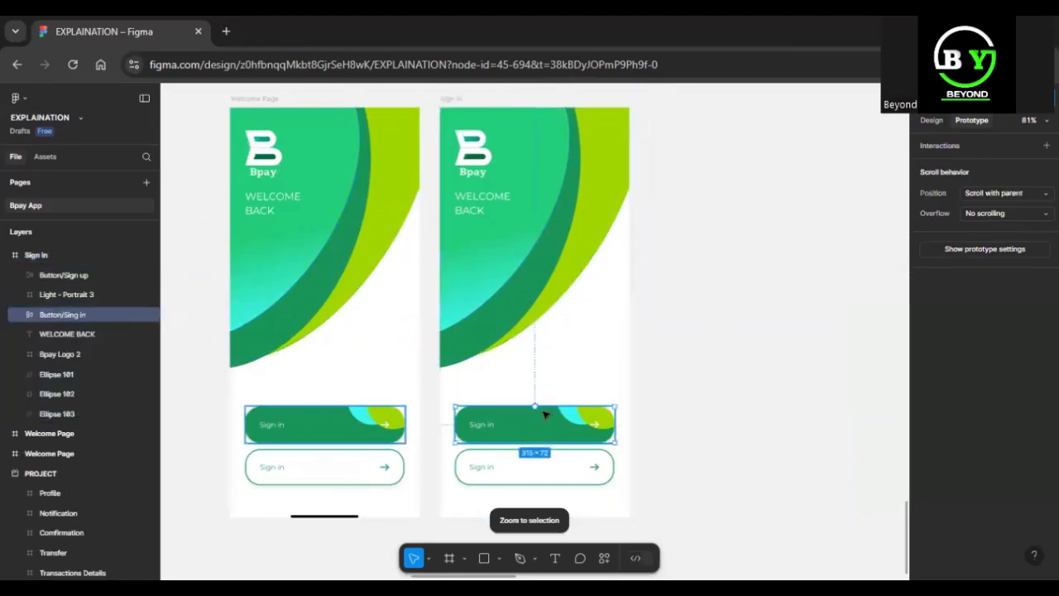
click(534, 469)
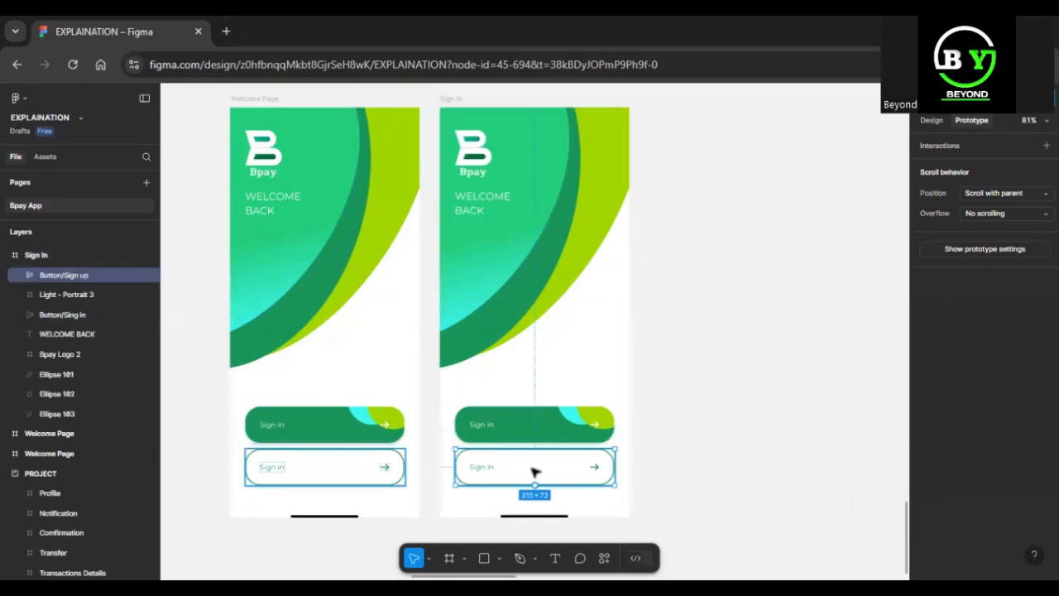
key(Delete)
Move the green button in the Sign In frame down until it sits 63 px above the frame's bottom edge.
click(534, 432)
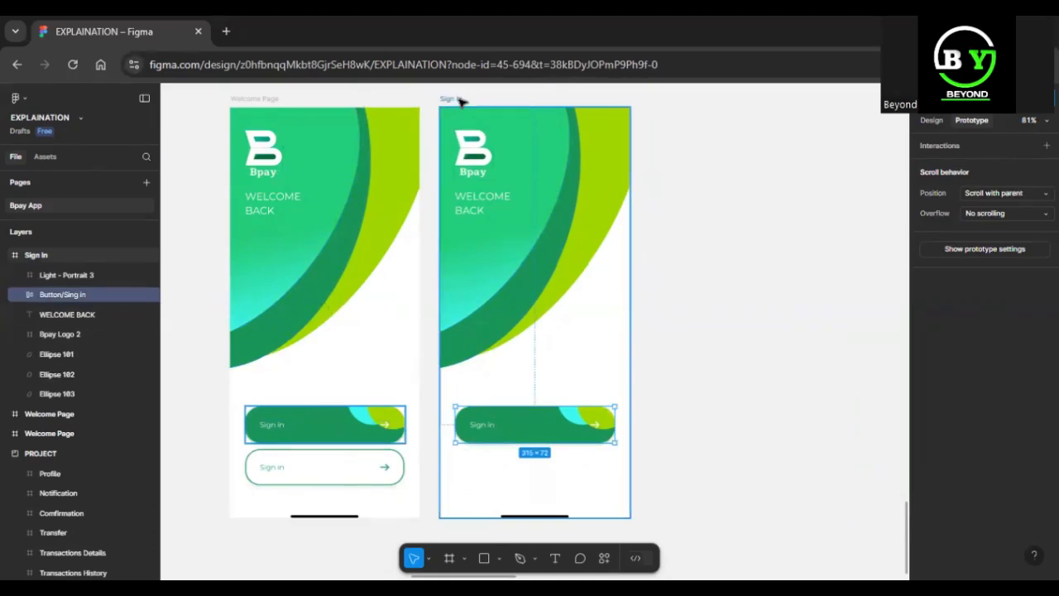
key(shift+Down)
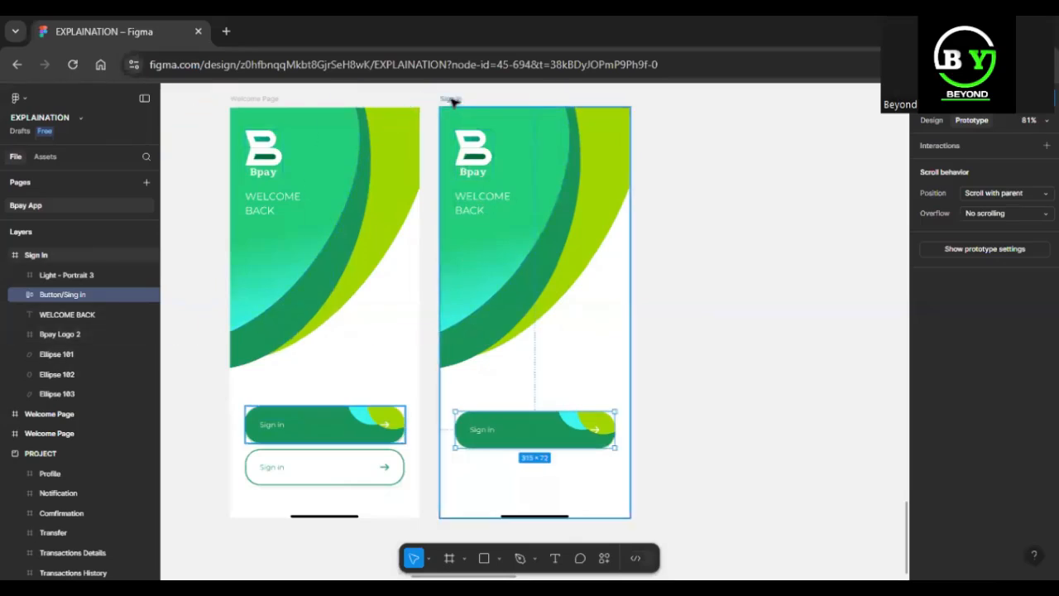
key(alt)
key(Down)
key(Down)
key(Down)
key(Down)
key(Down)
key(Down)
key(Down)
key(Down)
key(Down)
key(Down)
key(Down)
key(Down)
key(Down)
key(Down)
key(Down)
key(Down)
key(Down)
key(Down)
key(Down)
key(Down)
key(Down)
key(Down)
key(Down)
key(Down)
key(Down)
key(Down)
key(Down)
key(Down)
key(Down)
key(Down)
key(Down)
key(Down)
key(Down)
key(Down)
key(Down)
key(Down)
key(Down)
key(Down)
key(Down)
key(Down)
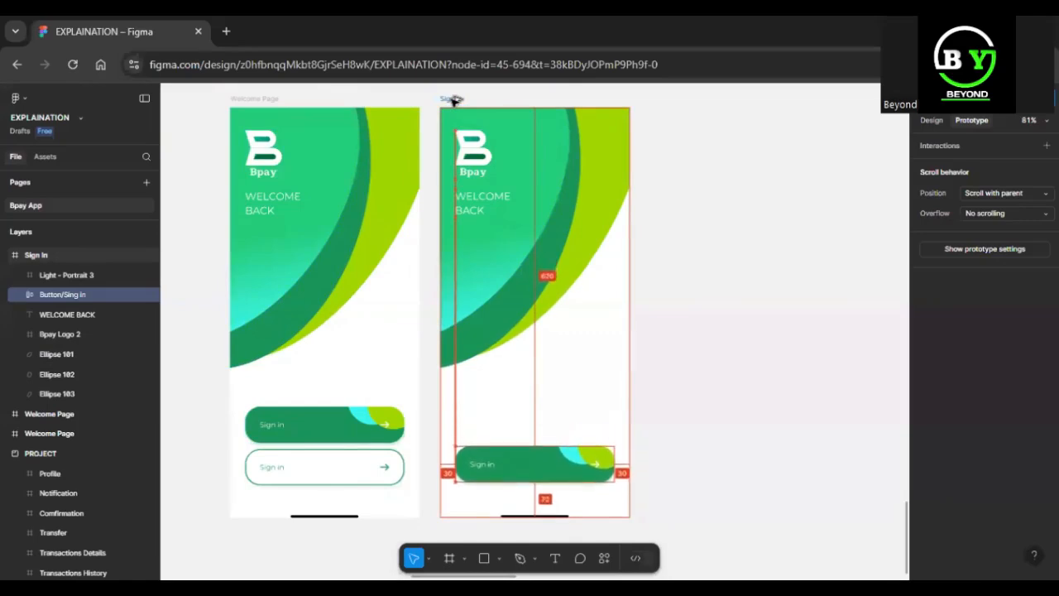
key(Up)
key(Up)
key(Up)
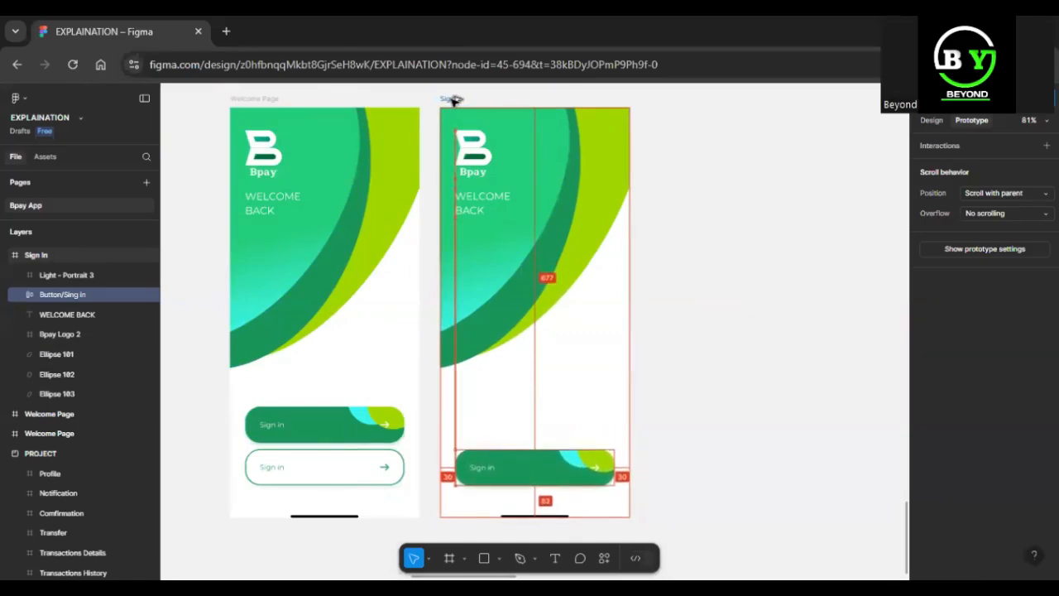
Shorten the Sign In frame's gradient ellipse to about 370 × 416.5 and the dark green ellipse behind it to about 525 × 535.
click(485, 272)
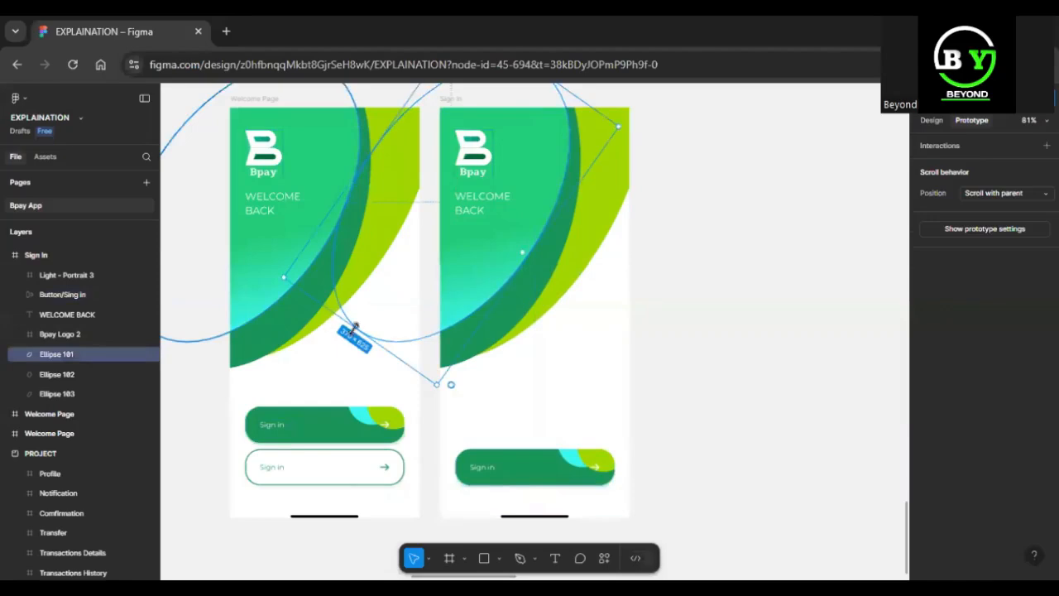
drag(356, 327, 416, 172)
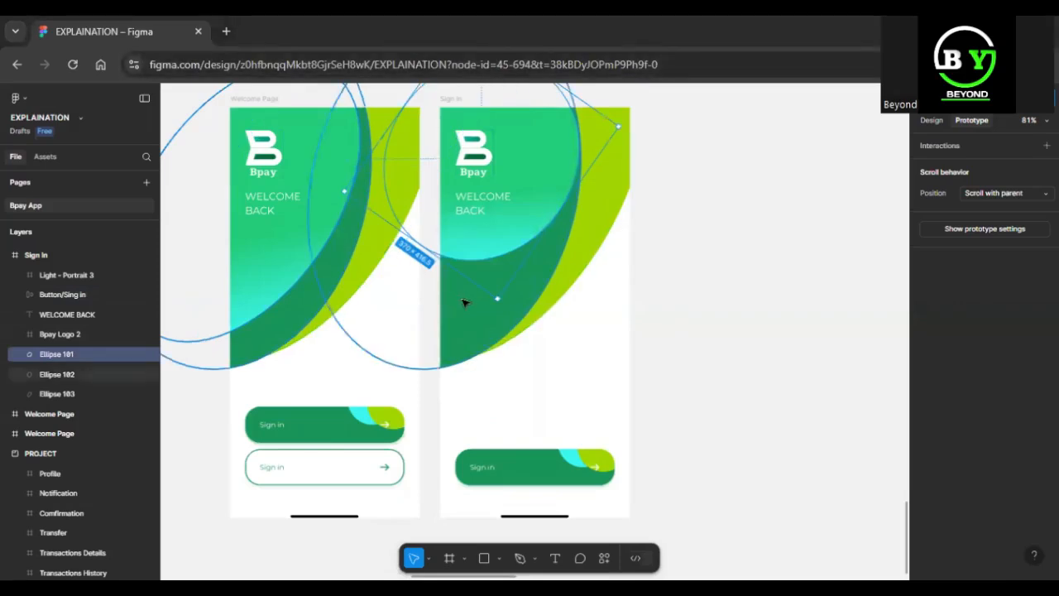
click(411, 365)
drag(410, 365, 420, 266)
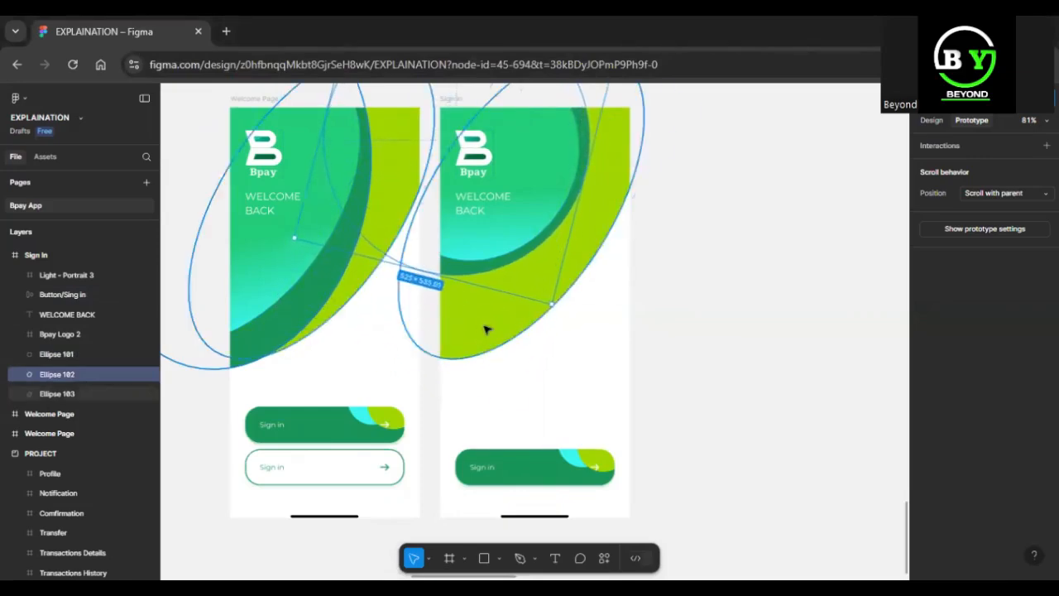
Shorten and adjust the lime ellipse in the Sign In frame so it curves just outside the shortened dark green ellipse.
double_click(483, 331)
click(553, 525)
drag(416, 366, 430, 104)
drag(638, 188, 619, 178)
click(546, 343)
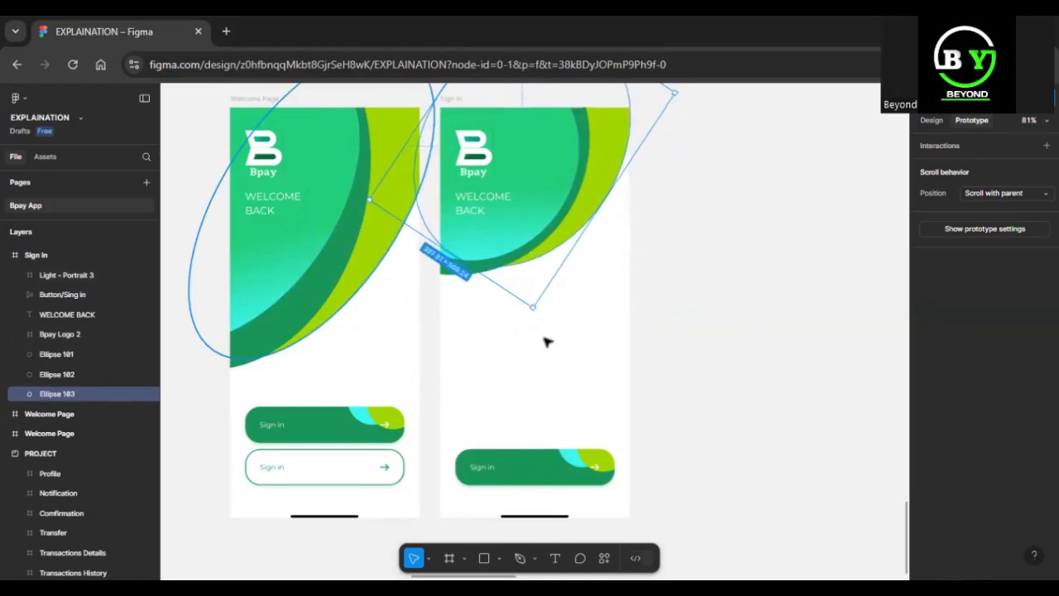
key(t)
click(453, 300)
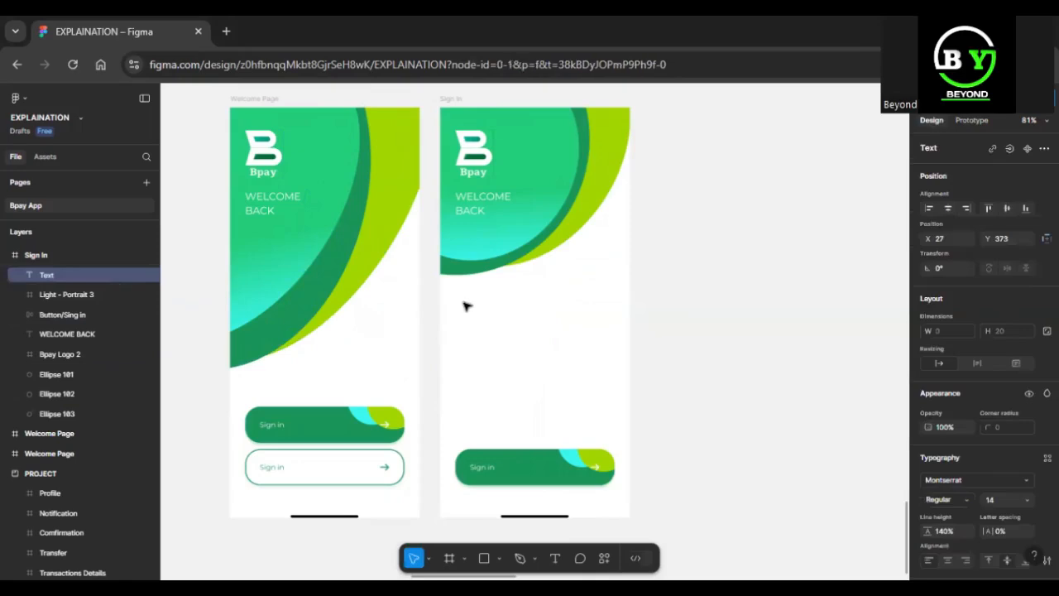
click(226, 291)
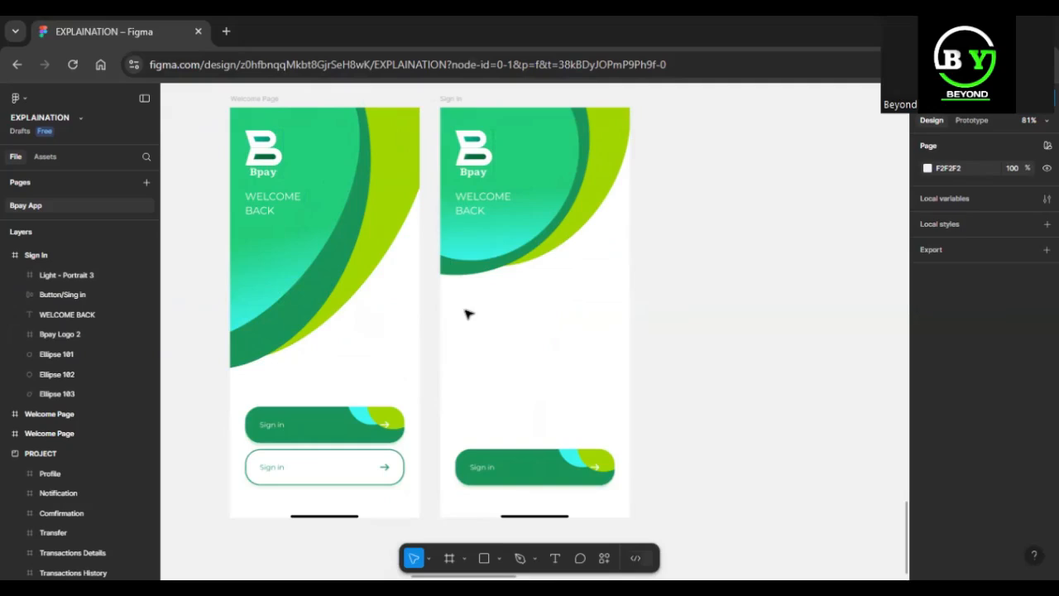
Add the text "Sign IN" below the curved shapes in the Sign In frame, at about X 28, Y 367.
key(t)
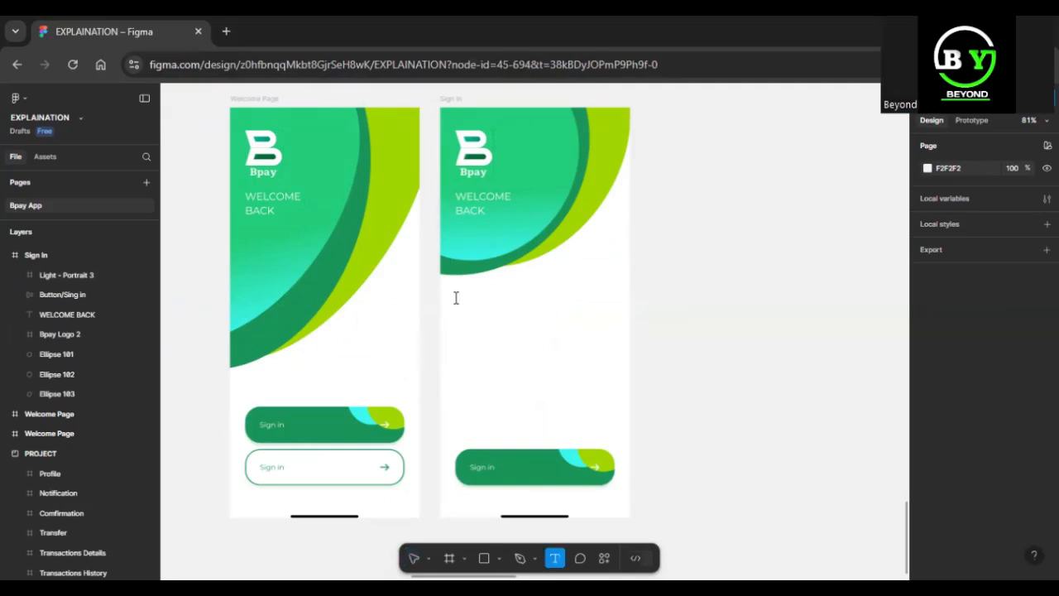
click(455, 298)
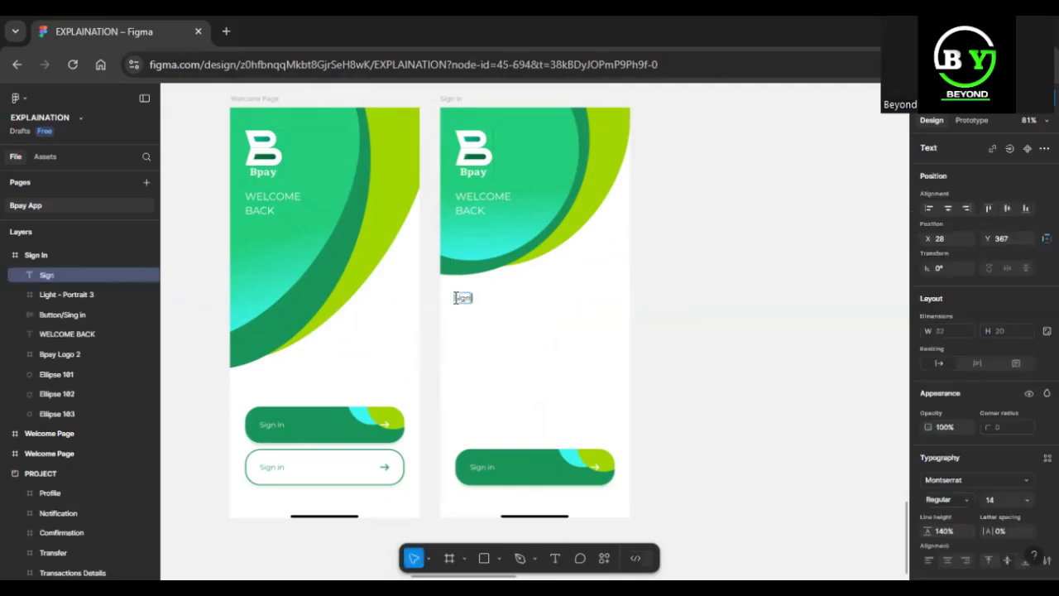
text(Sign IN)
key(Escape)
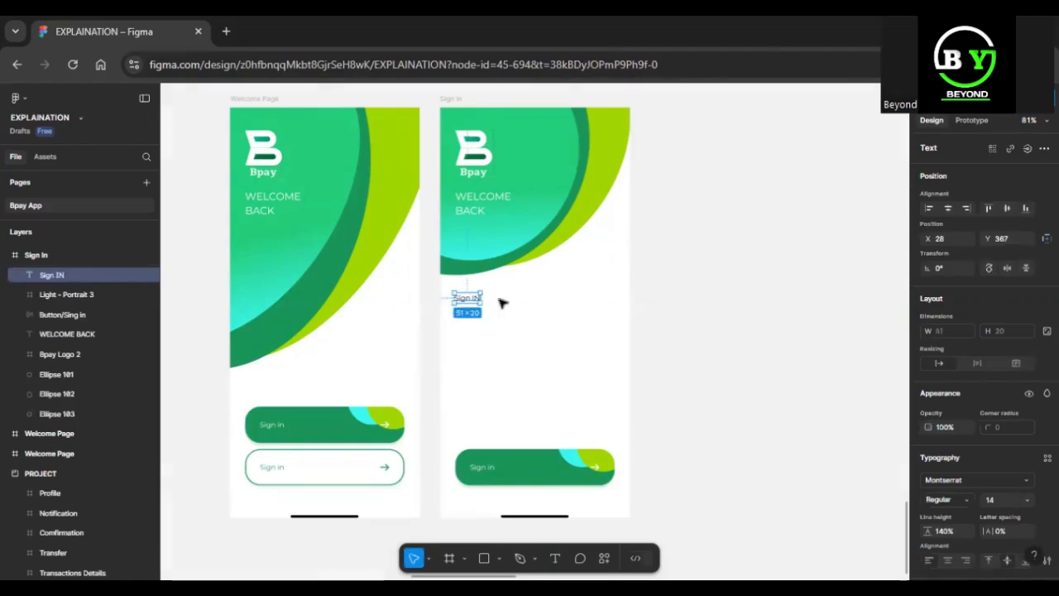
Correct the heading's wording to "Sign In" with a lowercase n.
key(shift+2)
key(ctrl+minus)
key(ctrl+minus)
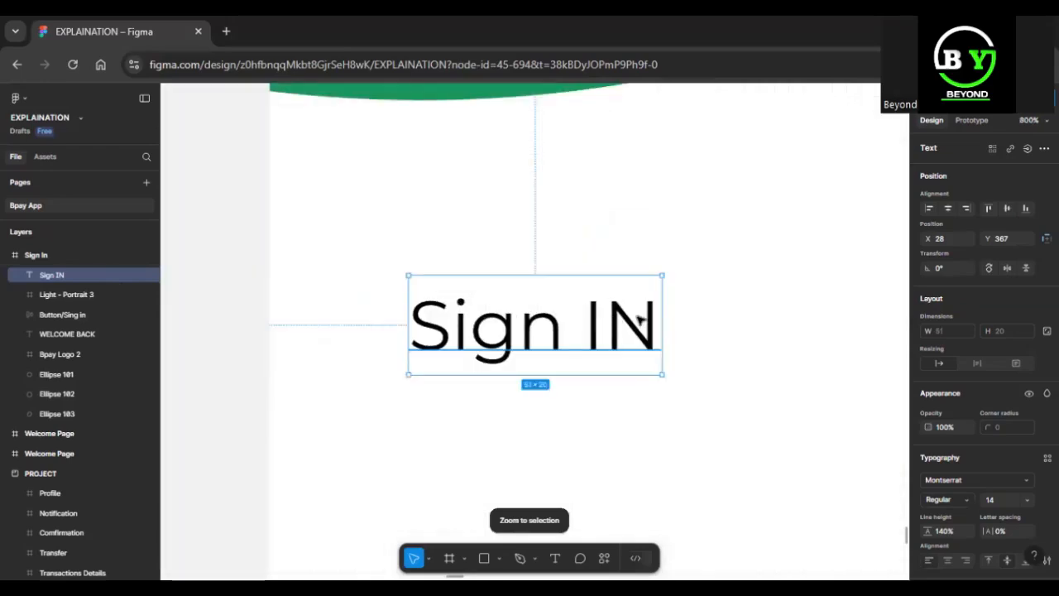
key(Return)
key(Right)
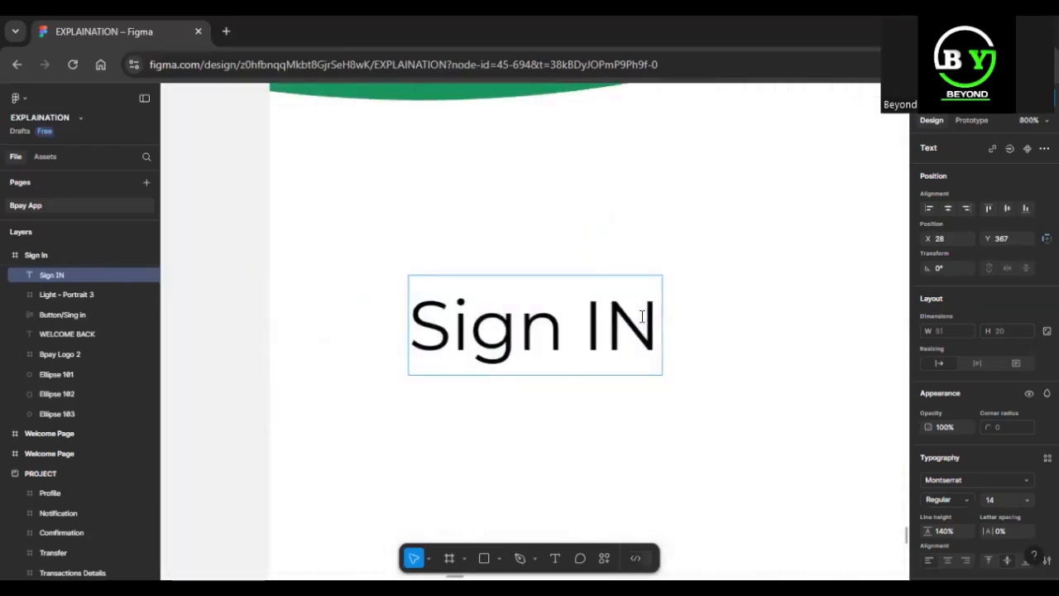
key(BackSpace)
key(BackSpace)
text(I)
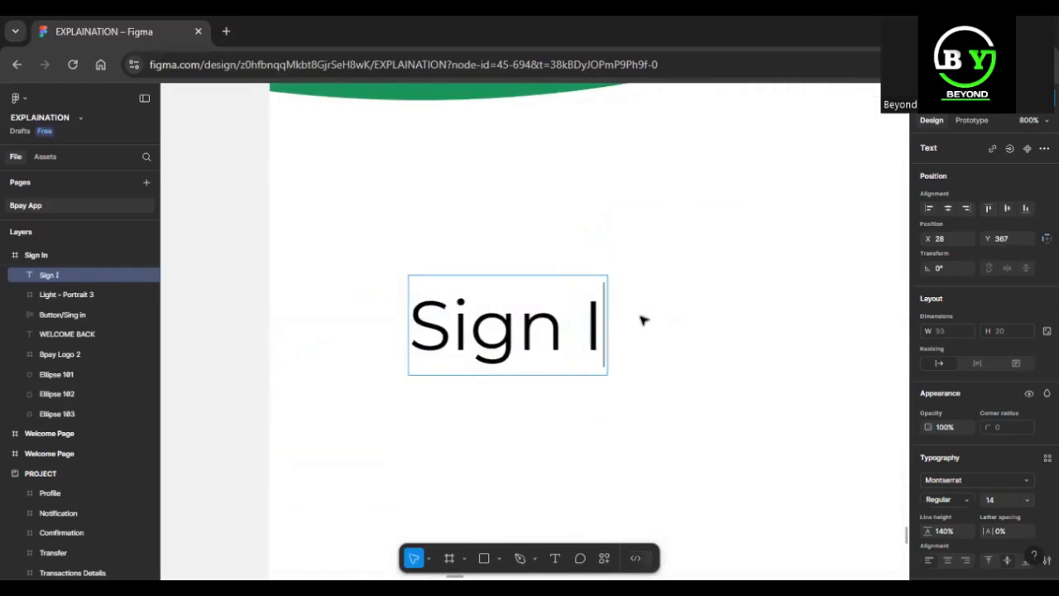
text(n)
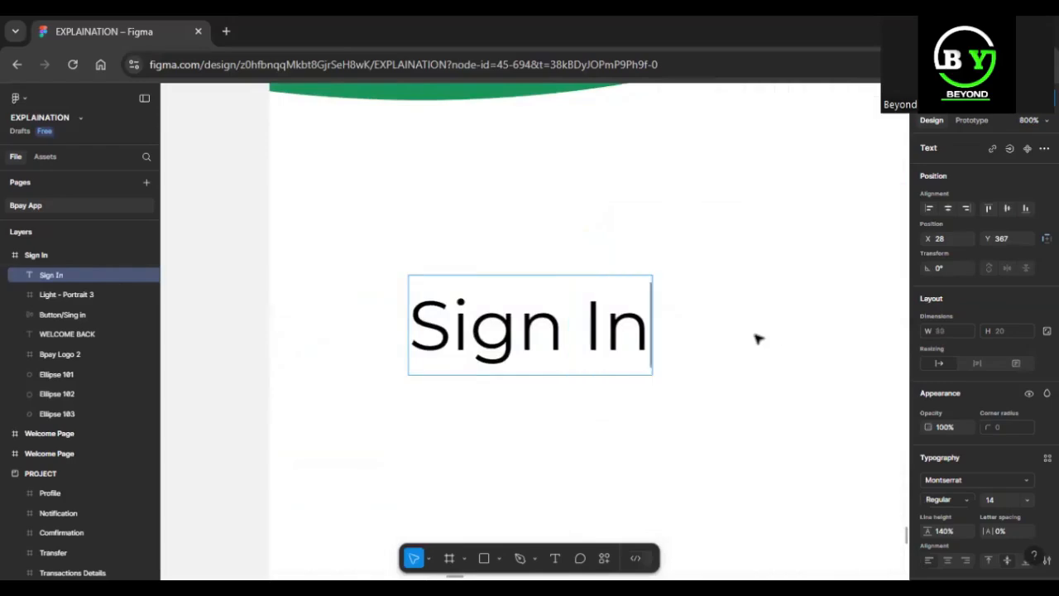
key(Escape)
Set the Sign In heading's font size to 30 and its weight to Bold.
scroll(977, 437, down, 1)
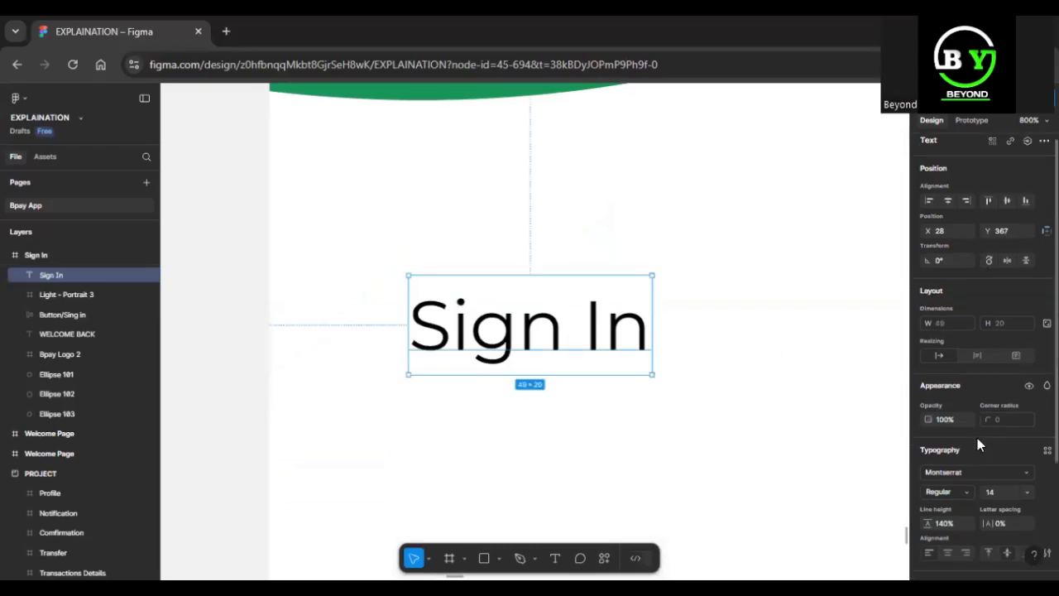
scroll(969, 454, up, 1)
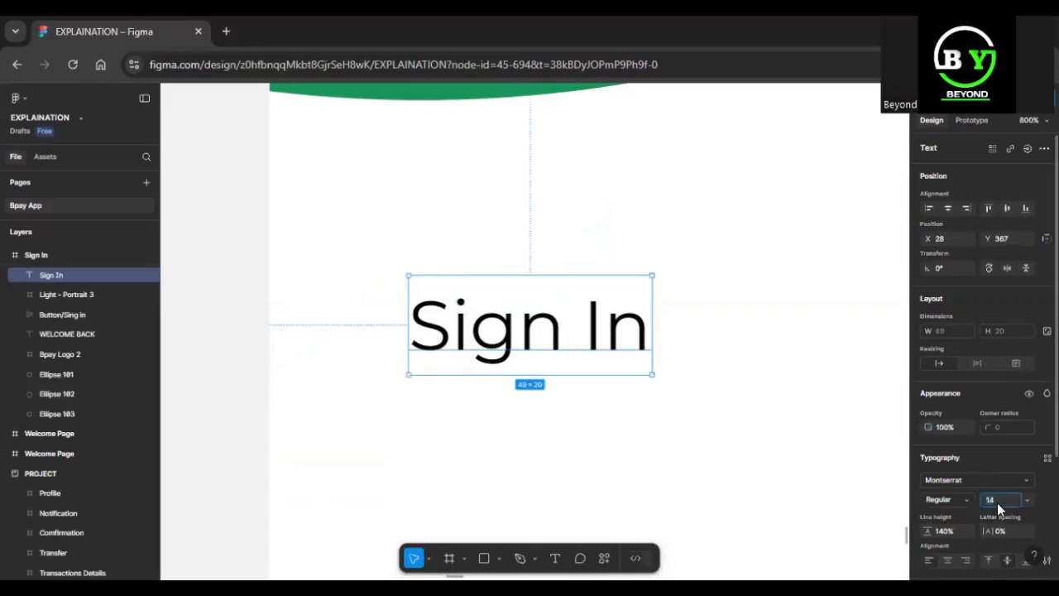
key(Return)
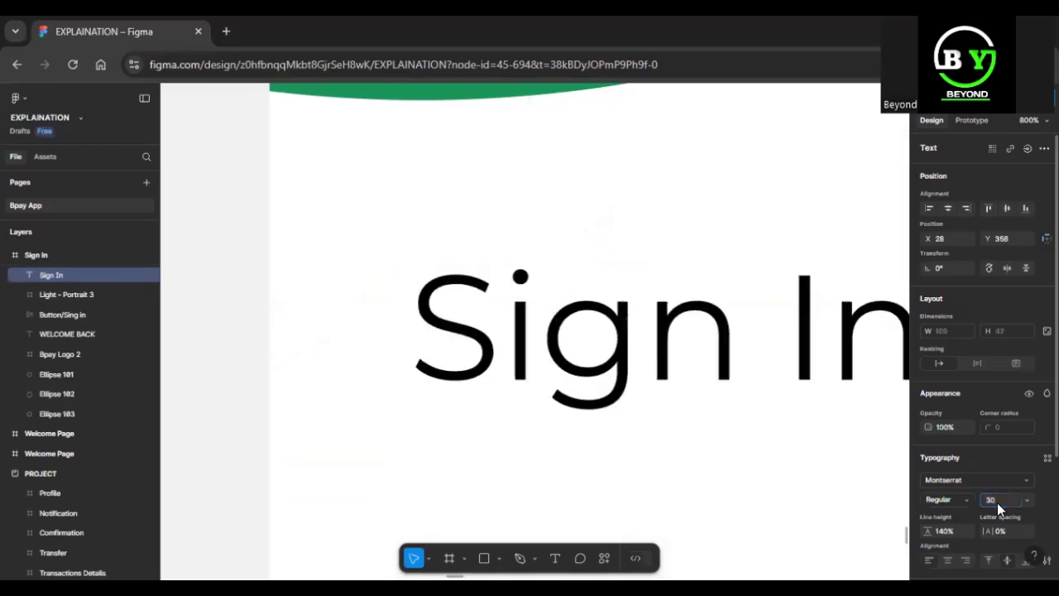
click(964, 499)
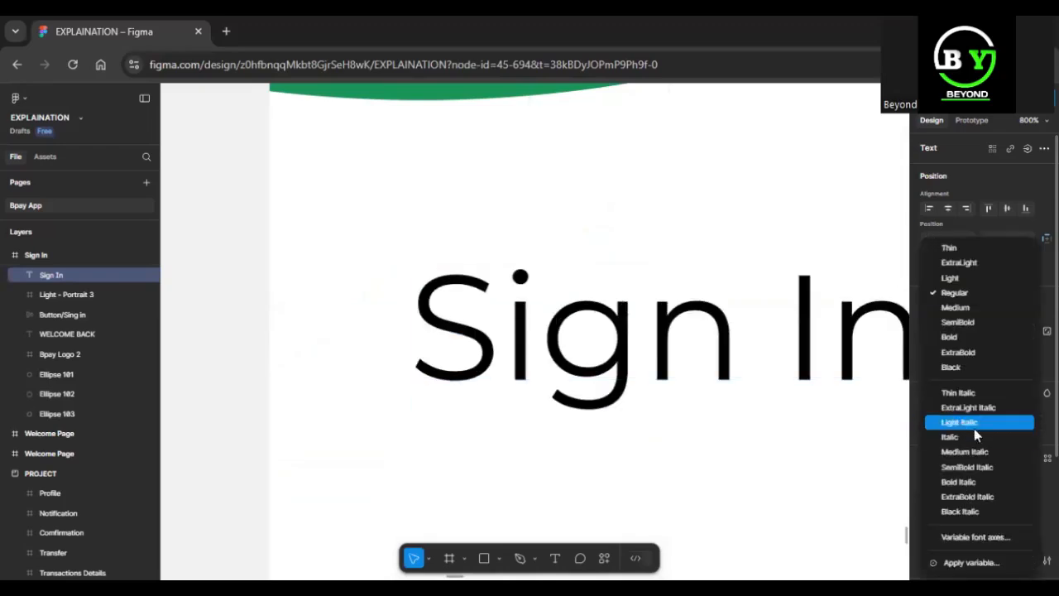
key(ctrl+minus)
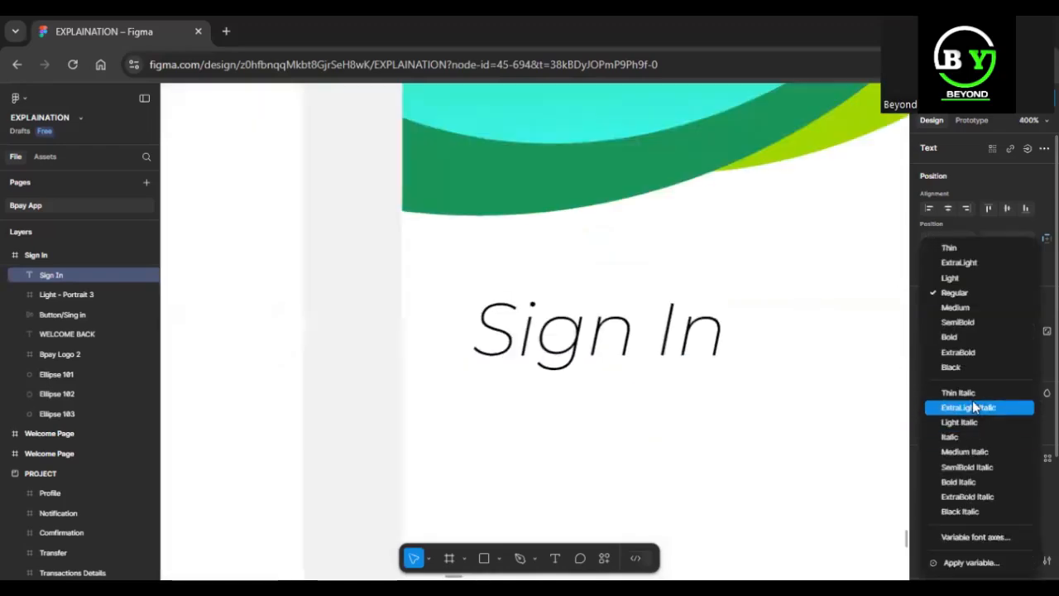
click(971, 337)
click(657, 423)
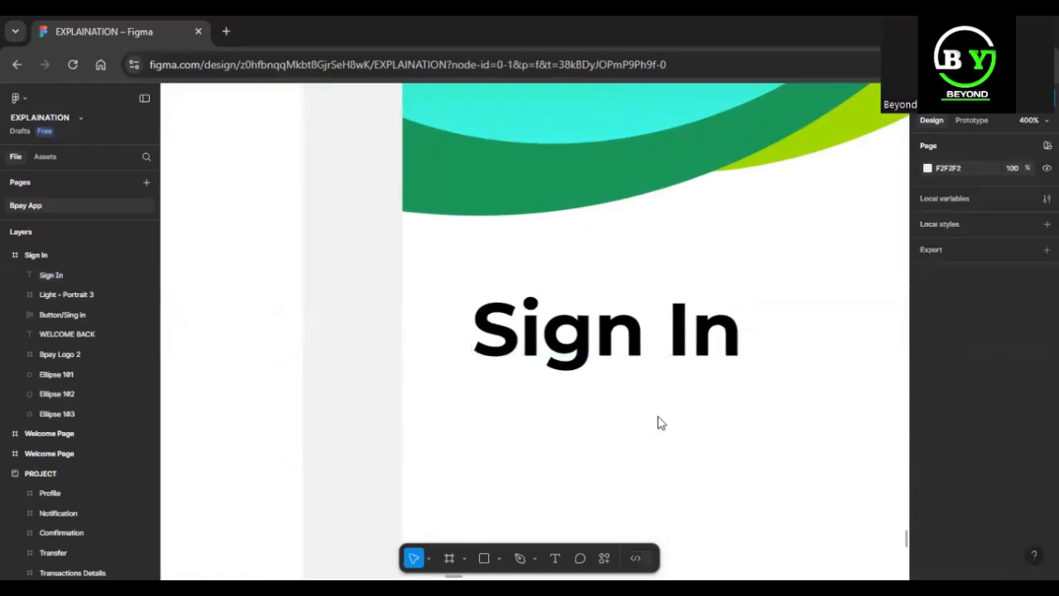
Add the text "Email" and place it just below the Sign In heading, at about X 26, Y 401.
key(t)
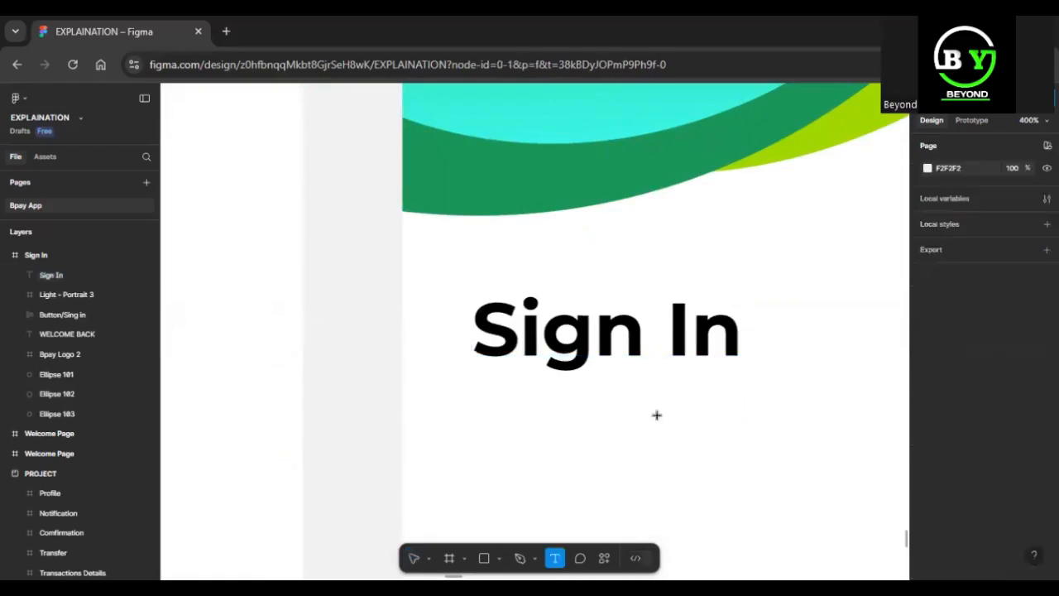
click(493, 395)
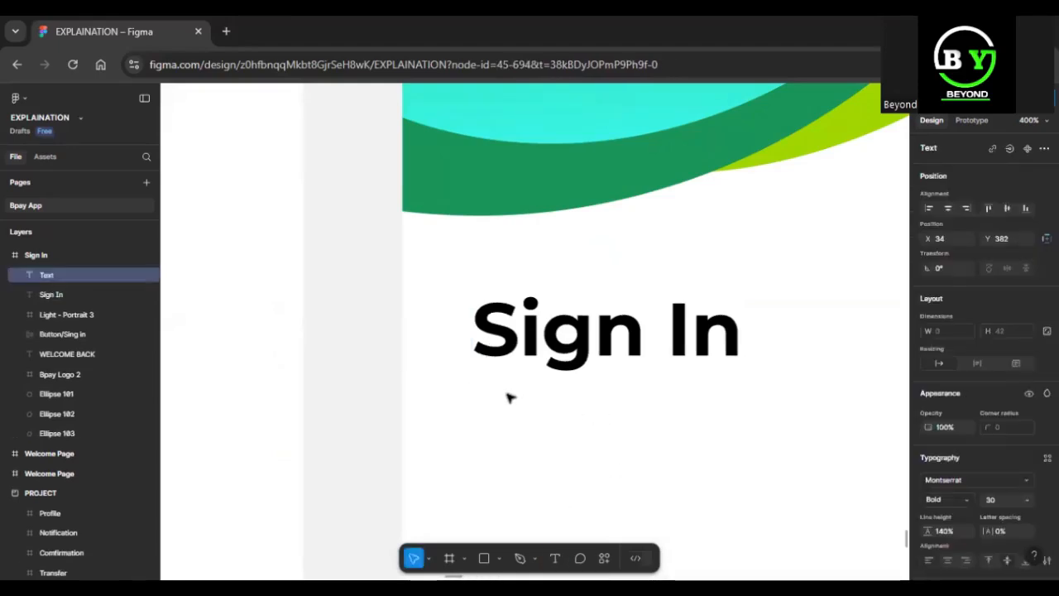
text(Email)
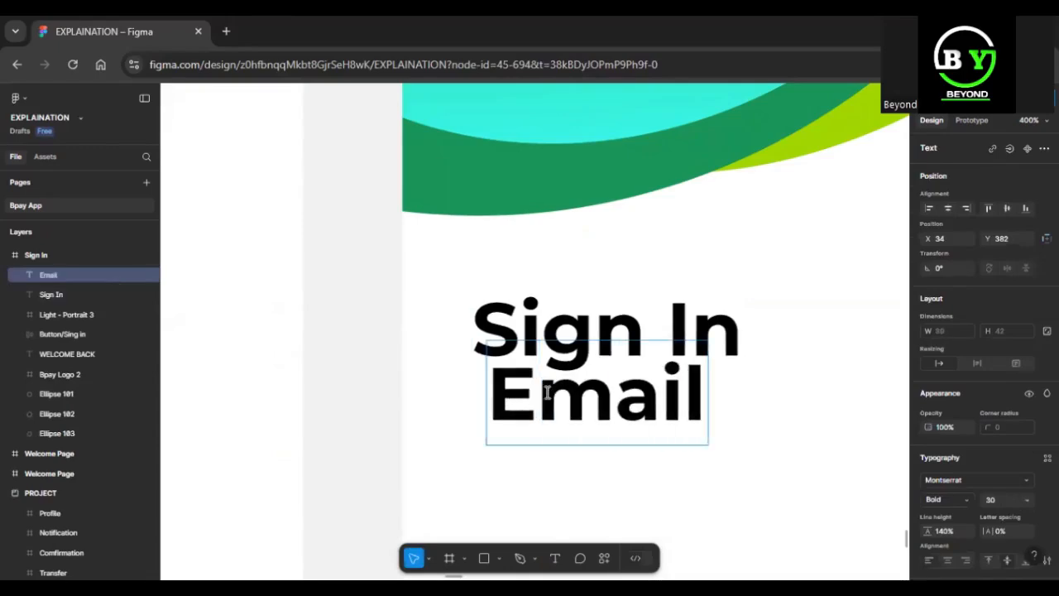
key(Escape)
drag(623, 423, 602, 469)
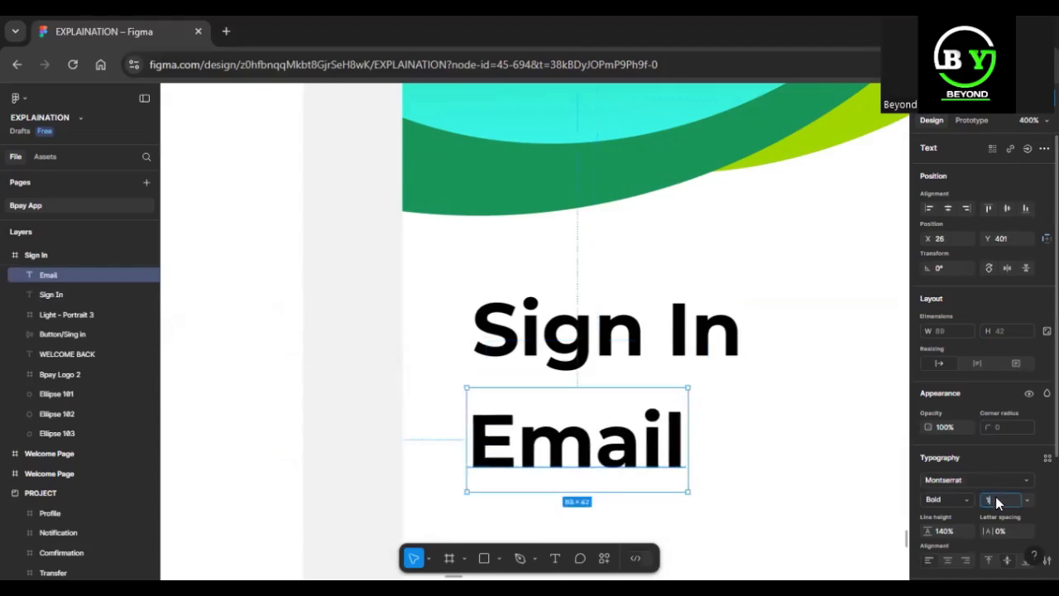
Set the Email text's font size to 16 and its weight to Regular.
key(Return)
click(969, 499)
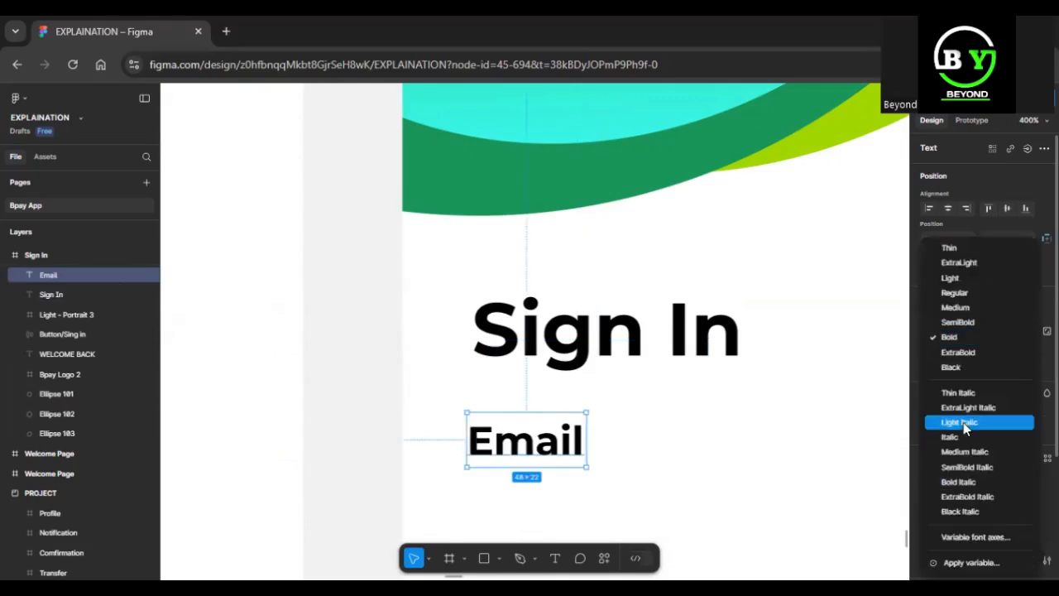
click(946, 290)
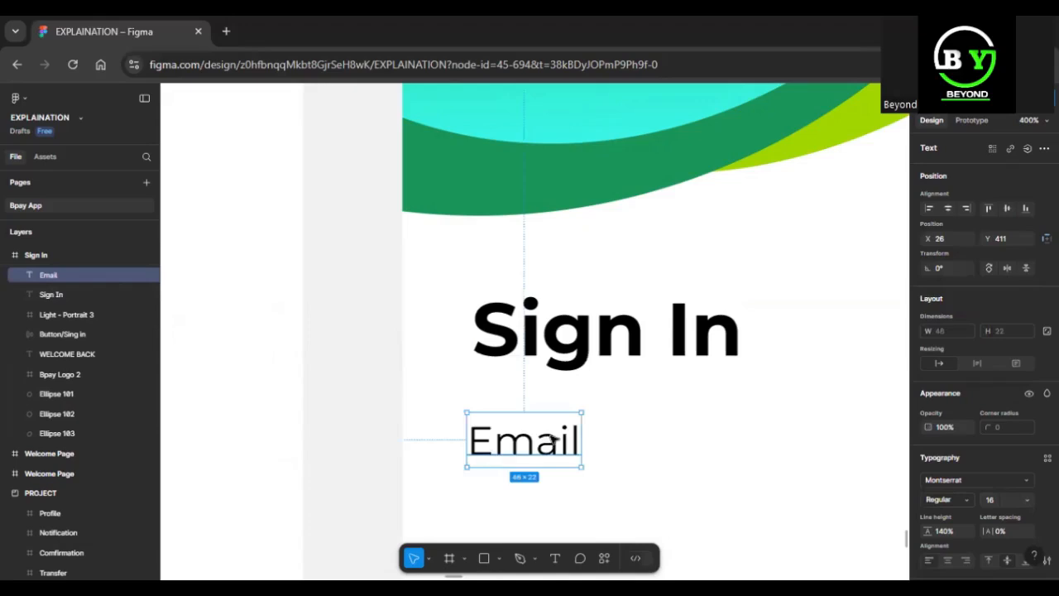
Check the Bpay logo's left margin in the Sign In frame and nudge the Sign In heading to X 30 to match it.
key(minus)
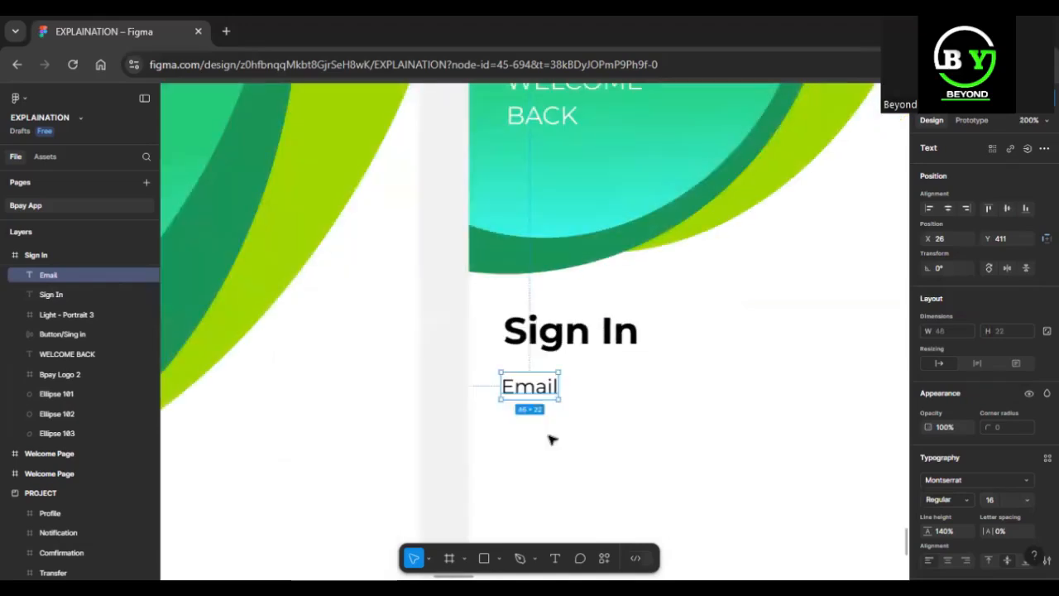
key(minus)
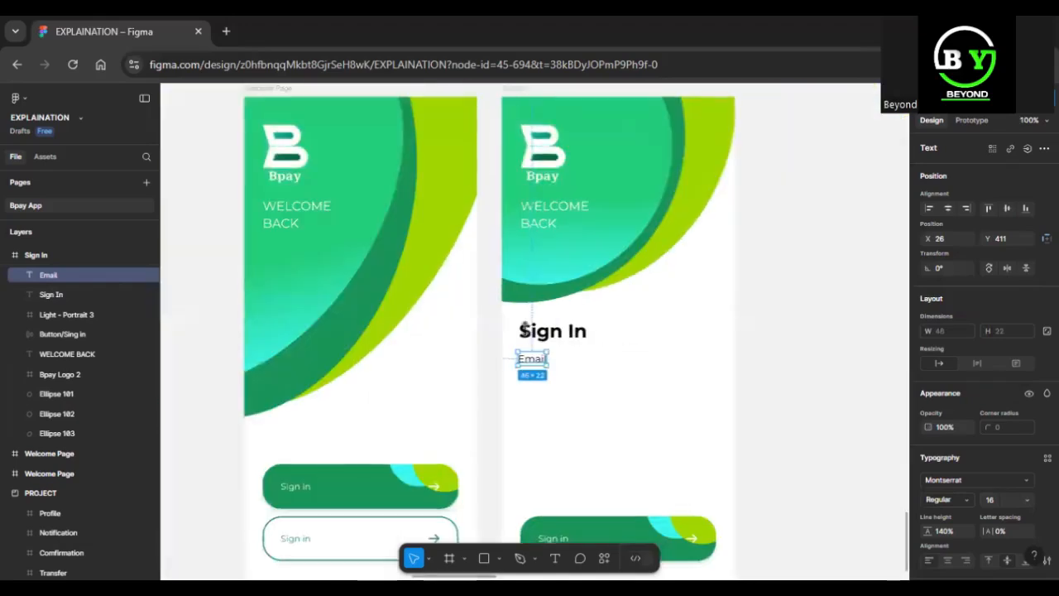
click(542, 145)
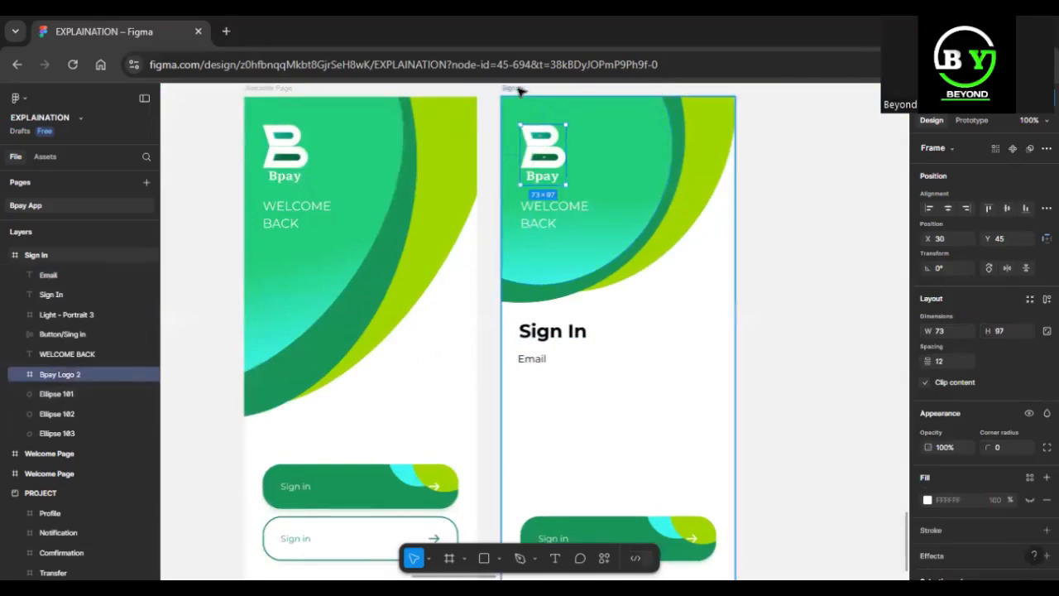
key(alt)
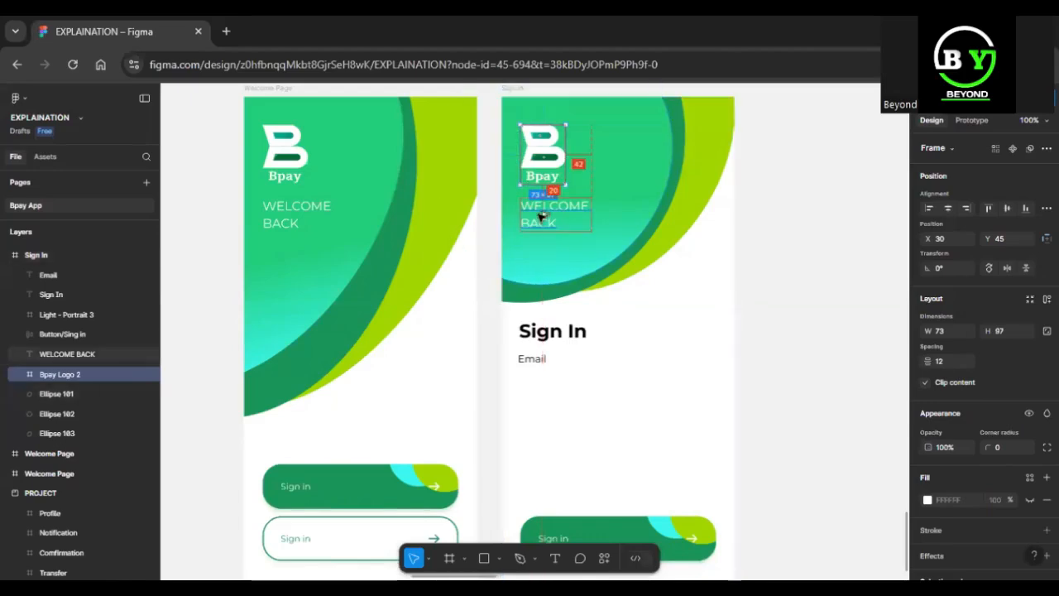
click(539, 335)
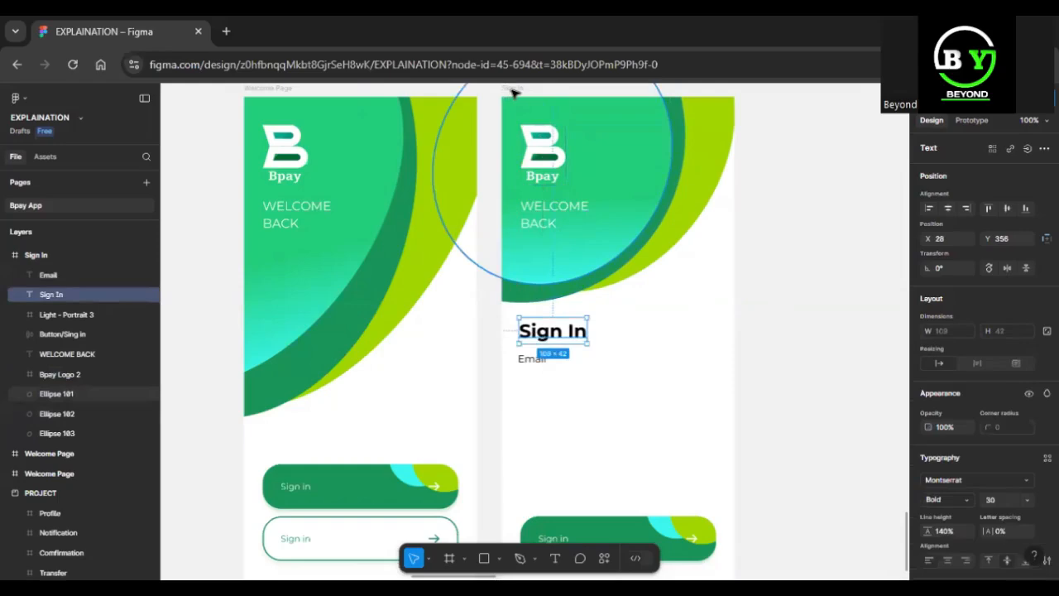
key(Right)
key(Right)
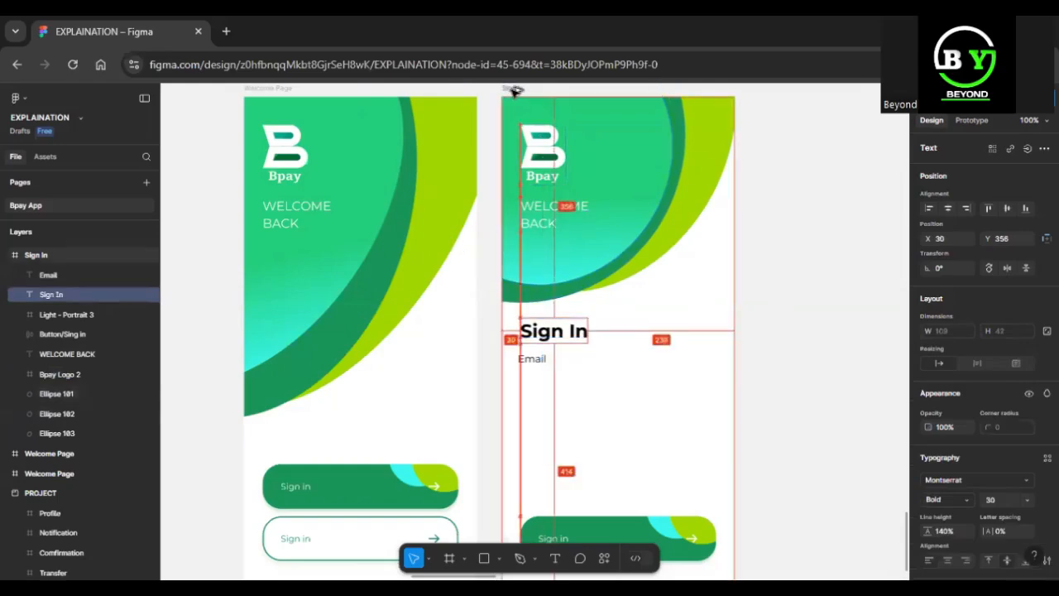
Nudge the Email text to X 30 so it lines up with the heading.
click(527, 361)
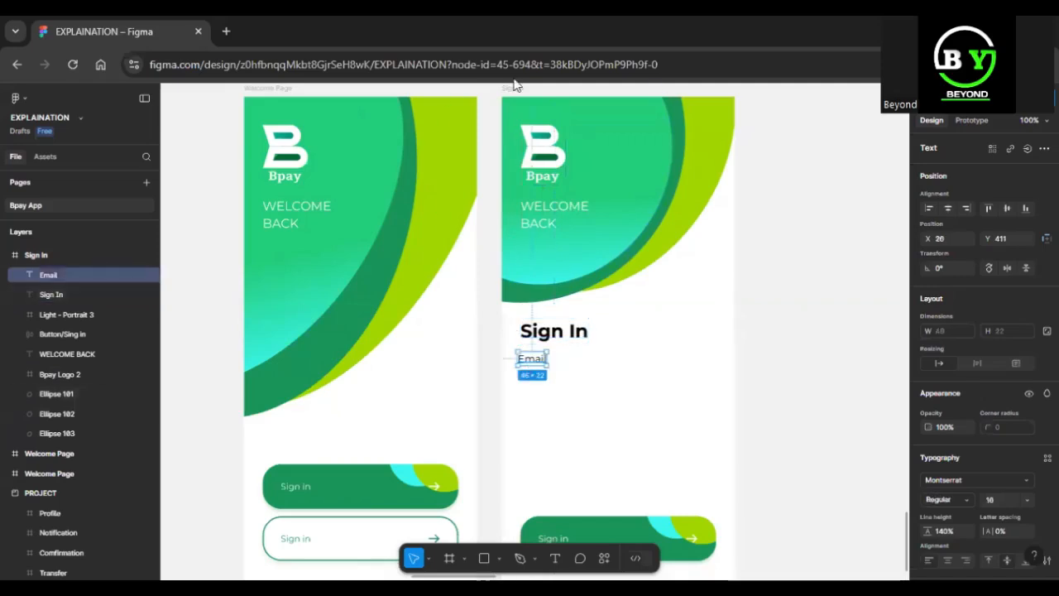
key(Right)
key(Right)
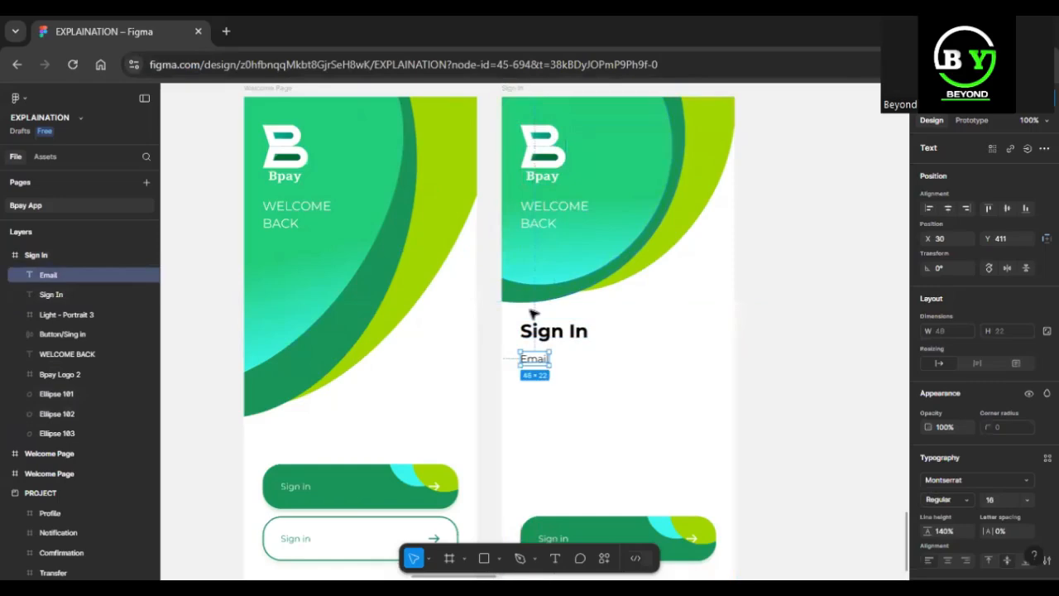
Duplicate the Email text directly below the original, at X 30, Y 437.
key(shift+2)
scroll(532, 314, down, 5)
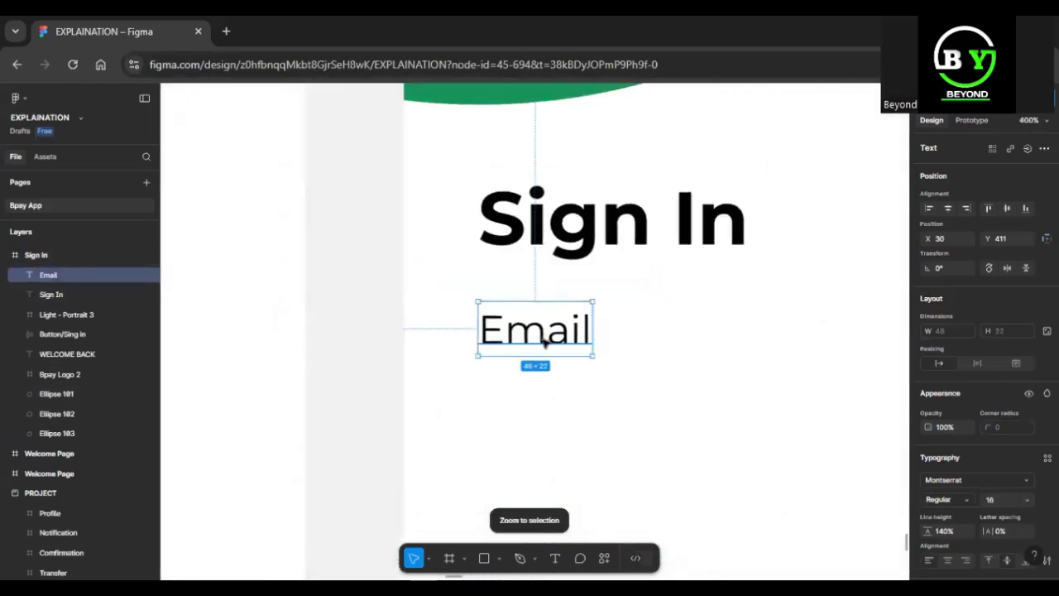
alt+drag(544, 341, 548, 406)
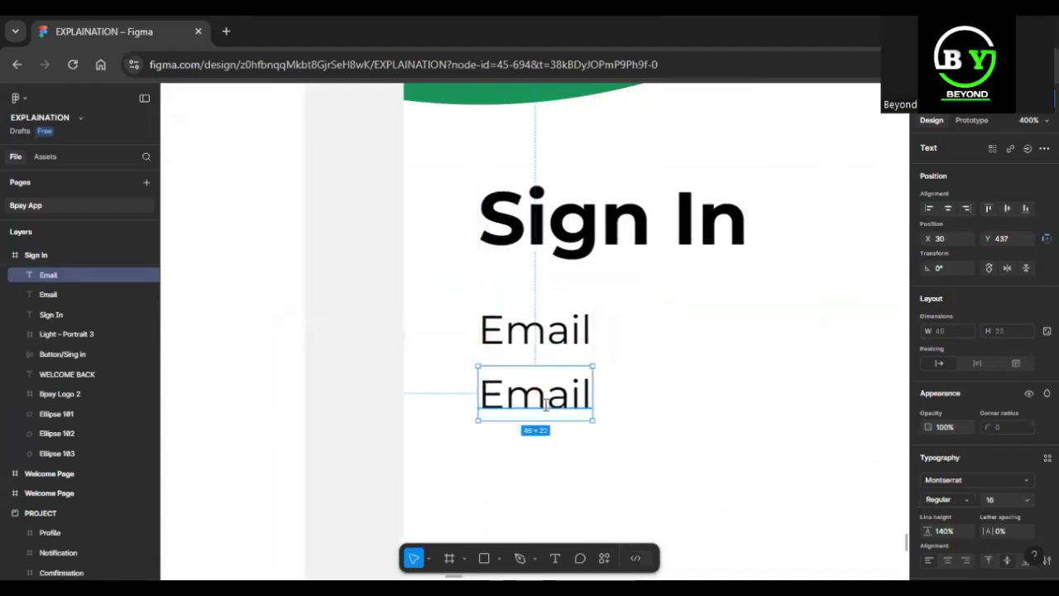
Replace the duplicated Email text under the Email label with a sample e-mail address.
double_click(546, 404)
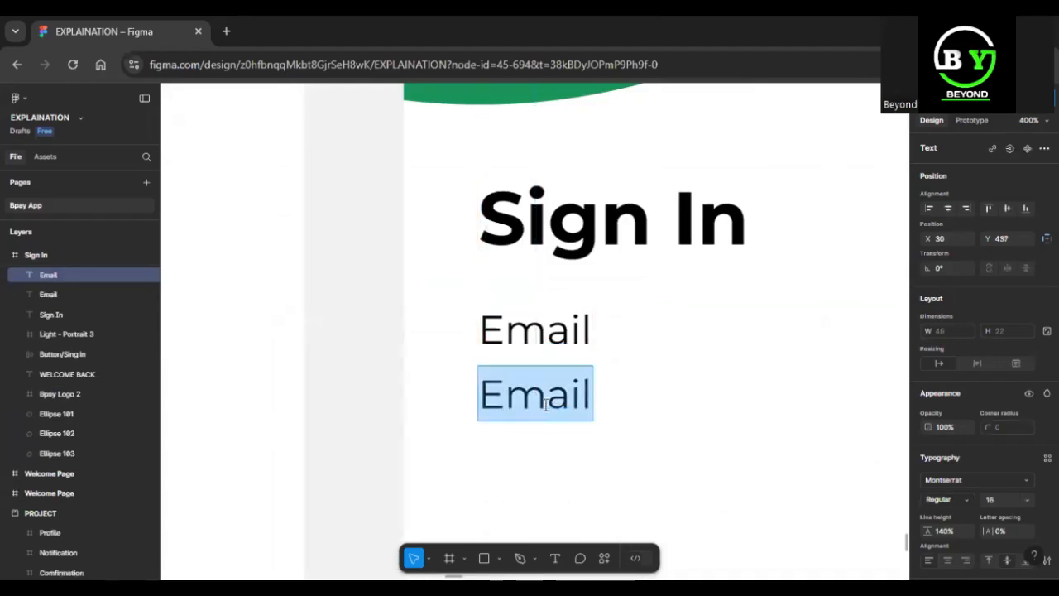
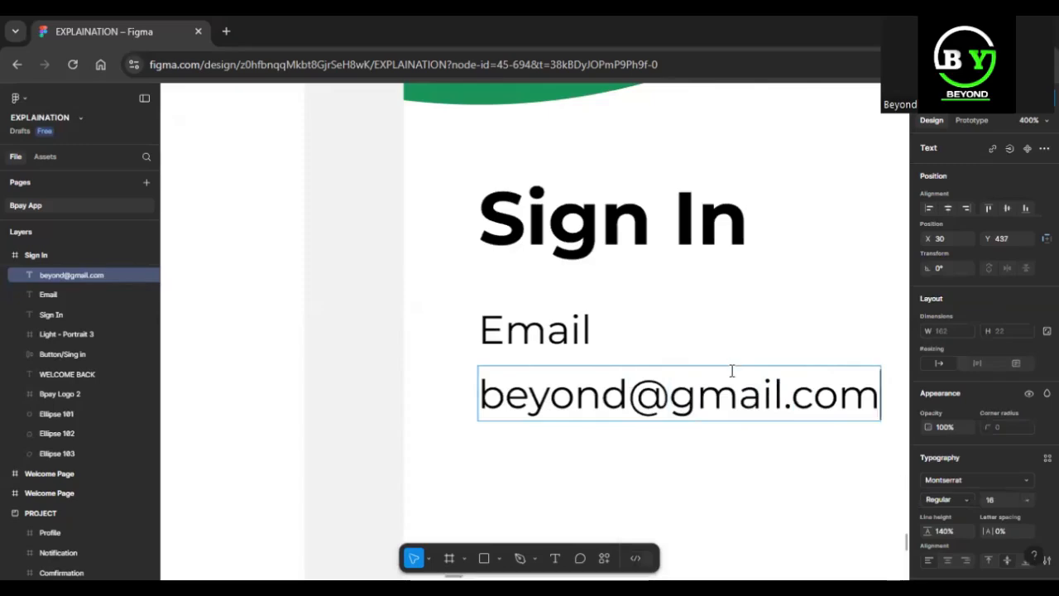
text(-)
key(BackSpace)
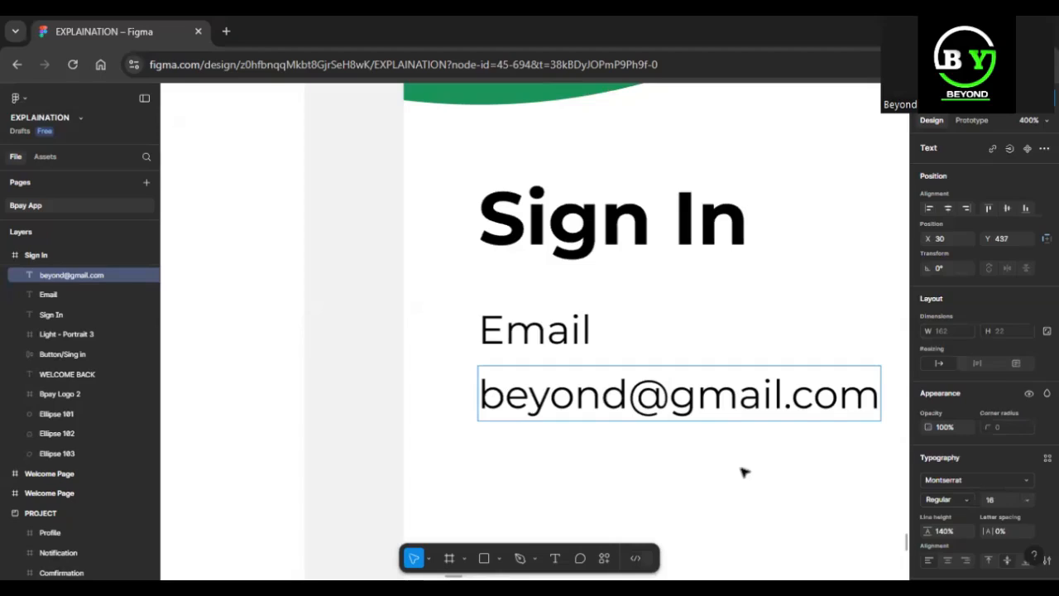
key(Escape)
Examine the e-mail field design in the SAMPLE section's sign-in screens and return to the Sign In frame.
key(minus)
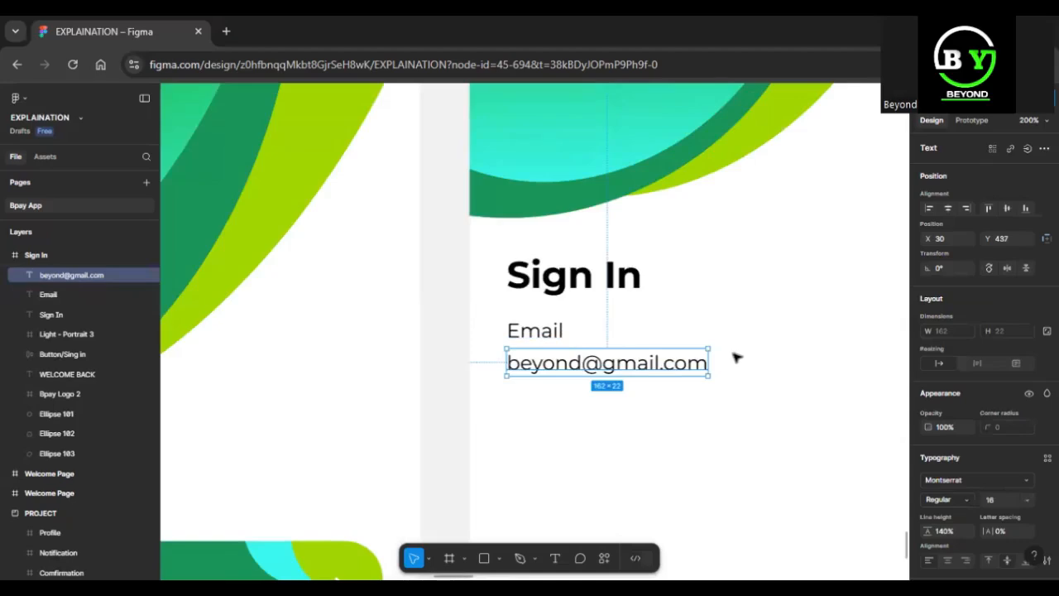
key(minus)
key(minus)
scroll(702, 307, up, 2)
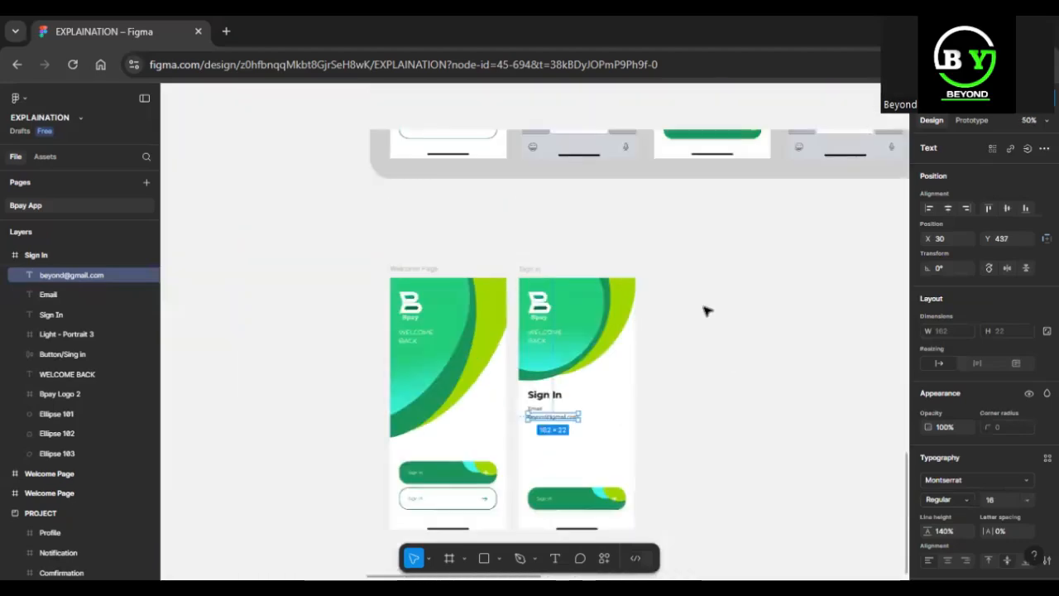
scroll(706, 311, up, 5)
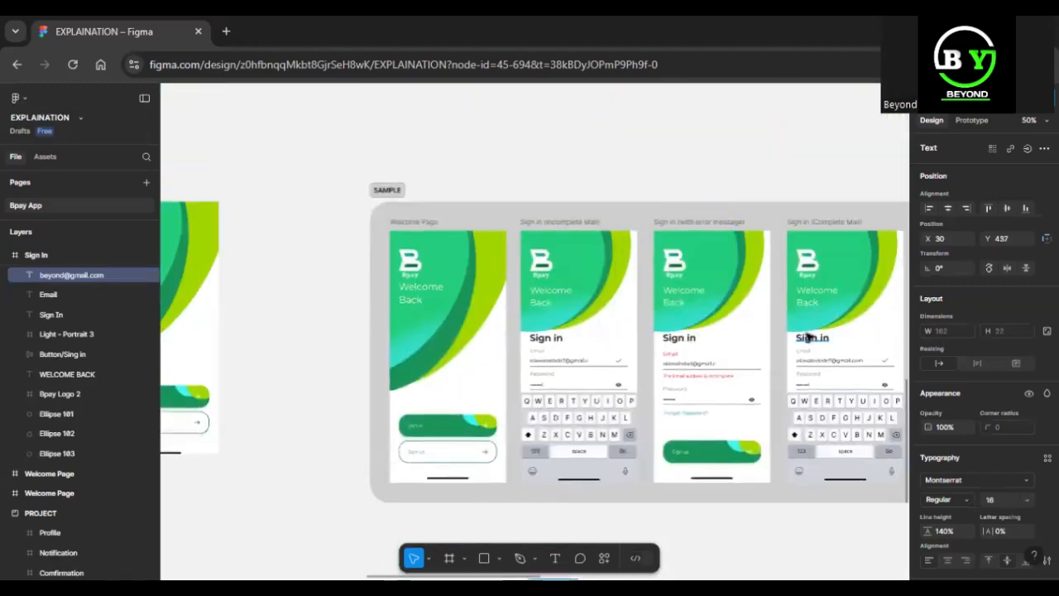
scroll(809, 335, right, 5)
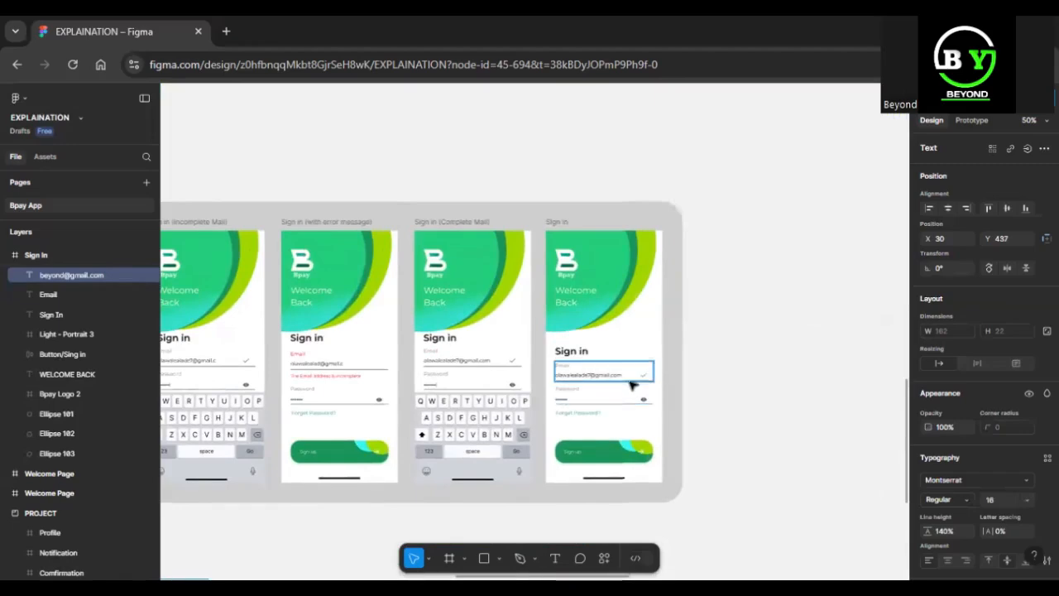
scroll(633, 385, down, 5)
scroll(633, 385, left, 4)
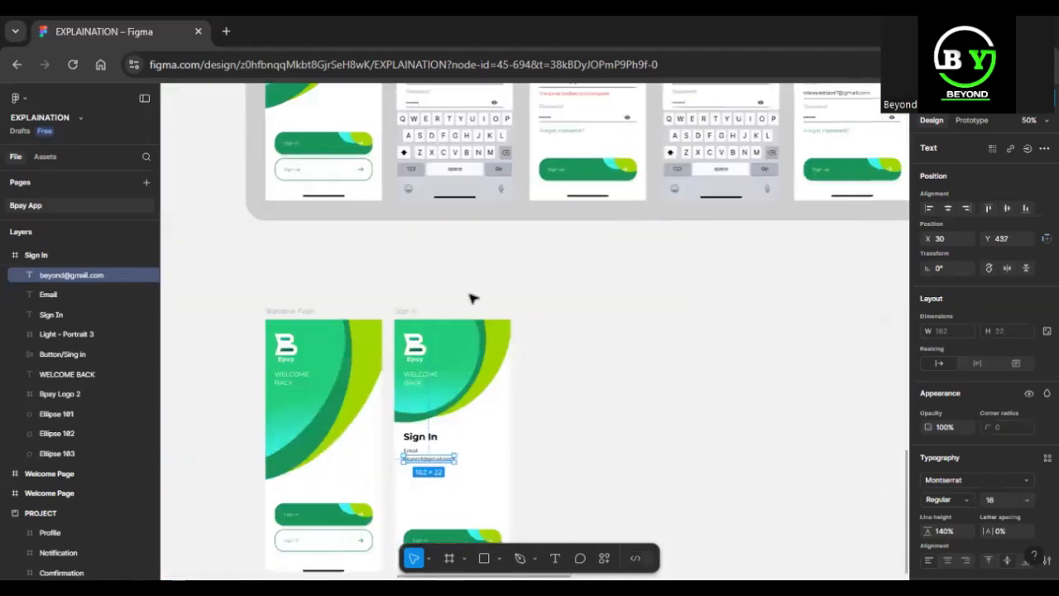
click(407, 311)
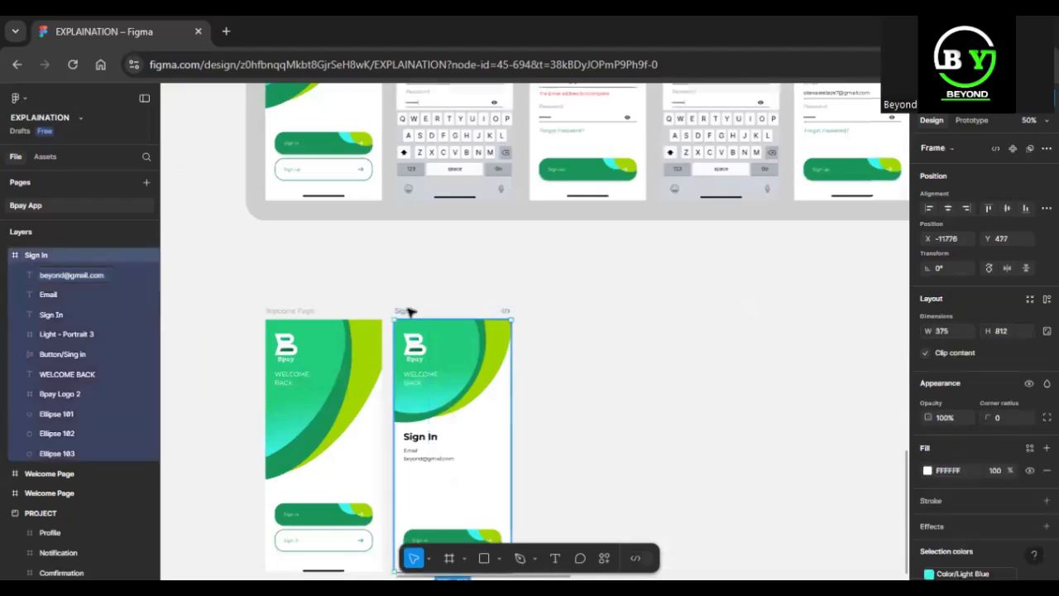
key(shift+2)
click(499, 334)
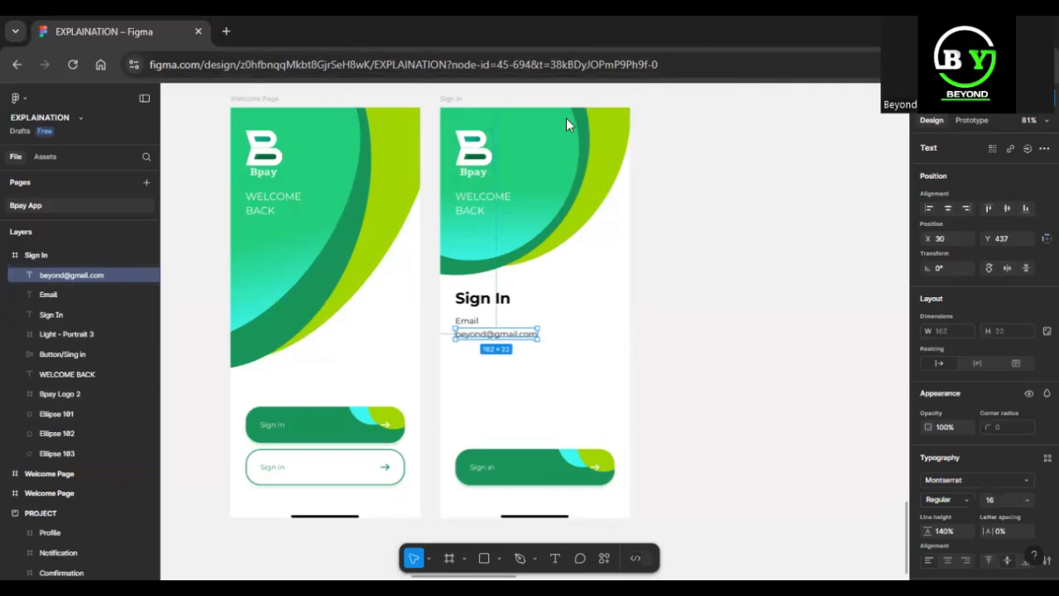
click(771, 280)
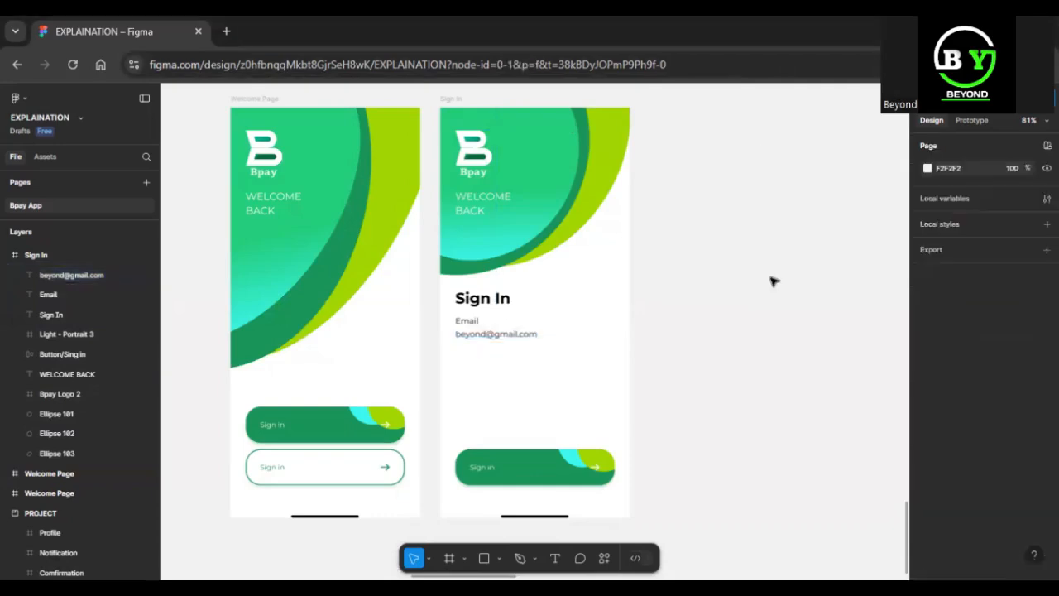
Import the Tick SVG from the Bpay_App_Icons_&_Svg_files folder on the Desktop and place it beside the sample e-mail address.
click(488, 335)
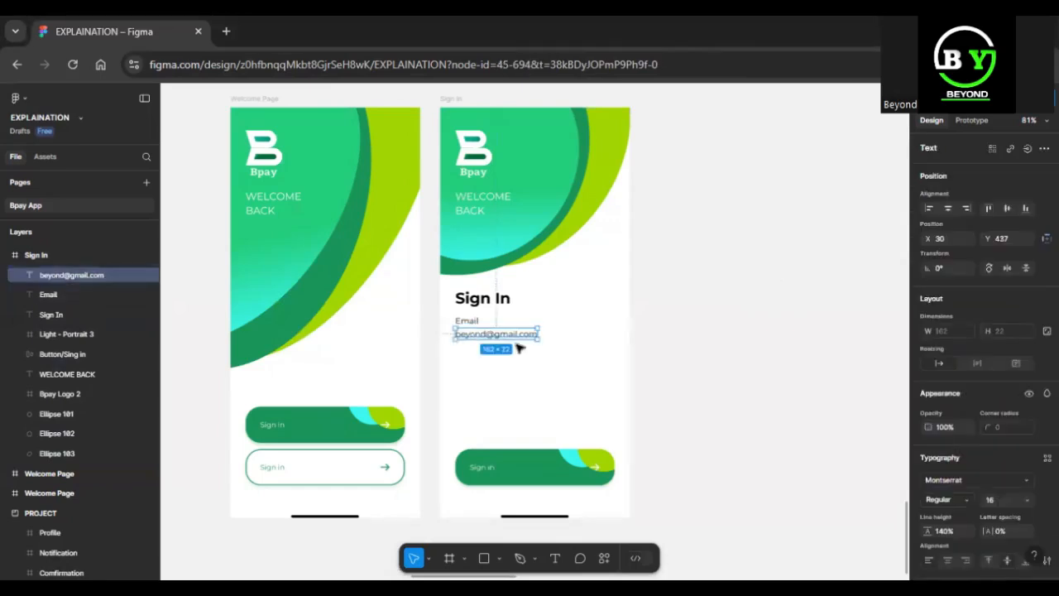
click(499, 558)
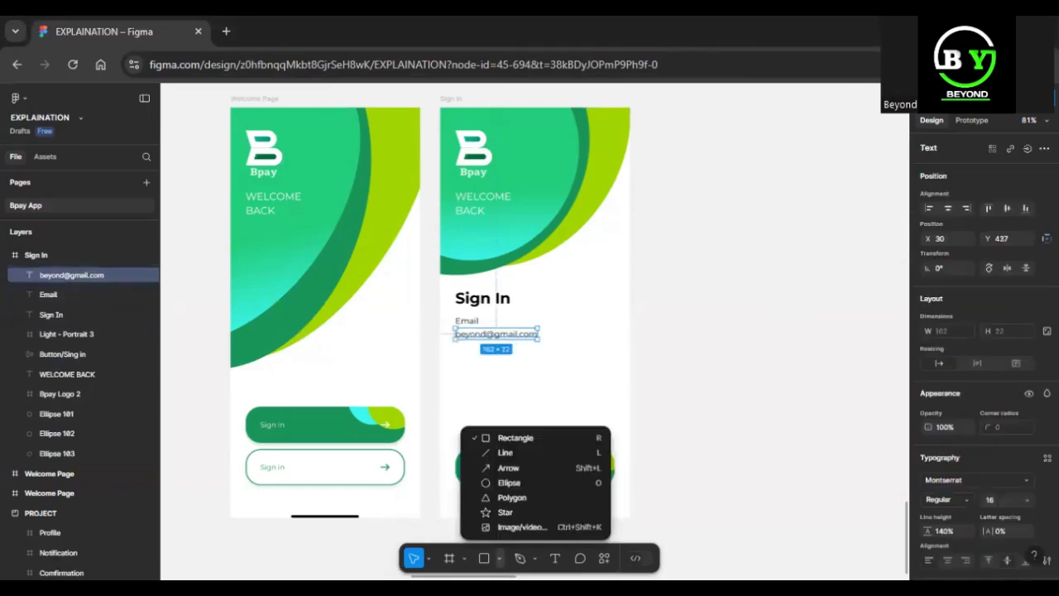
click(513, 527)
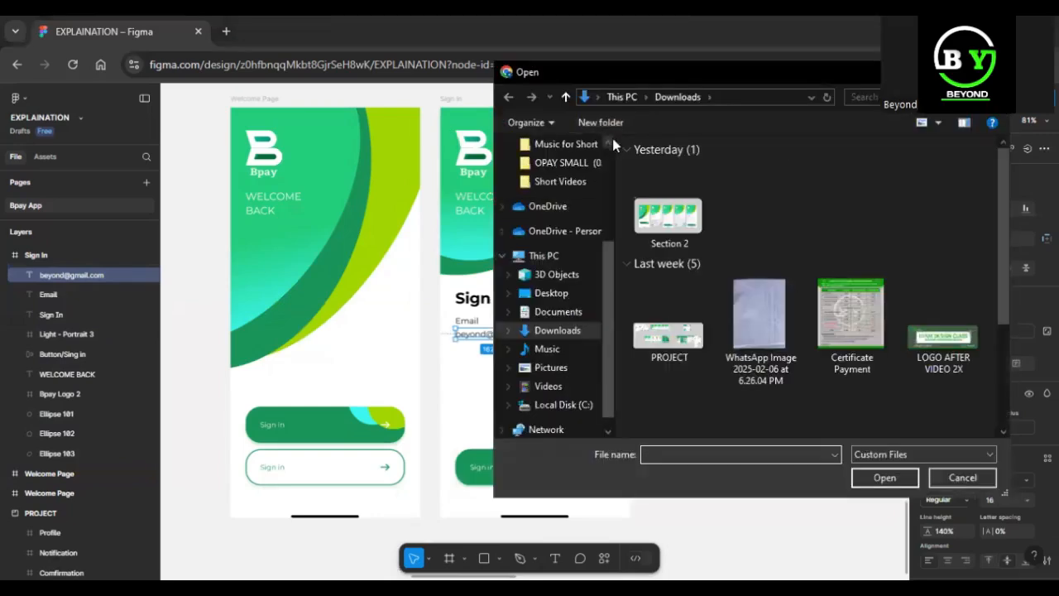
click(608, 149)
click(551, 174)
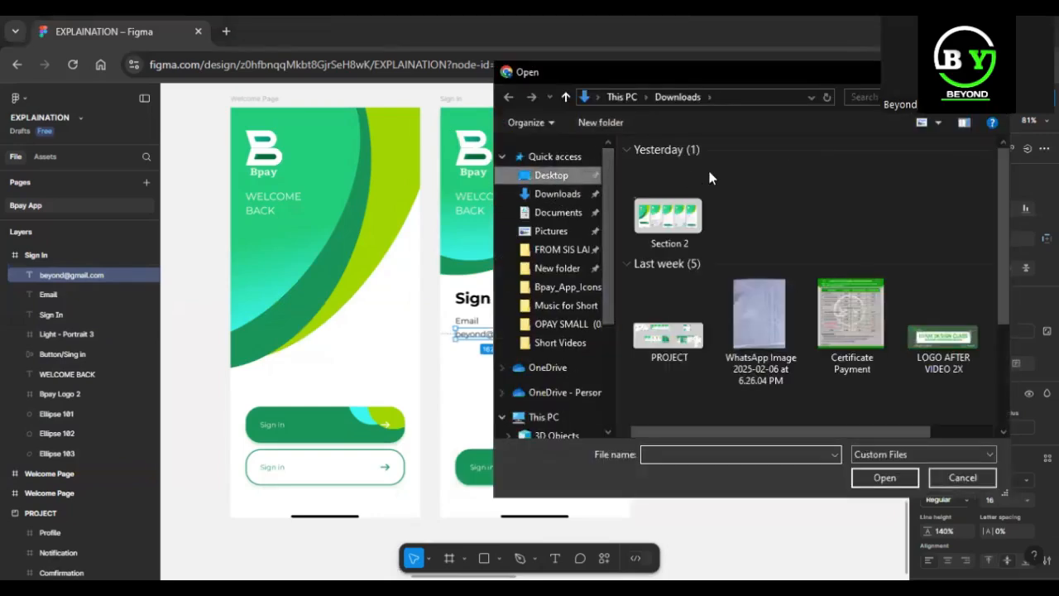
double_click(704, 184)
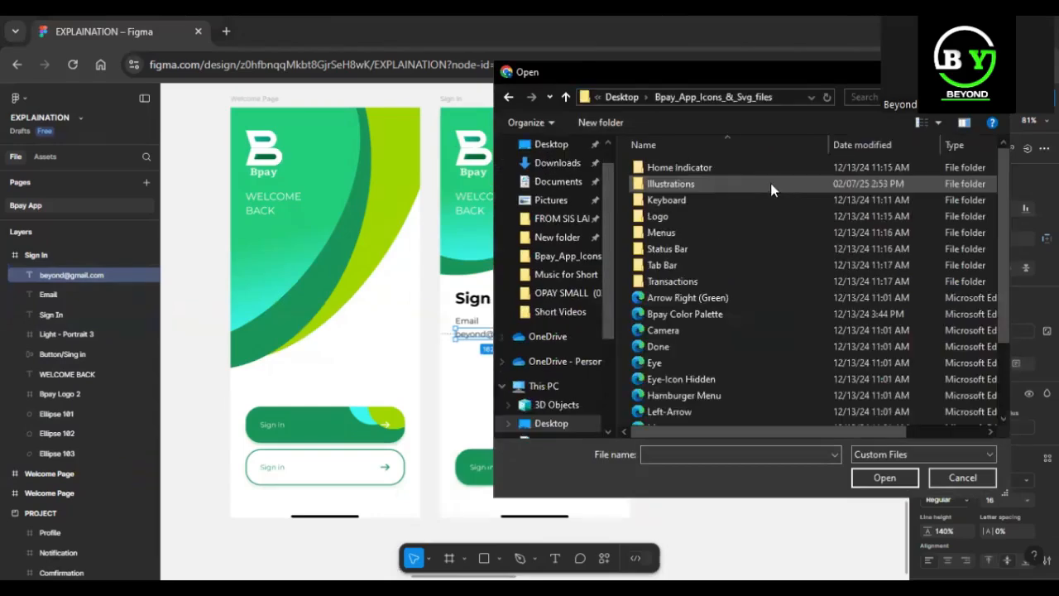
scroll(701, 337, down, 2)
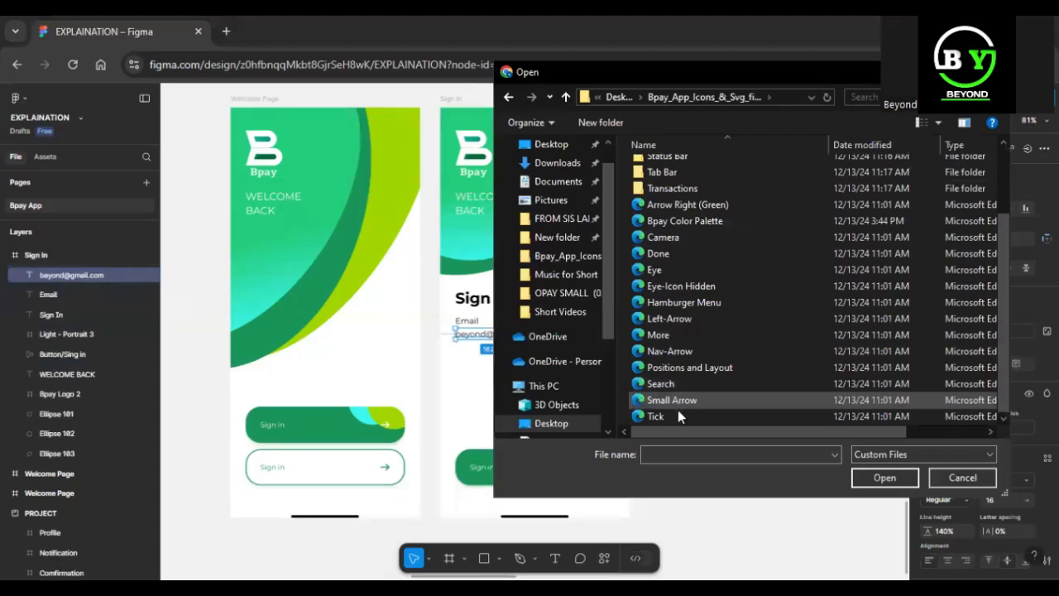
click(656, 417)
click(884, 478)
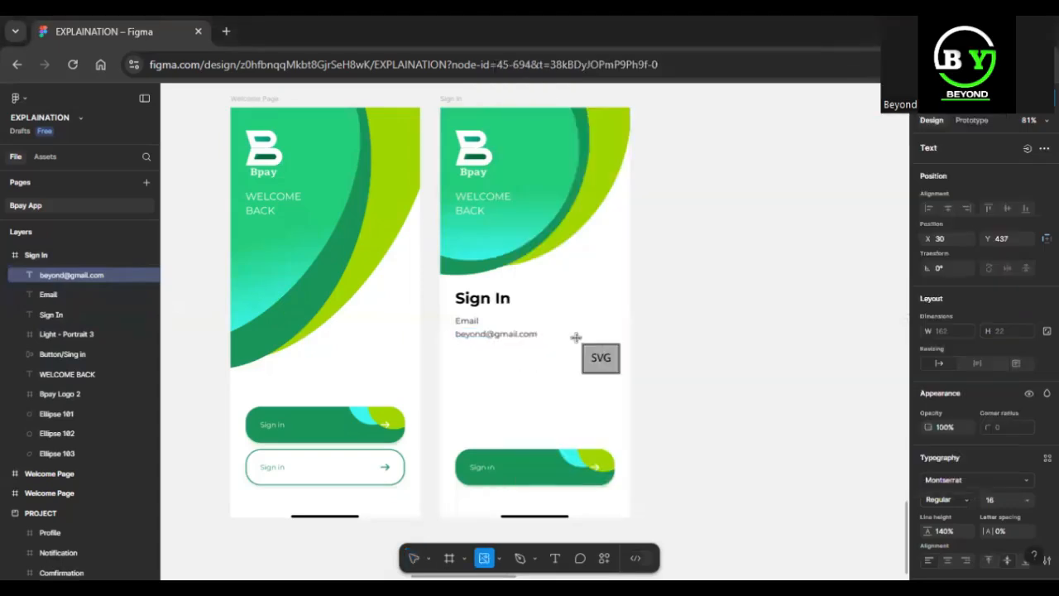
click(573, 336)
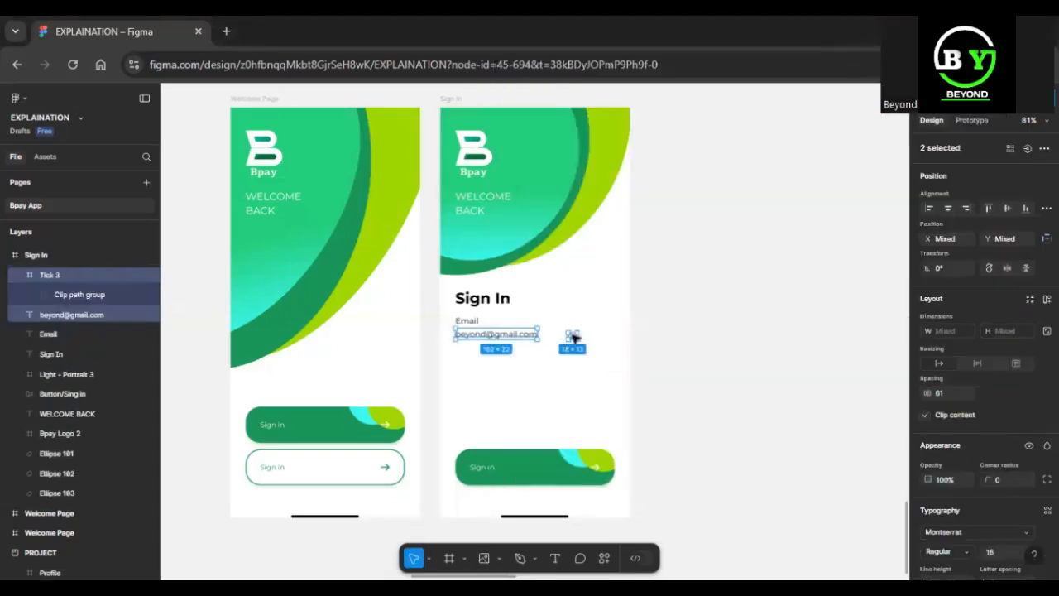
Move the Tick icon to X 254, Y 441 so it lines up with the sample e-mail address.
click(581, 385)
click(573, 336)
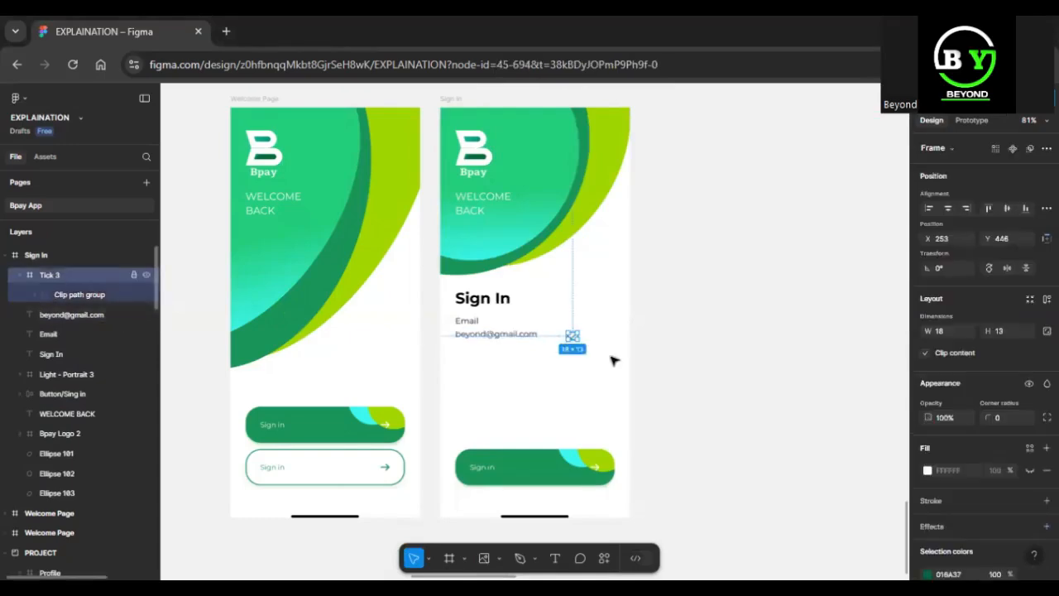
drag(576, 336, 583, 335)
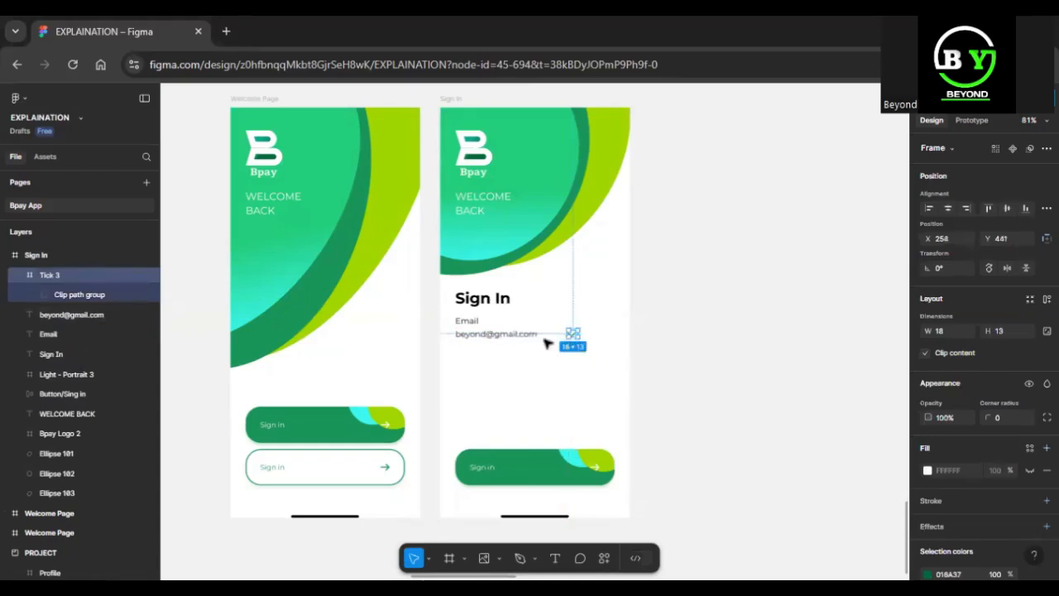
Select the sample e-mail address together with the Tick icon and wrap both in a frame.
click(526, 336)
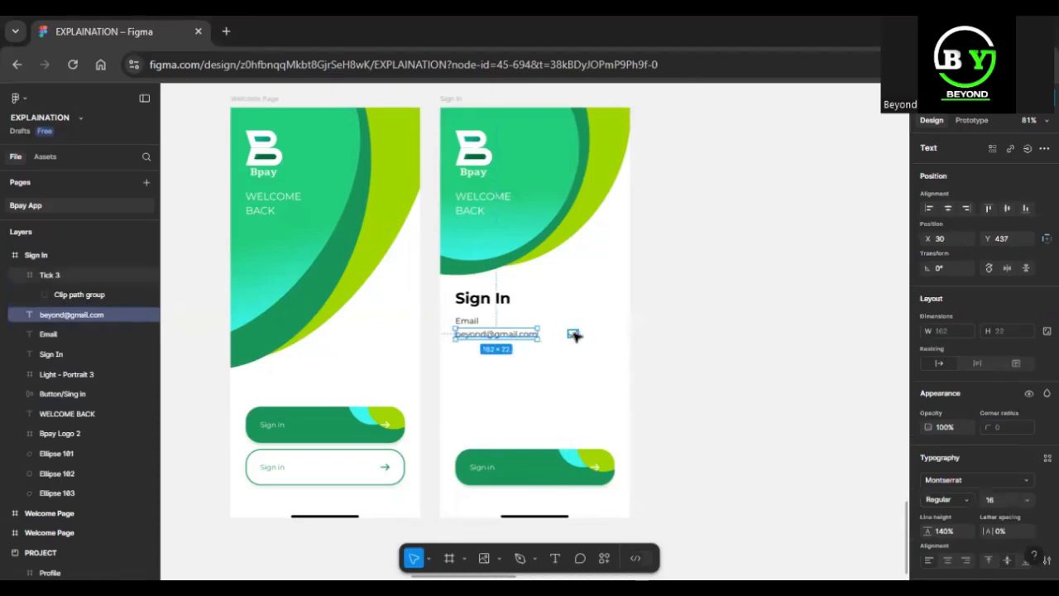
shift+click(574, 334)
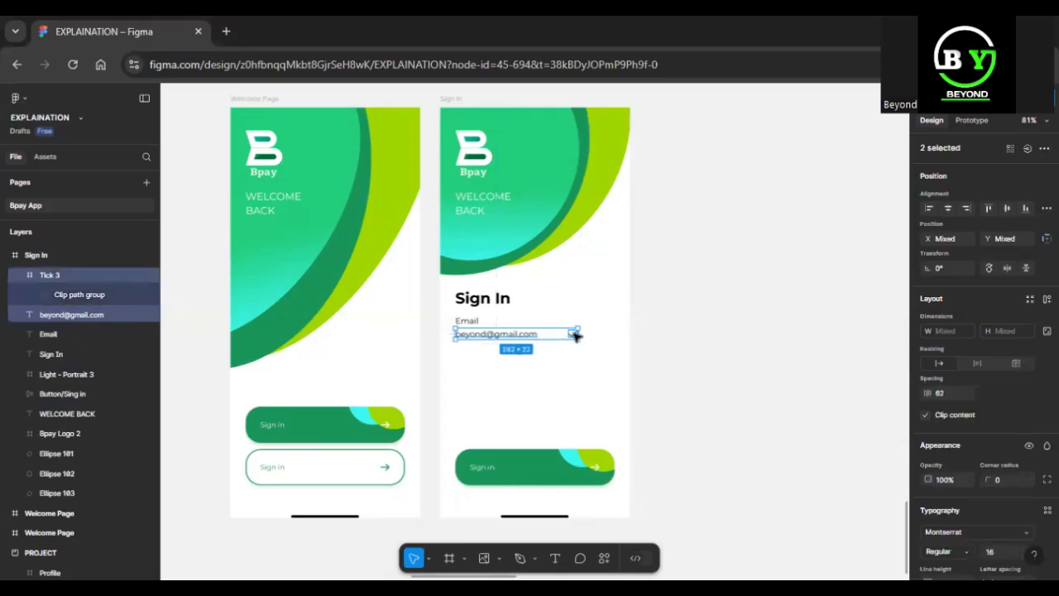
right_click(577, 334)
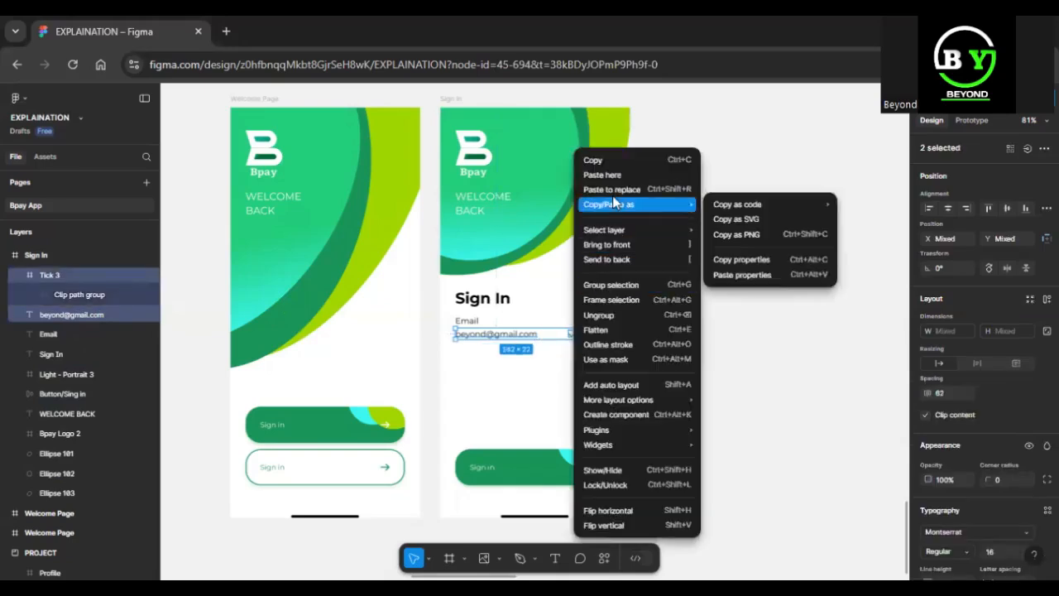
click(626, 299)
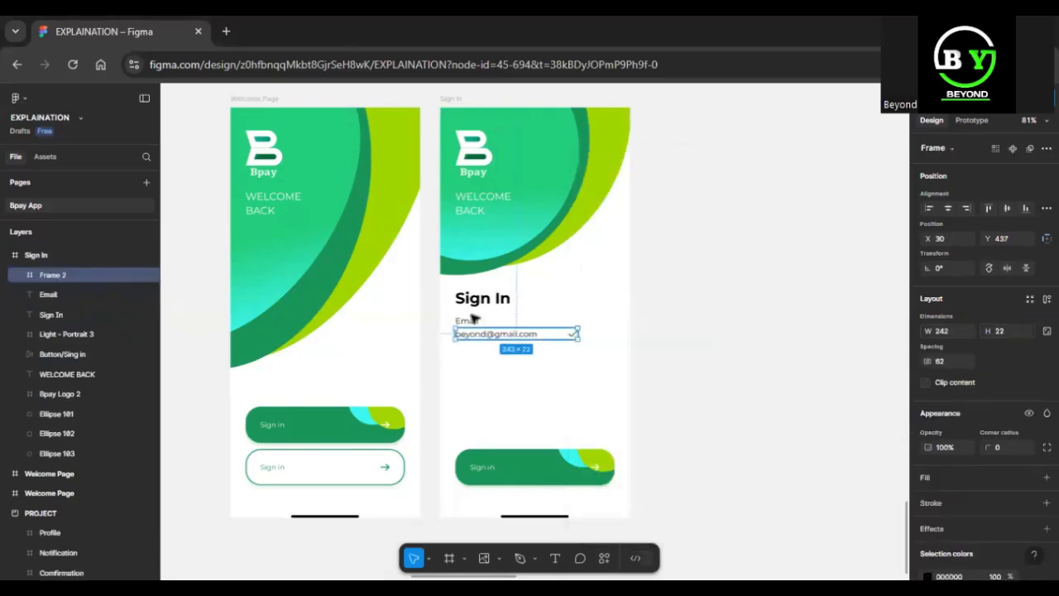
Draw a horizontal line about 312 wide below the framed e-mail and tick row, at about X 31, Y 475.
key(shift+2)
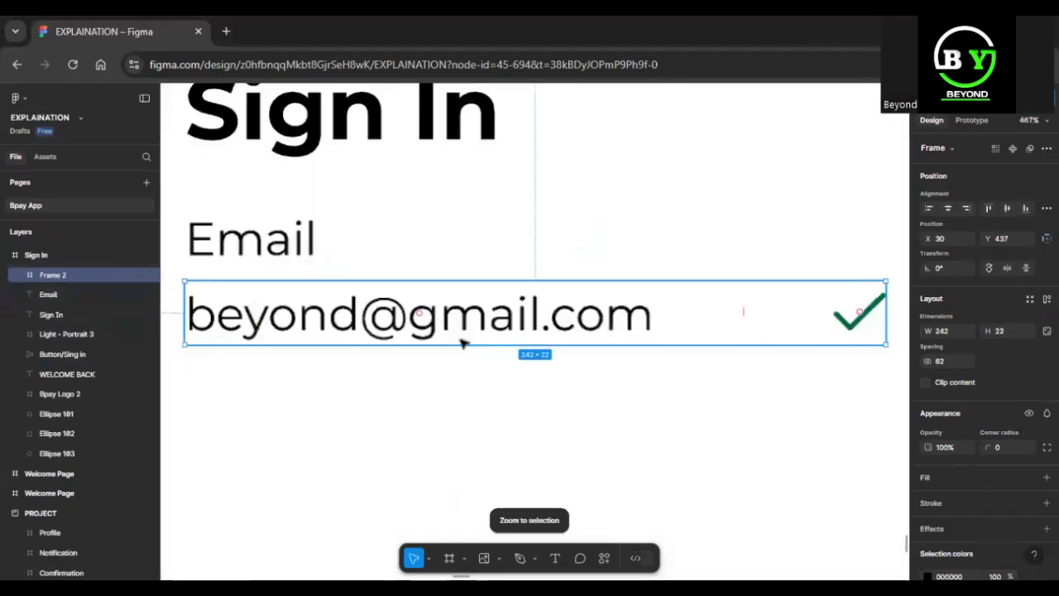
key(l)
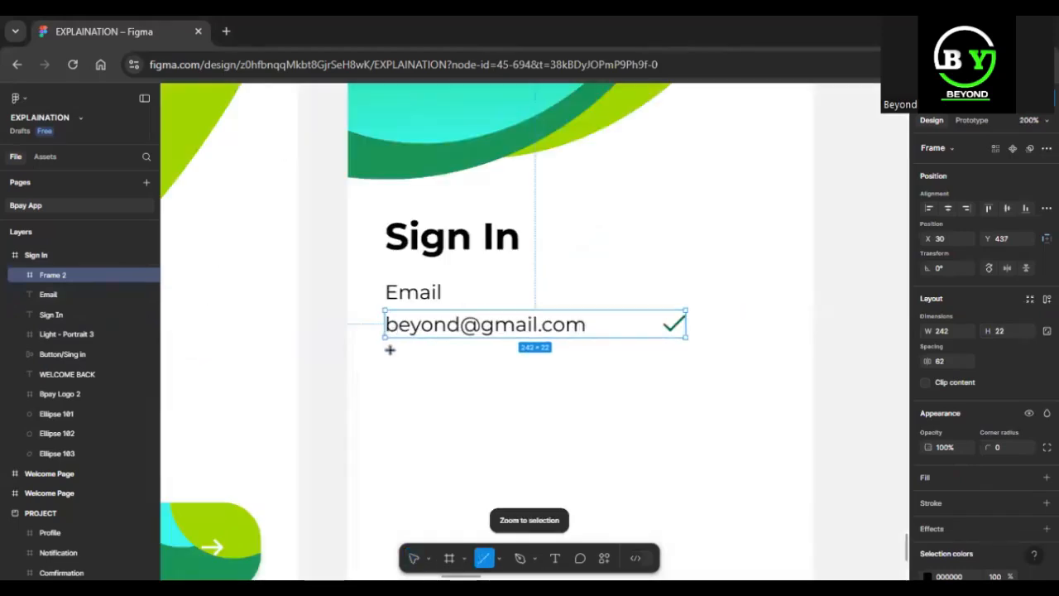
mouse_move(386, 356)
mouse_down()
mouse_move(770, 357)
mouse_move(773, 303)
mouse_move(770, 345)
mouse_up()
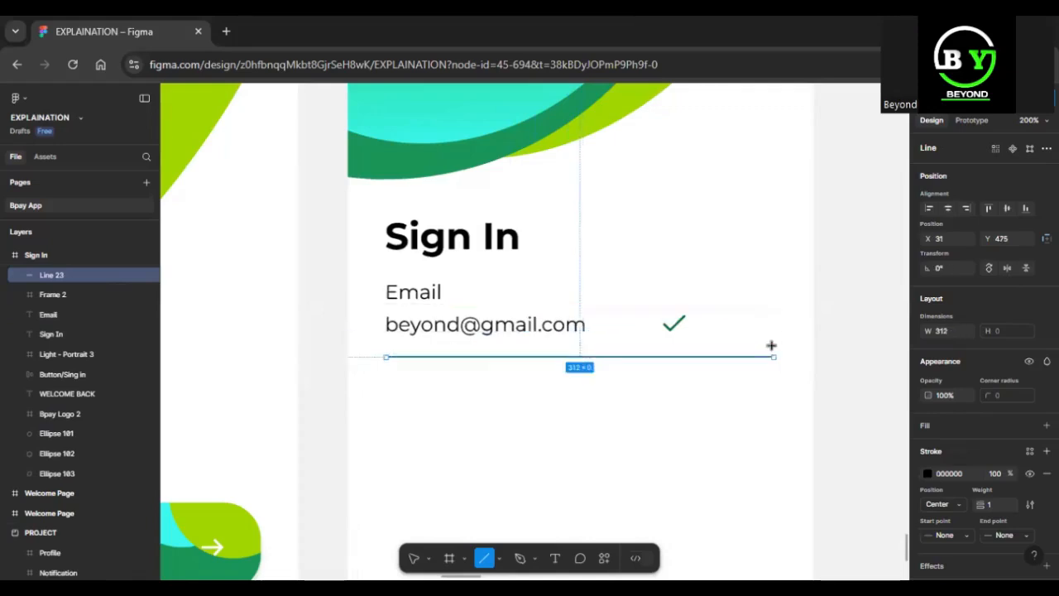
Pull in the far end of the line to about 309 wide and set its rotation to 0°.
drag(770, 393, 769, 360)
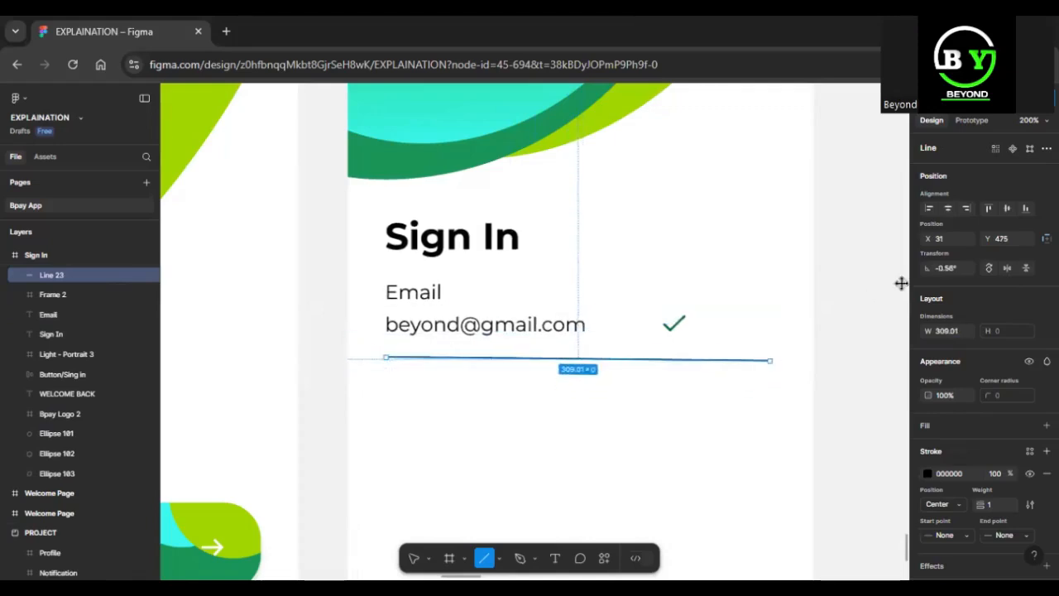
click(956, 270)
text(0)
key(Return)
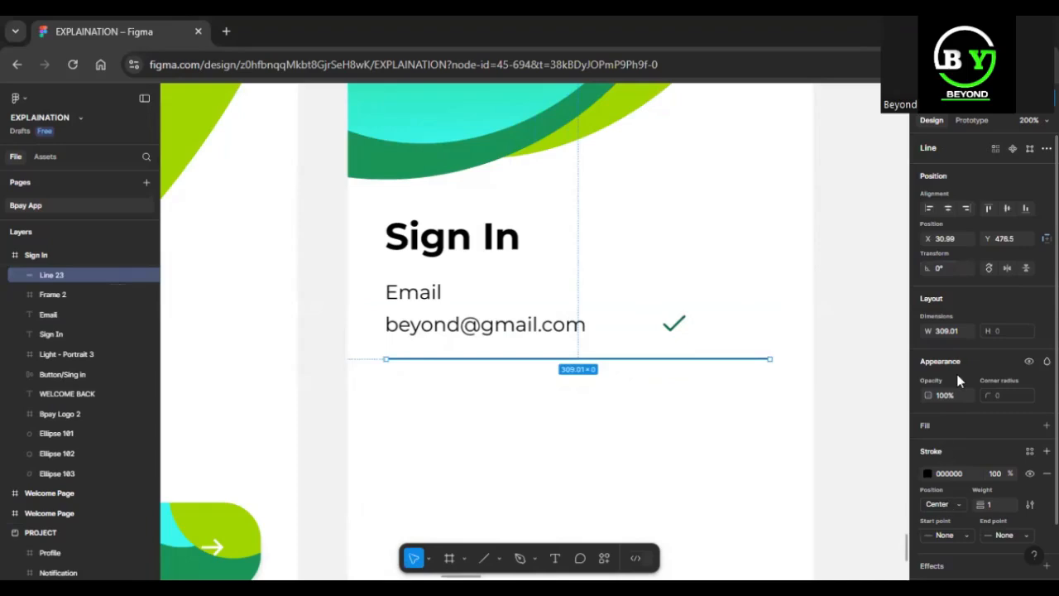
Set the line's width to 315 and centre it horizontally in the Sign In frame.
click(954, 334)
text(315)
key(Return)
scroll(568, 223, up, 8)
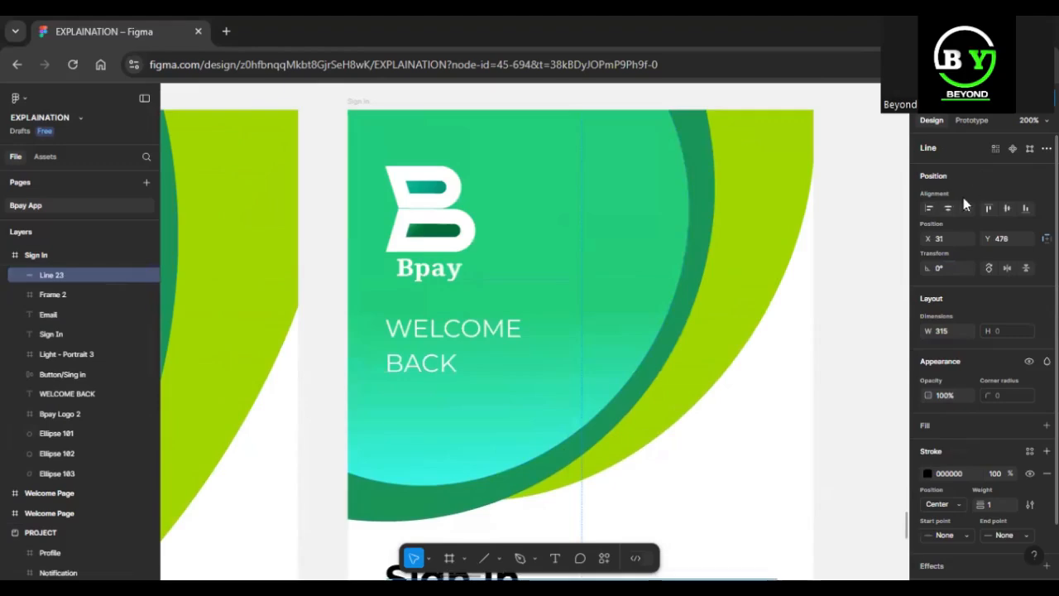
click(948, 208)
scroll(560, 237, down, 4)
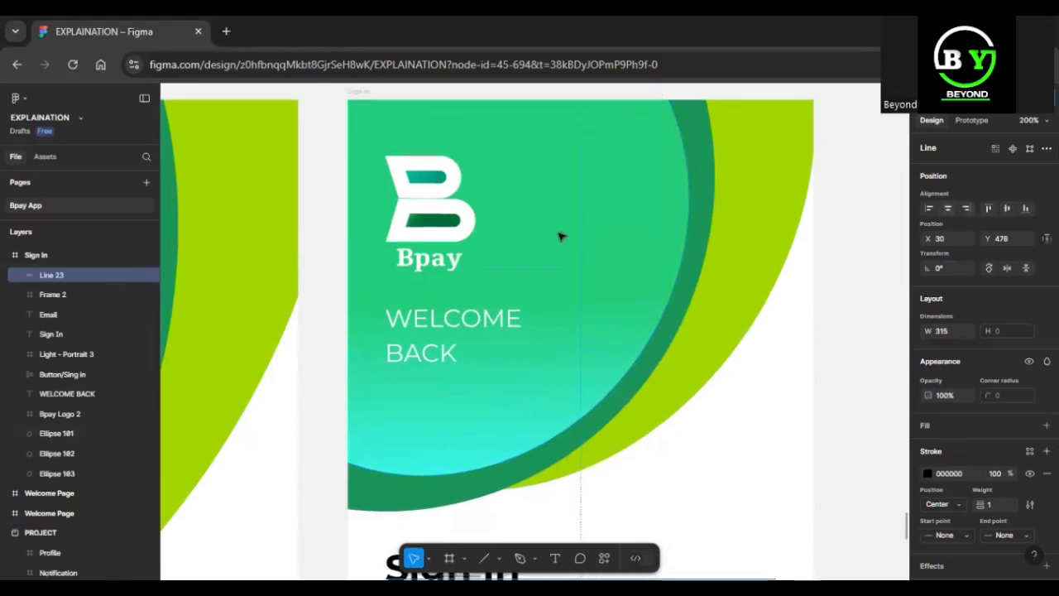
scroll(560, 237, down, 2)
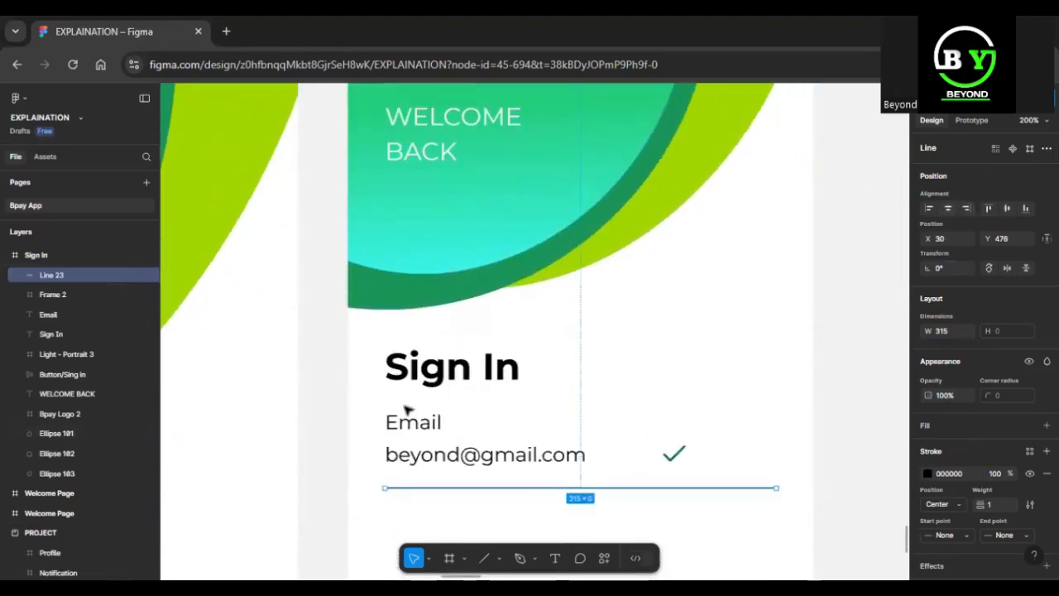
Widen the frame around the sample e-mail and tick to 315 and rename it mail.
click(492, 466)
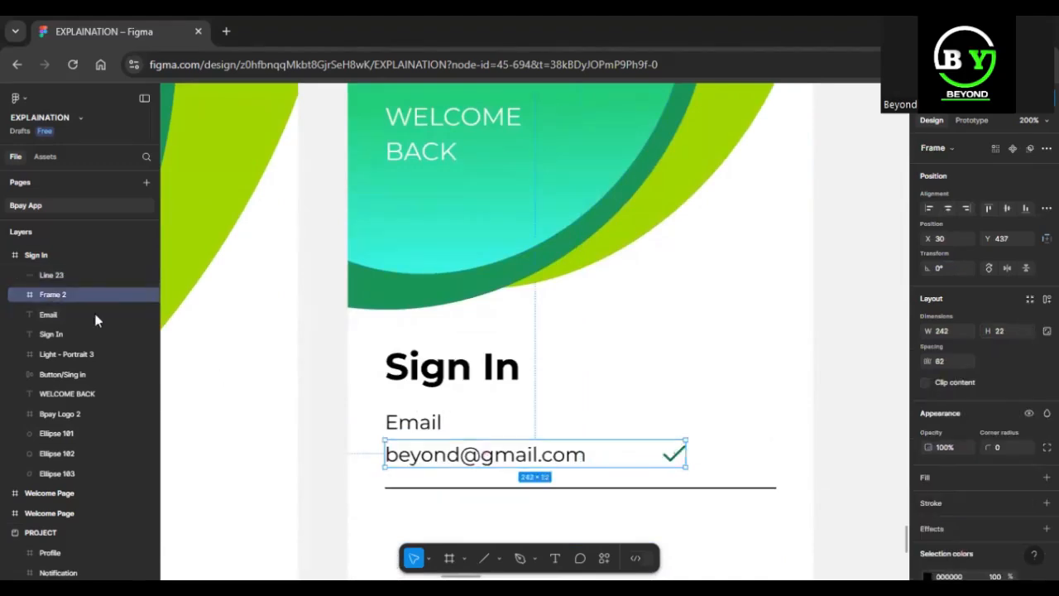
drag(686, 448, 774, 447)
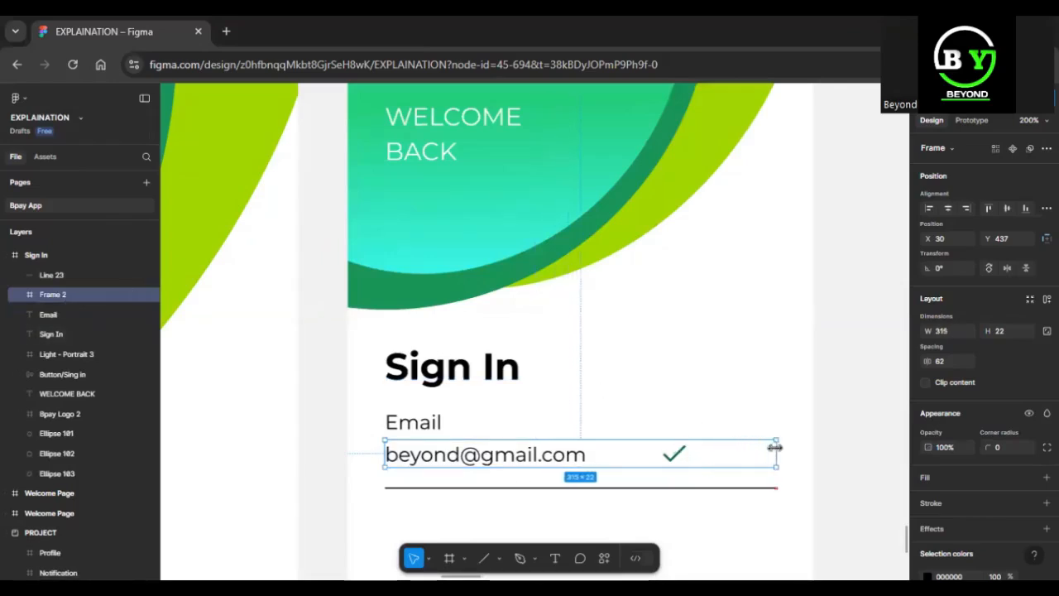
double_click(71, 294)
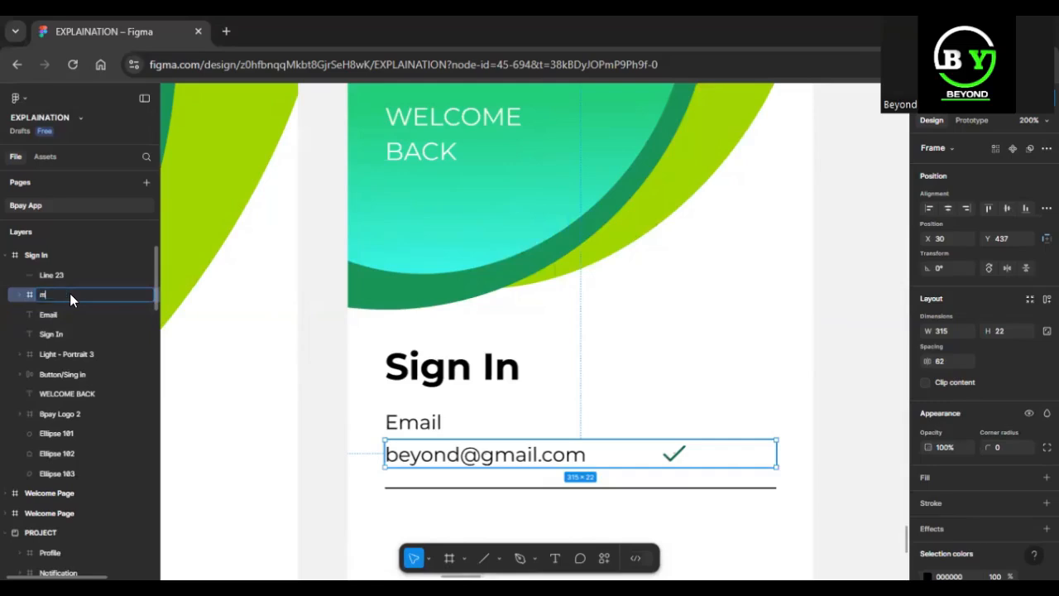
text(mail)
key(Return)
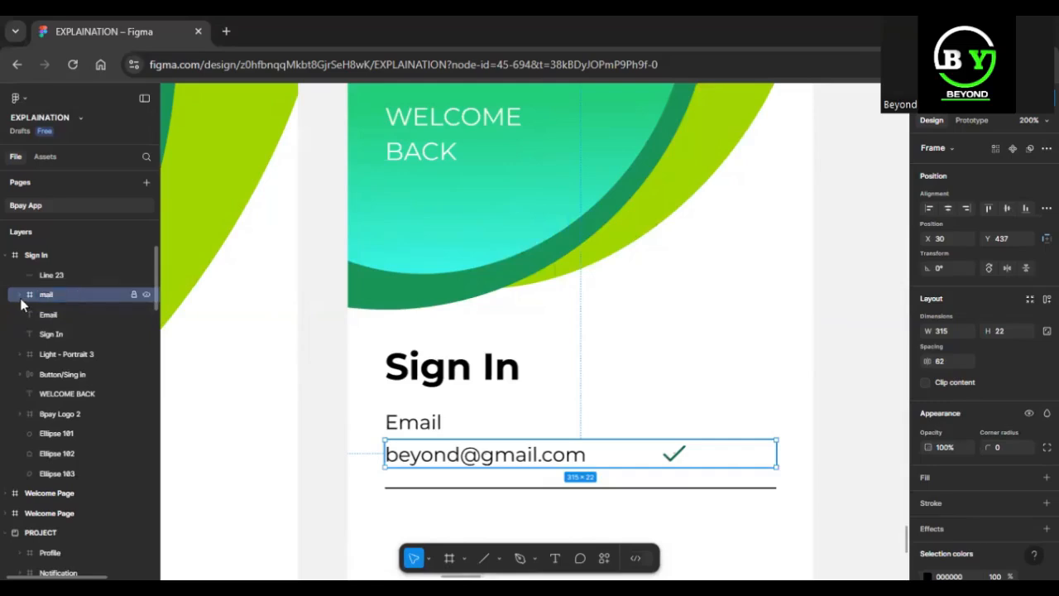
Move the Tick 3 icon to the far end of the mail frame at X 297 and align it with the sample e-mail by vertical centres.
click(19, 294)
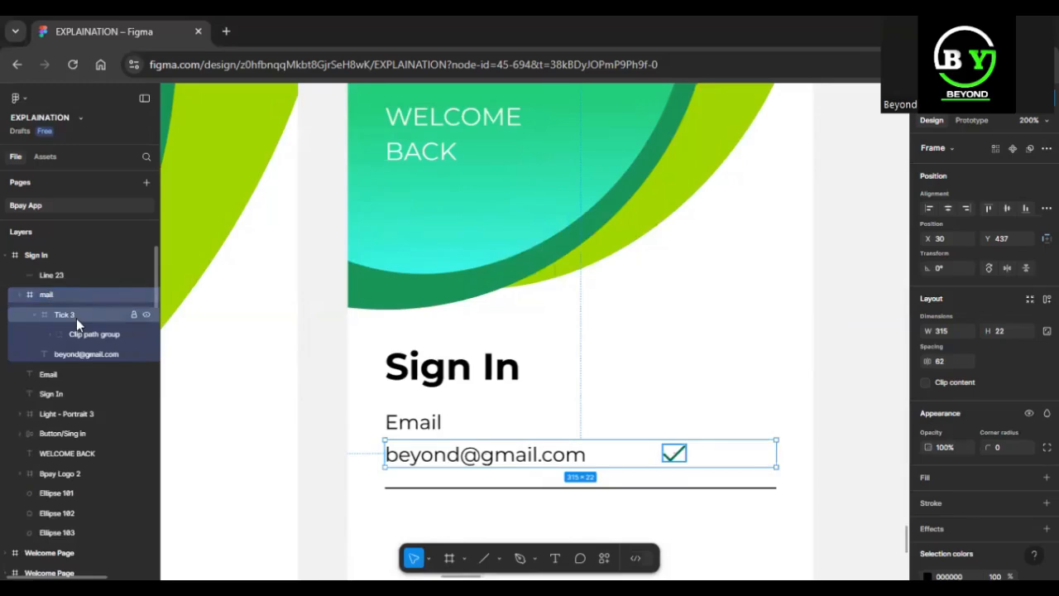
click(76, 317)
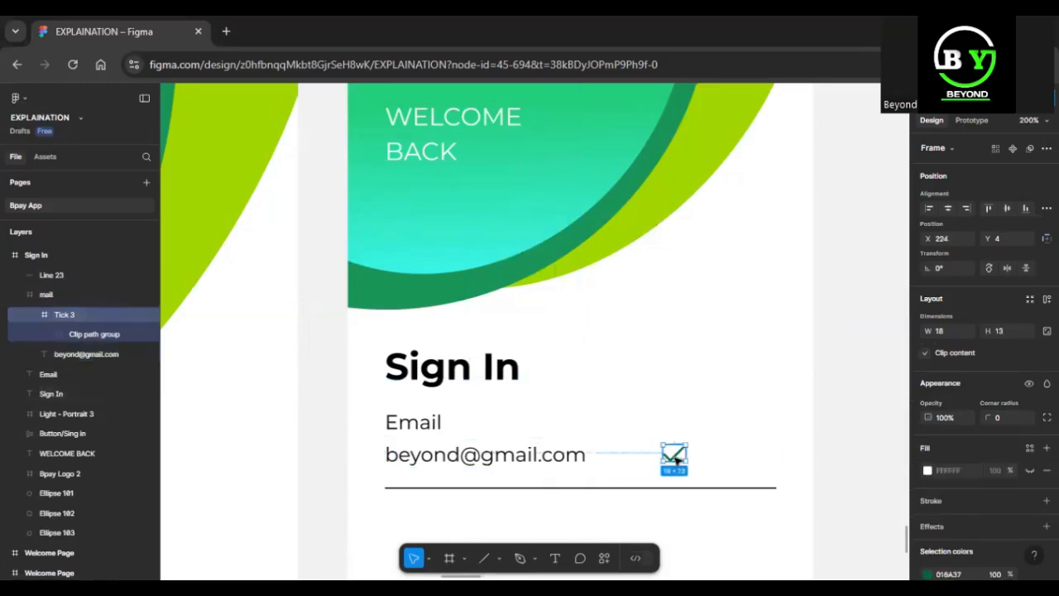
drag(675, 457, 775, 453)
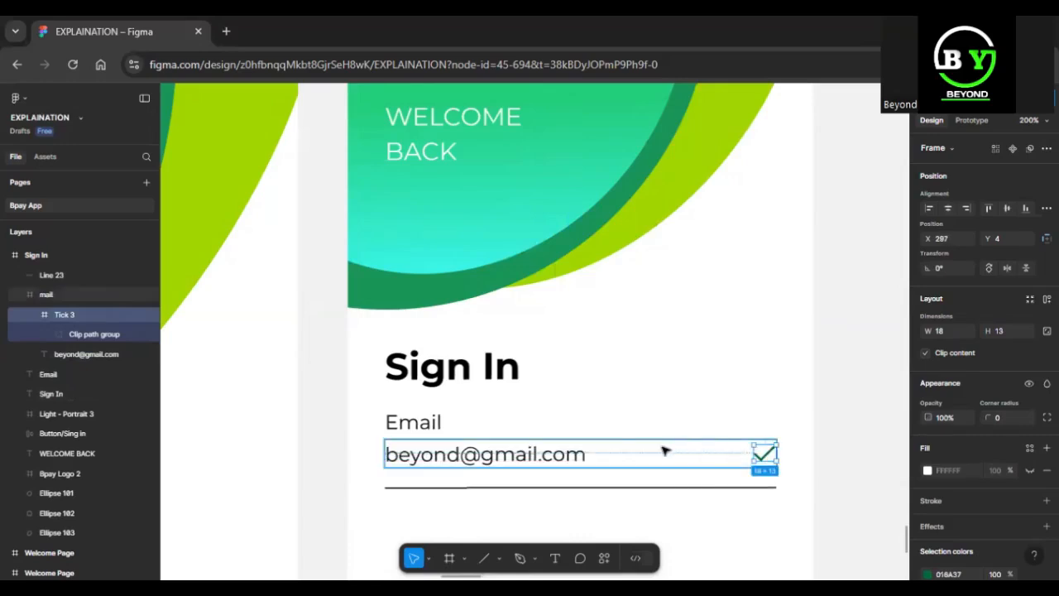
shift+click(565, 463)
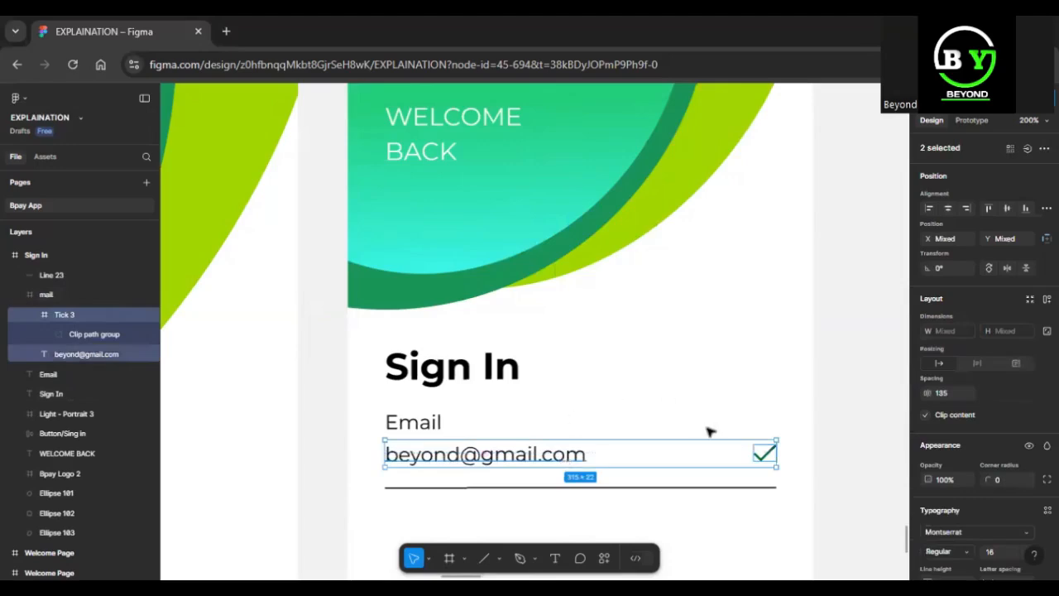
click(1009, 208)
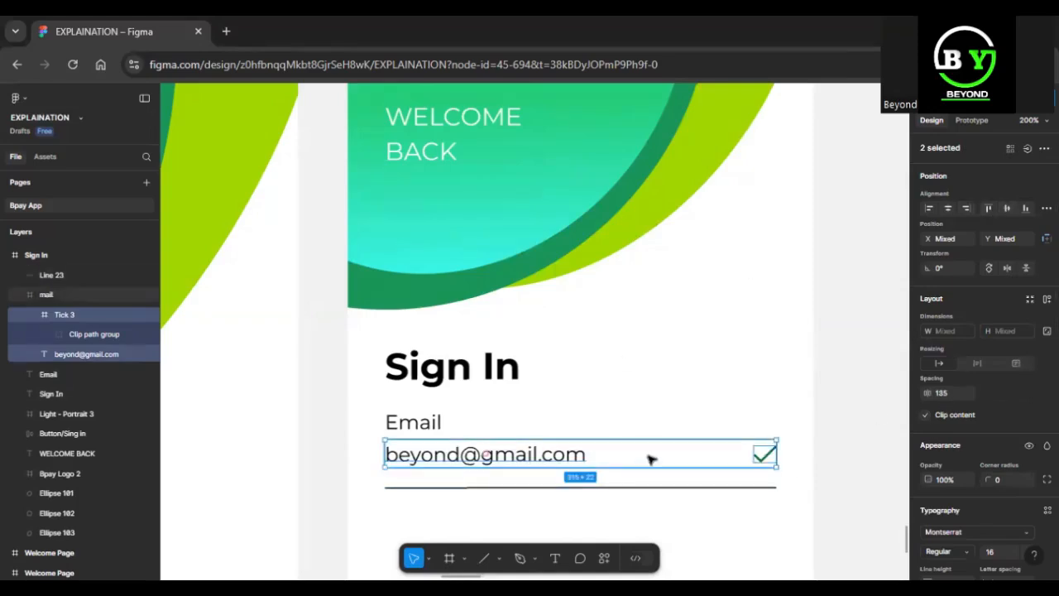
click(699, 465)
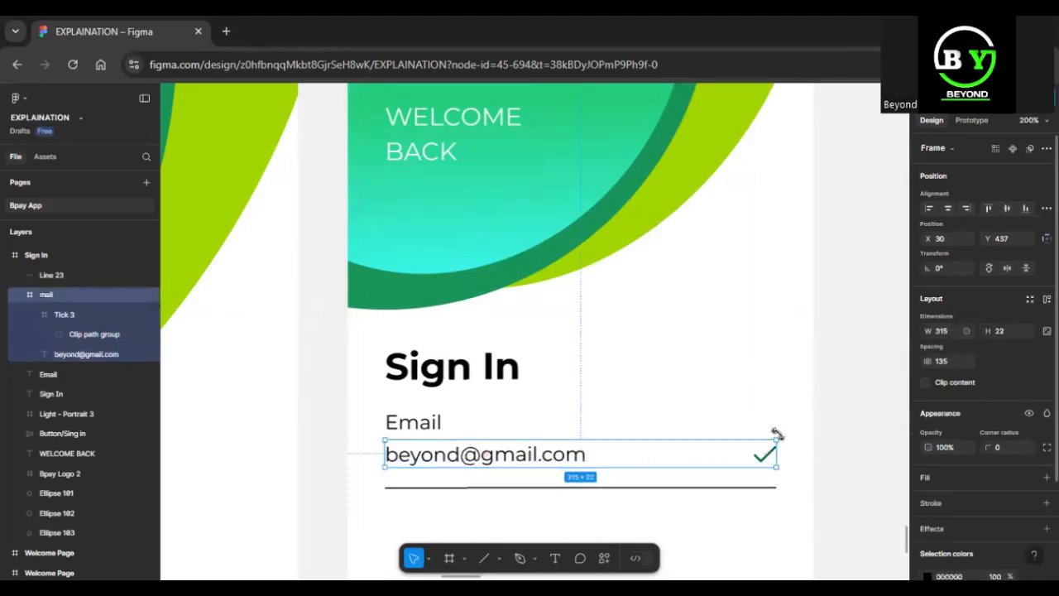
Nudge the underline up to Y 467, closer to the mail frame.
click(433, 426)
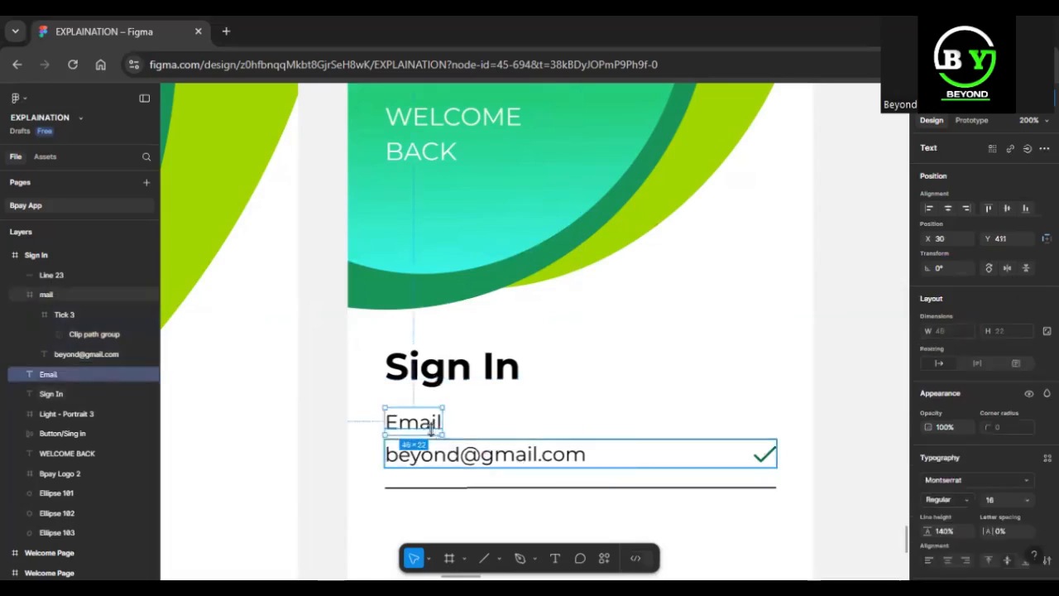
click(491, 454)
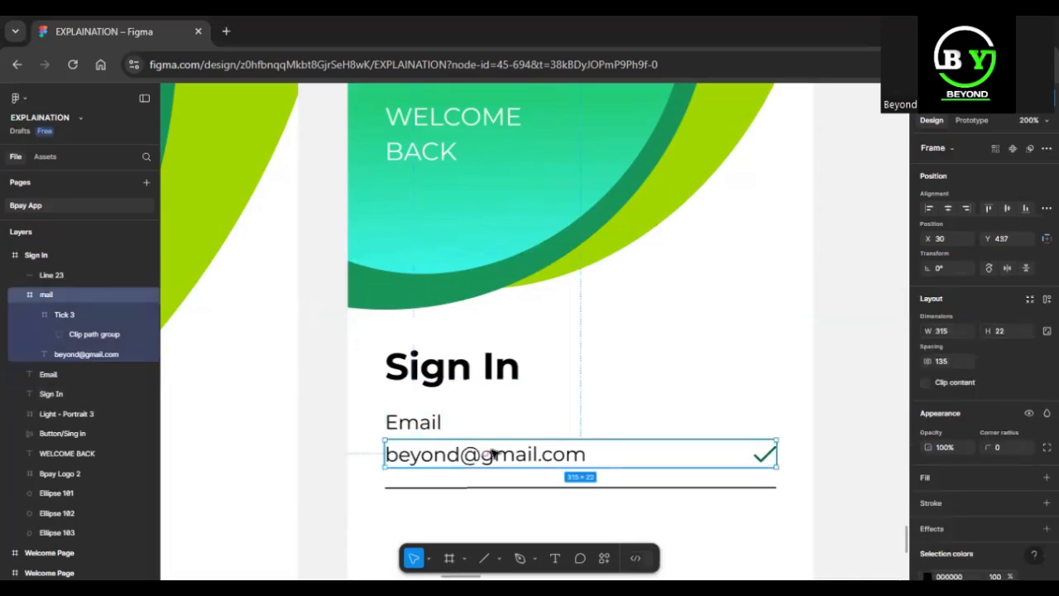
click(514, 489)
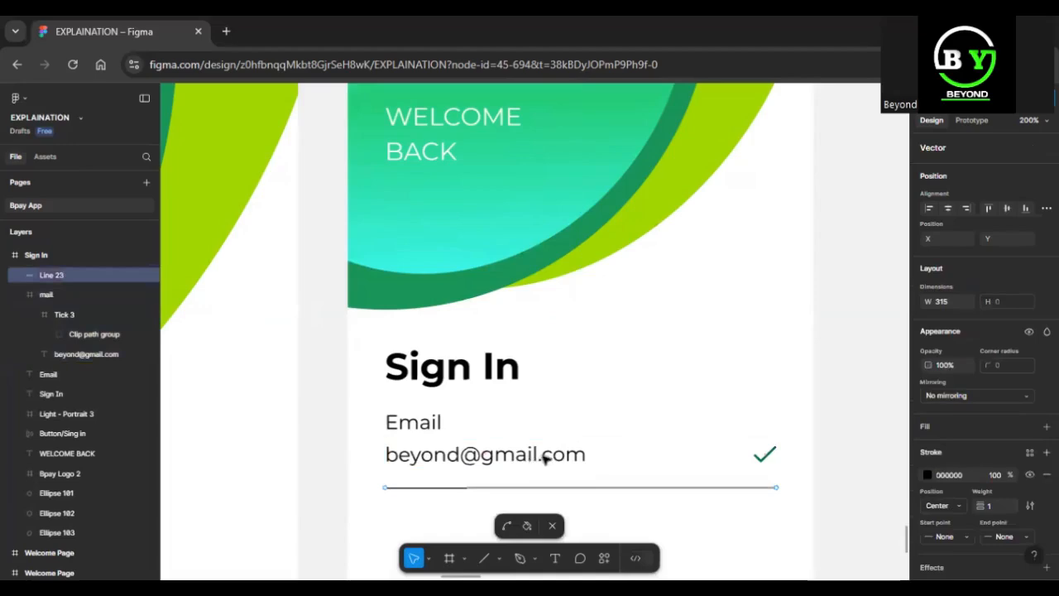
key(Escape)
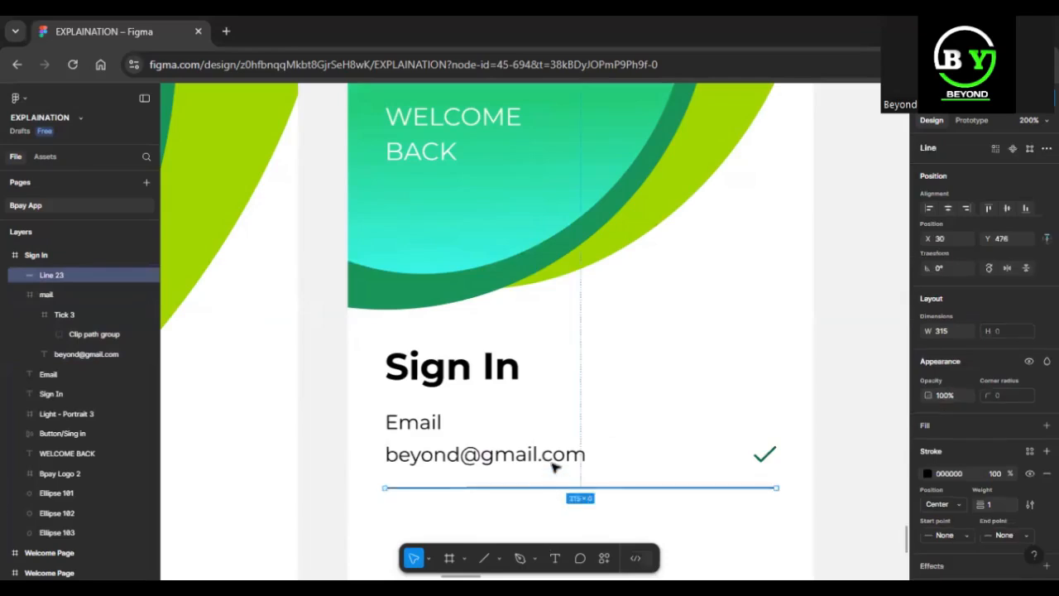
key(alt)
key(Up)
key(Up)
key(Up)
key(Up)
key(Up)
key(Up)
key(Up)
key(Up)
key(Up)
key(Up)
key(Up)
key(Up)
key(Up)
key(Up)
key(Up)
key(Down)
key(Down)
key(Down)
key(Down)
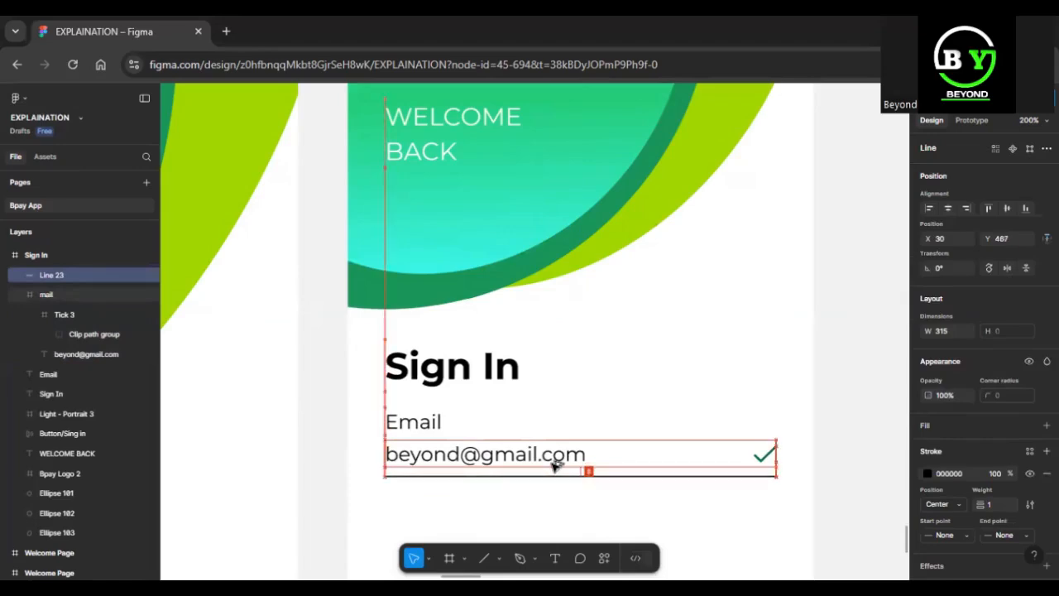
key(Down)
key(Down)
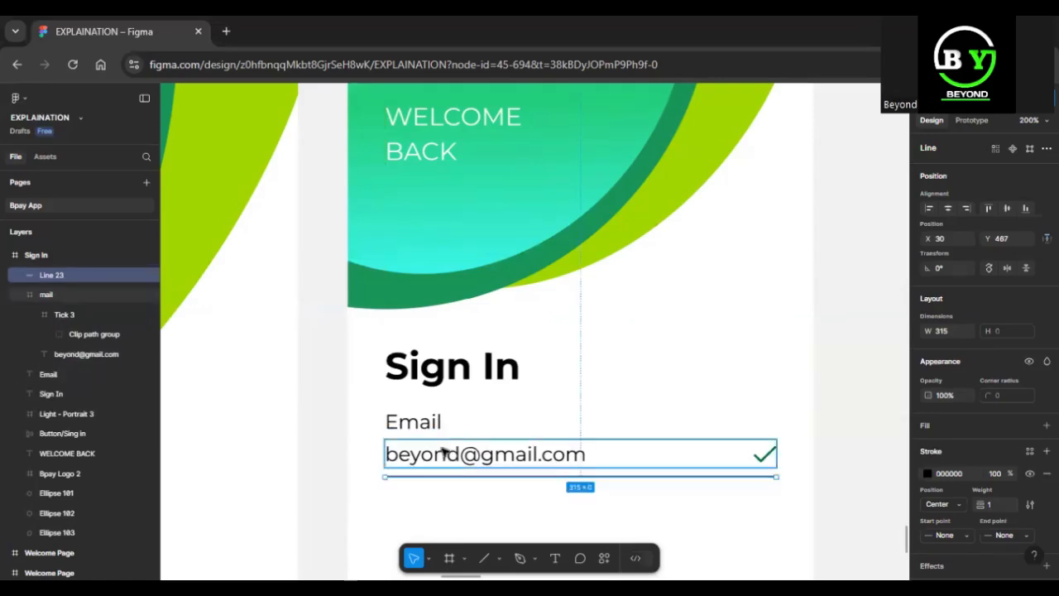
click(435, 440)
key(alt)
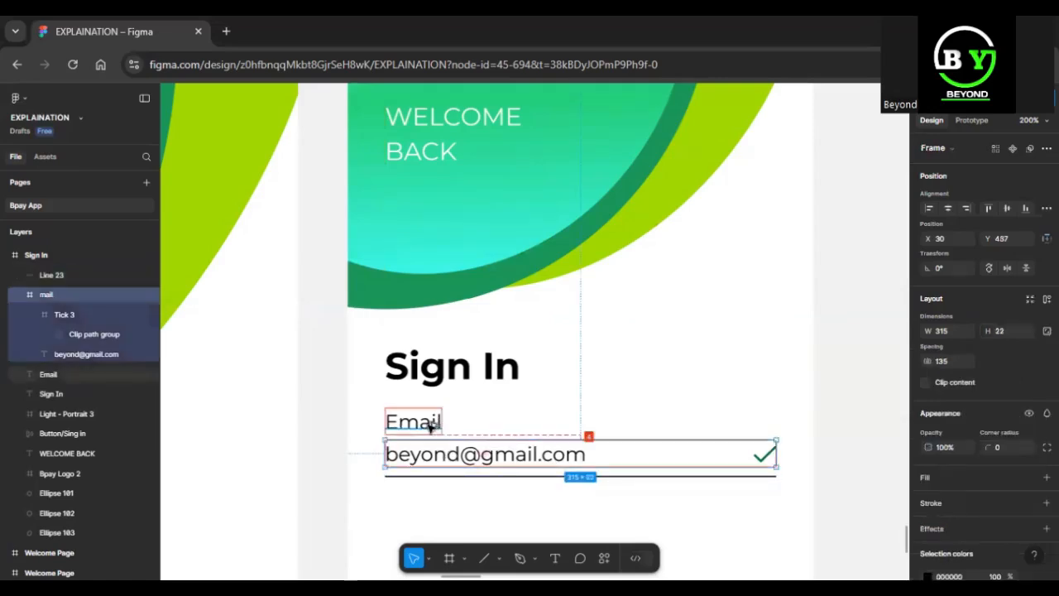
key(Up)
key(Up)
key(Down)
key(Down)
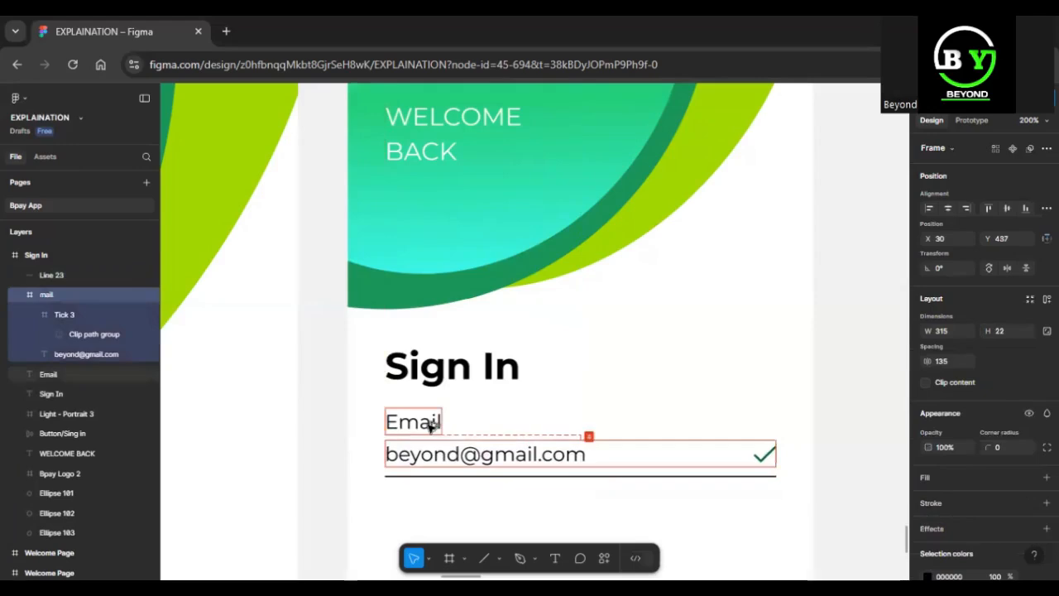
Nudge the Email label up to Y 403, leaving a gap of 12 above the mail frame.
click(430, 426)
key(alt)
key(Up)
key(Up)
key(Up)
key(Up)
key(Up)
key(Up)
key(Up)
key(Up)
key(Up)
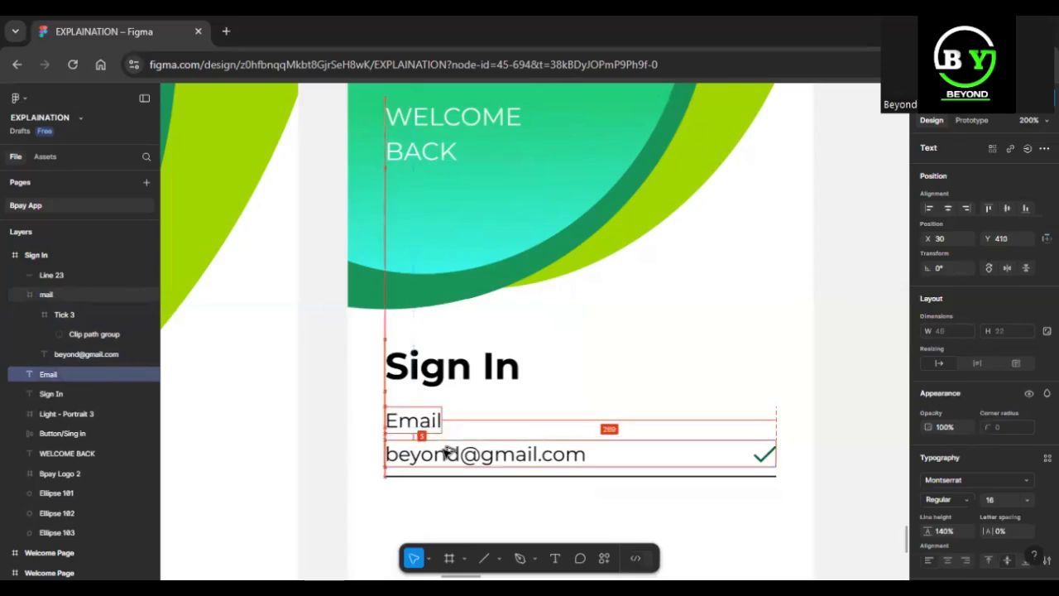
key(Down)
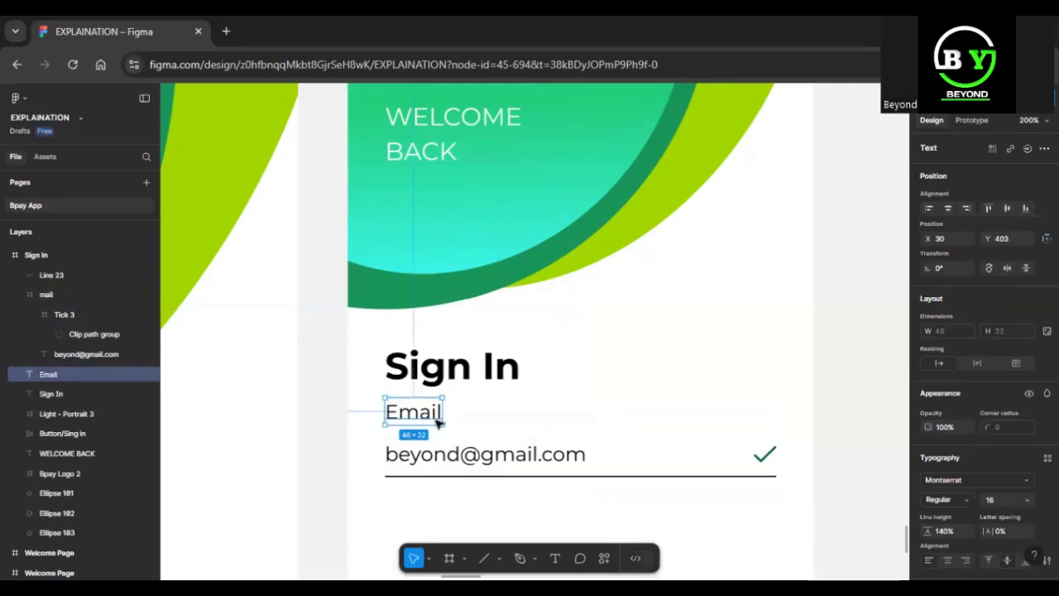
Group the Email label, the mail frame and the underline together.
shift+click(499, 463)
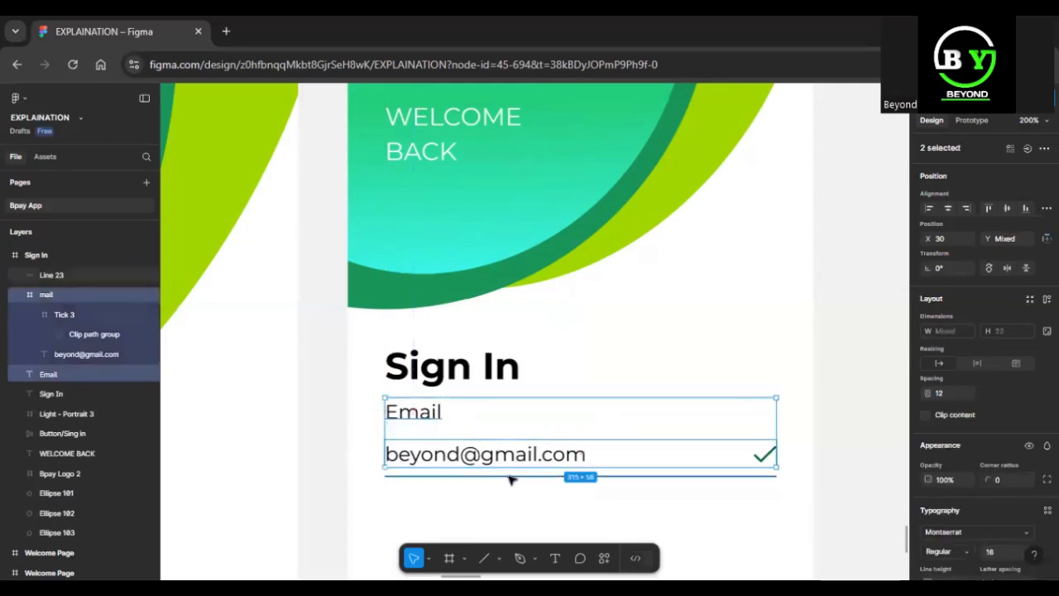
shift+click(507, 476)
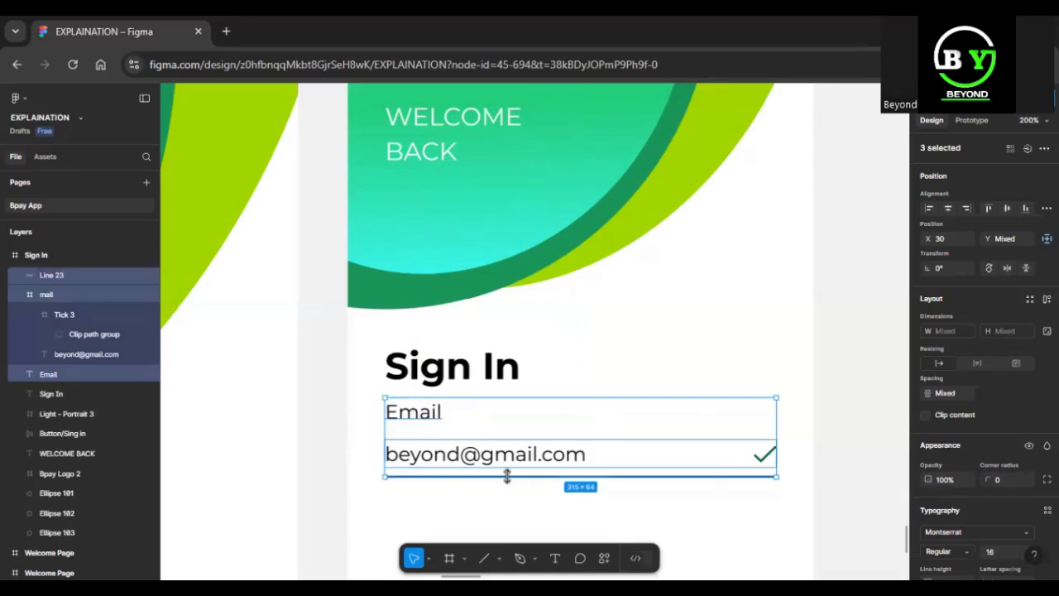
key(ctrl+g)
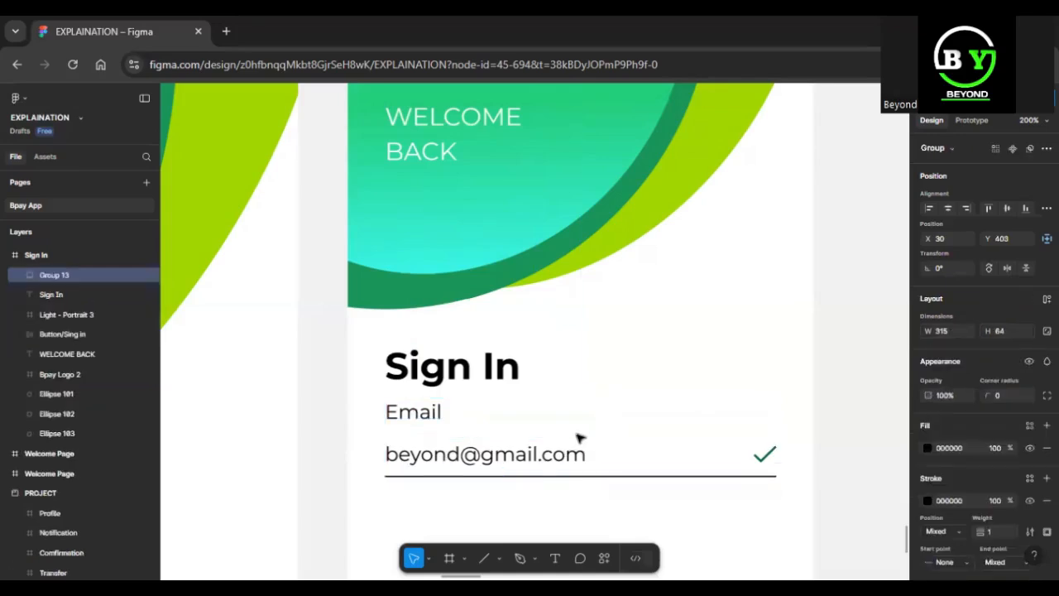
Set the fill opacity of the Email label's text to 50%.
double_click(419, 420)
double_click(419, 417)
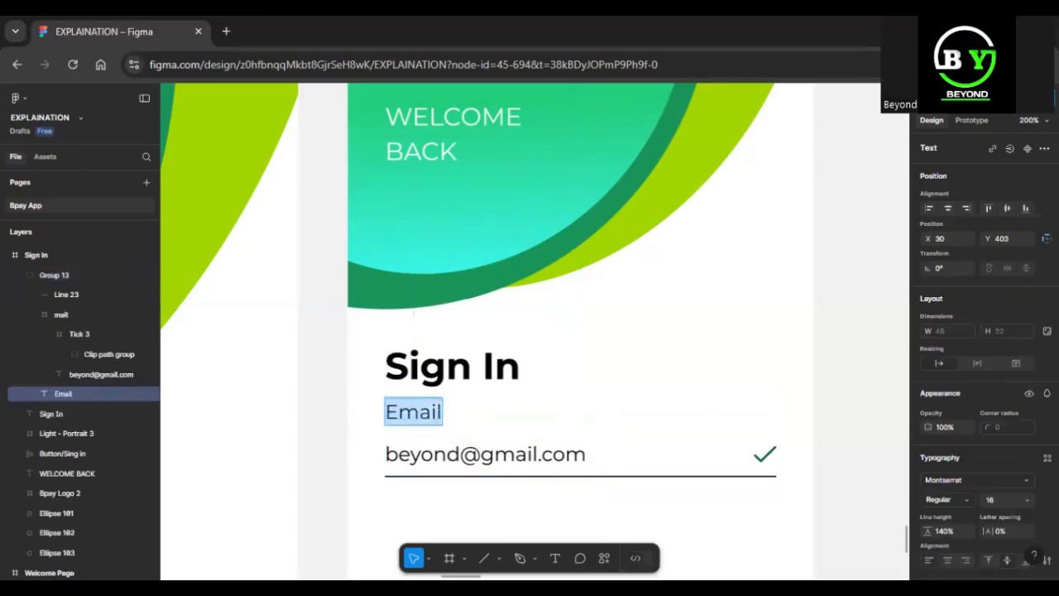
scroll(1002, 439, down, 3)
scroll(1002, 439, up, 2)
scroll(1002, 431, down, 3)
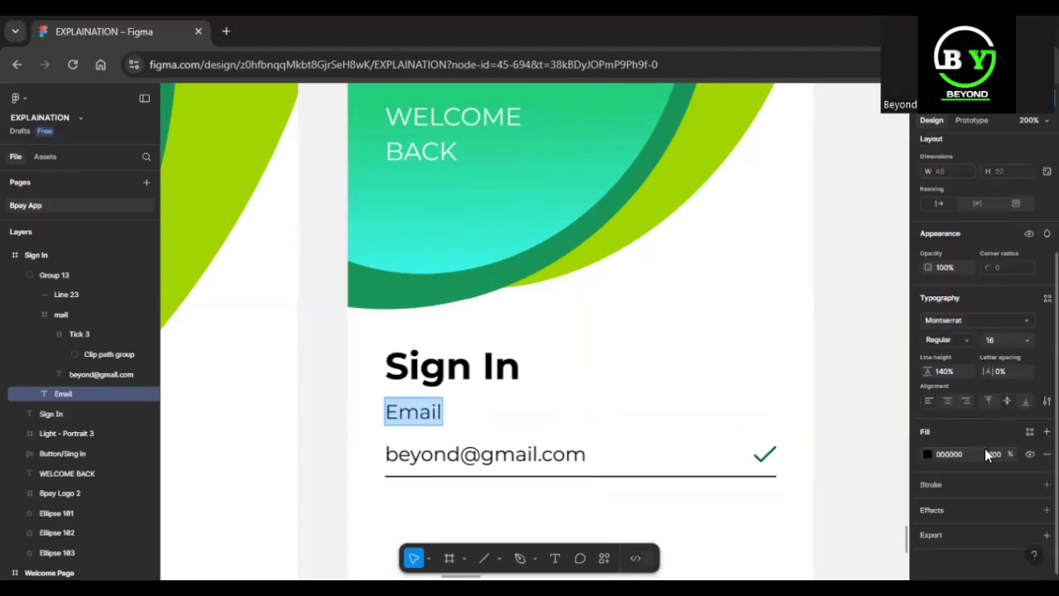
click(994, 454)
key(Return)
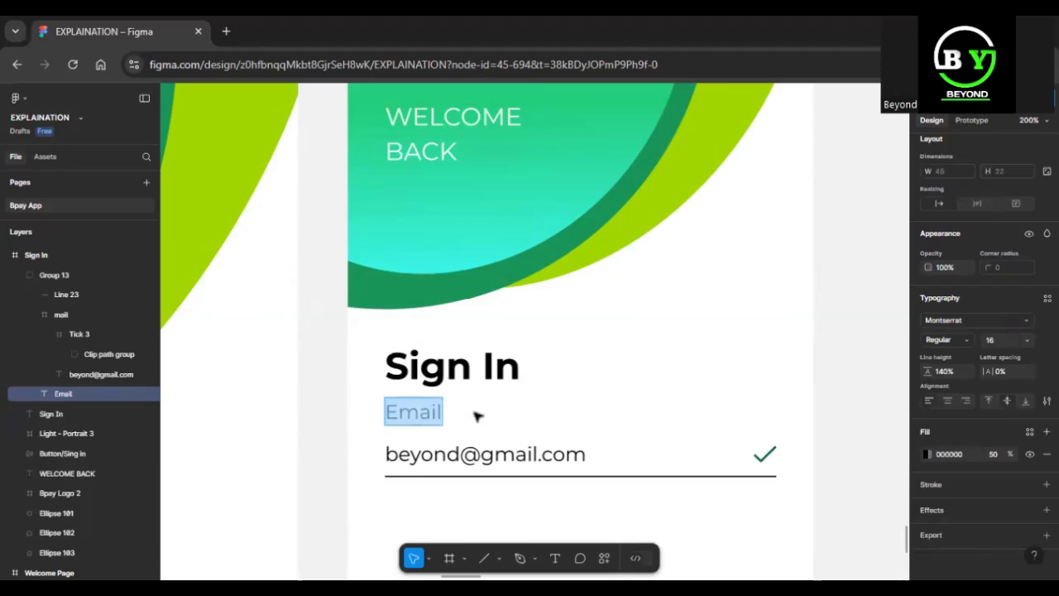
key(Escape)
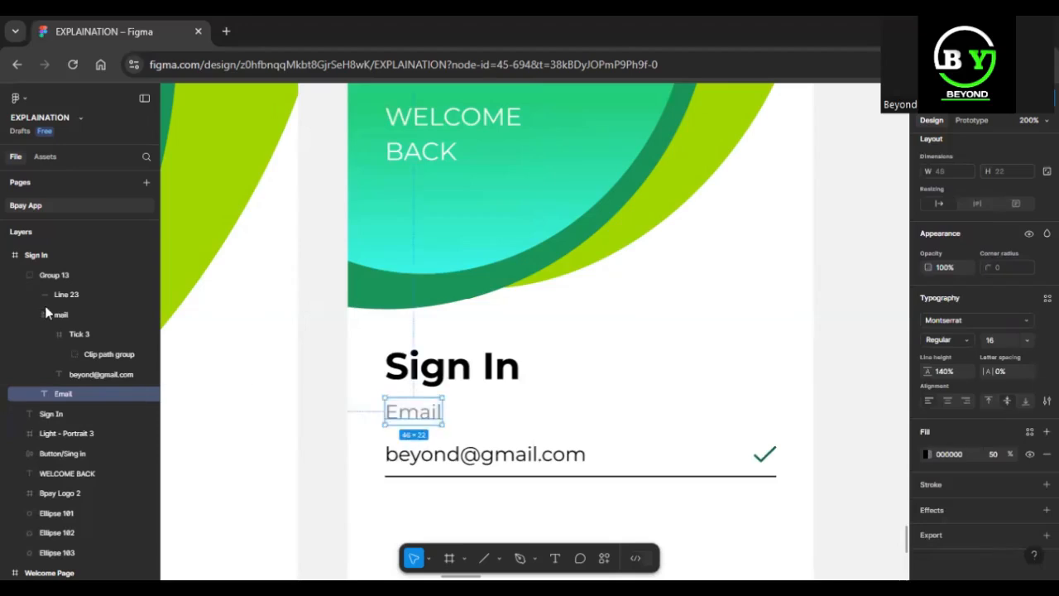
Rename the group holding the label, mail frame and underline as Email.
click(84, 276)
text(Email)
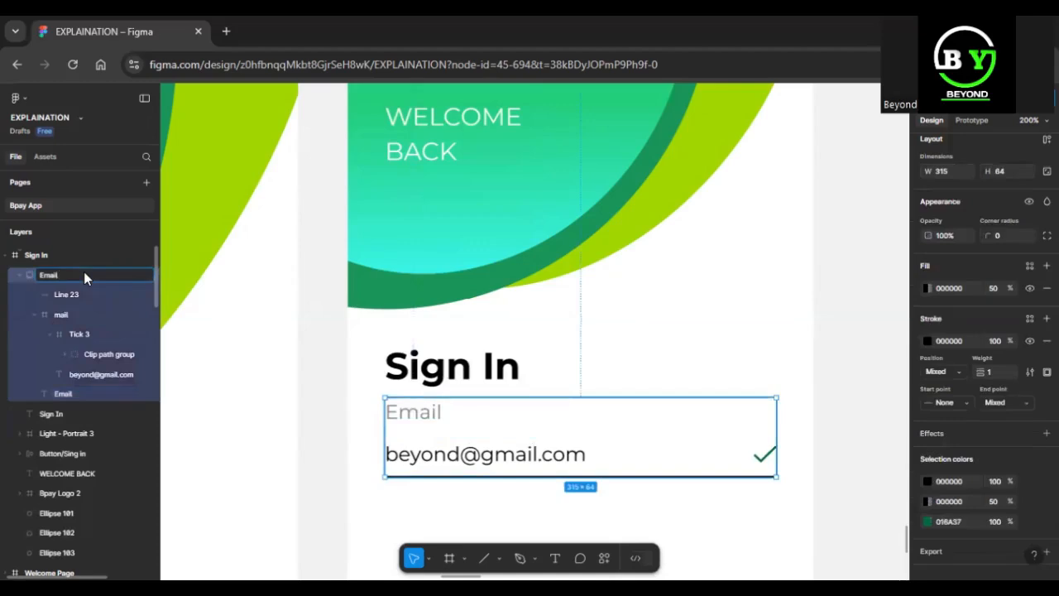
key(Return)
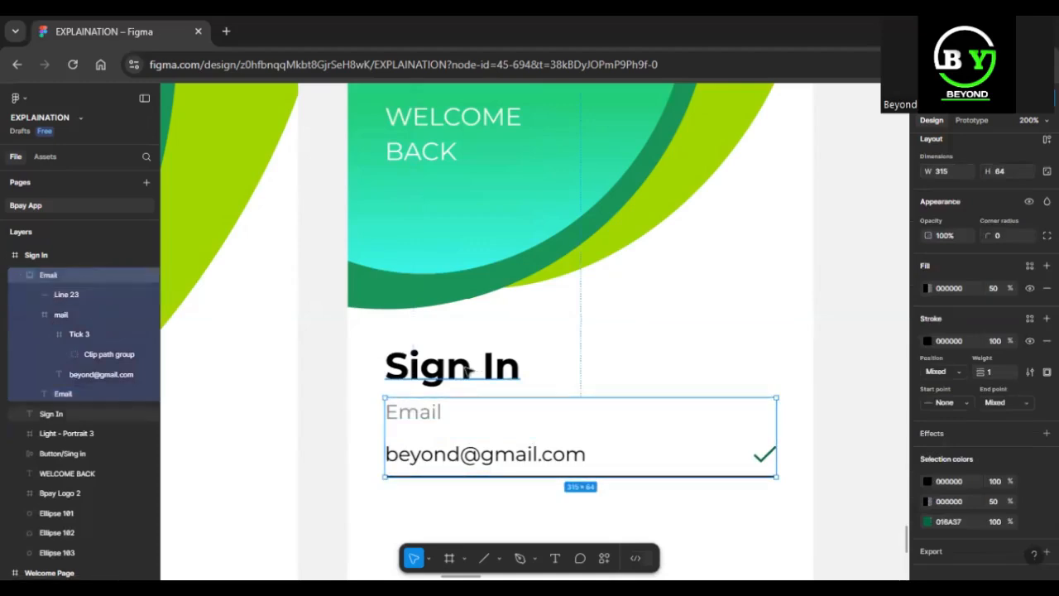
Nudge the Email group down to widen its gap below the Sign In heading.
key(alt)
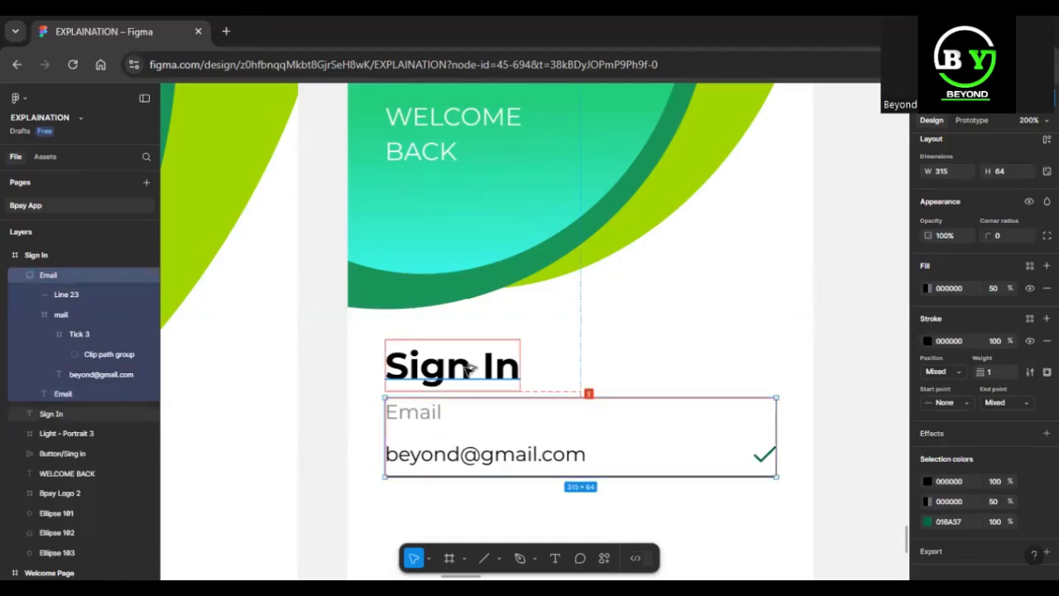
key(Down)
key(Down)
key(Down)
key(Down)
key(Down)
key(Down)
key(Down)
key(Down)
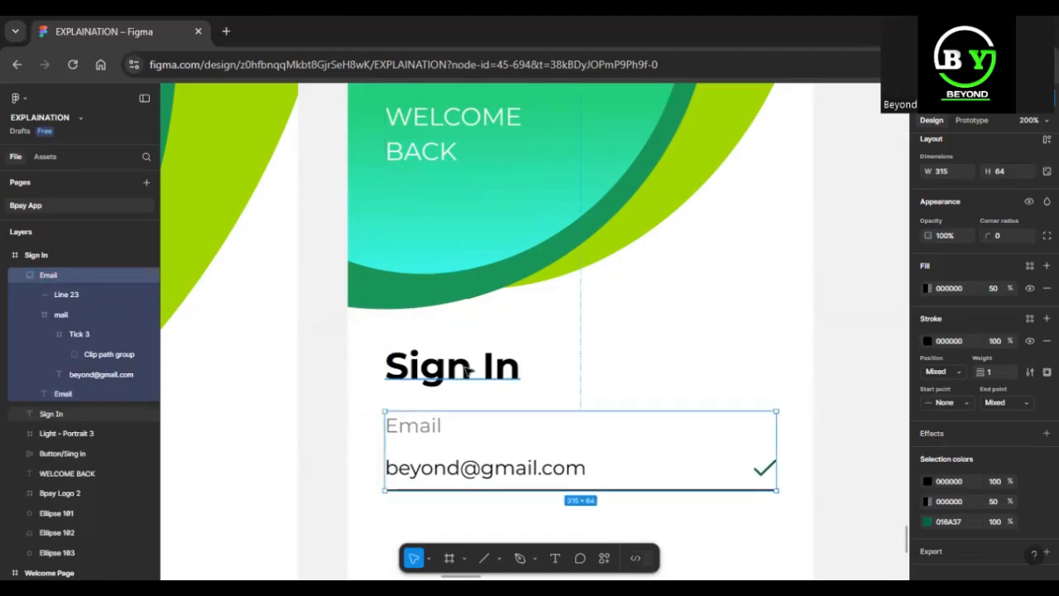
Duplicate the Email group directly below the original, above the Sign in button.
scroll(468, 371, down, 5)
scroll(467, 372, down, 1)
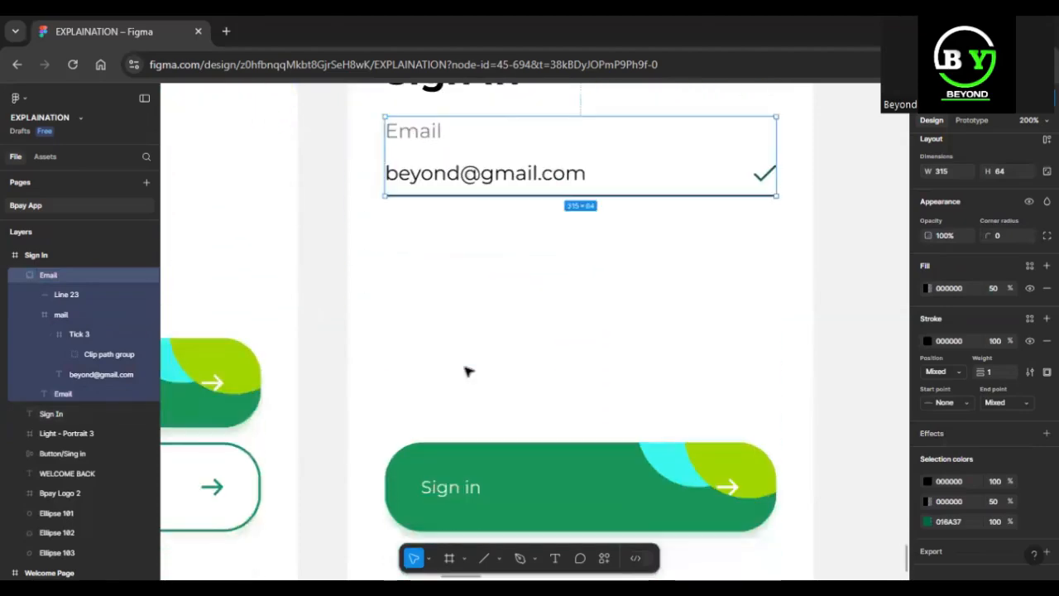
scroll(468, 371, up, 1)
drag(524, 215, 525, 314)
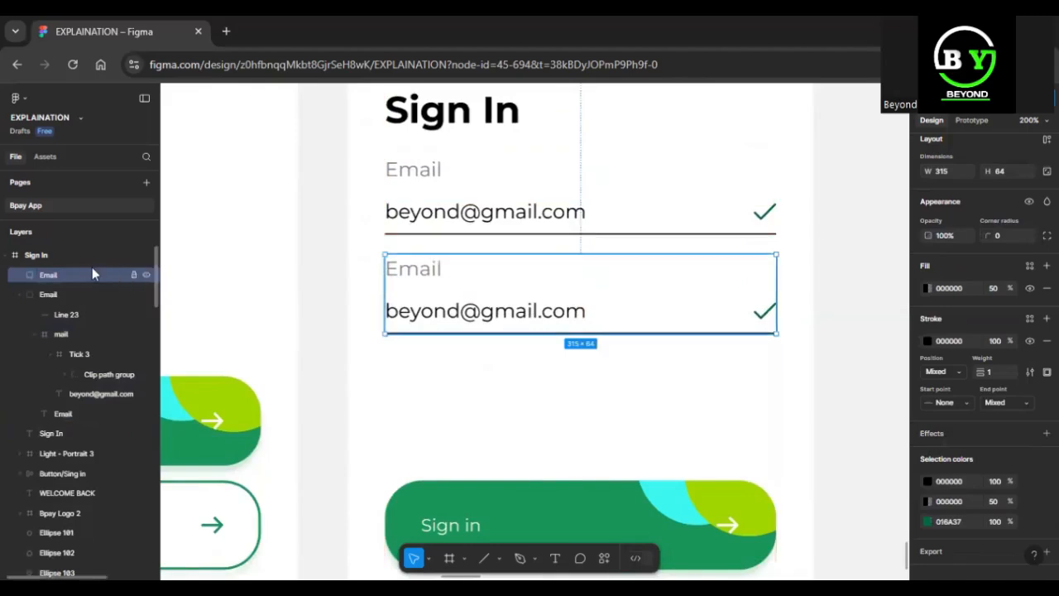
Rename the duplicated Email group as Password.
double_click(48, 275)
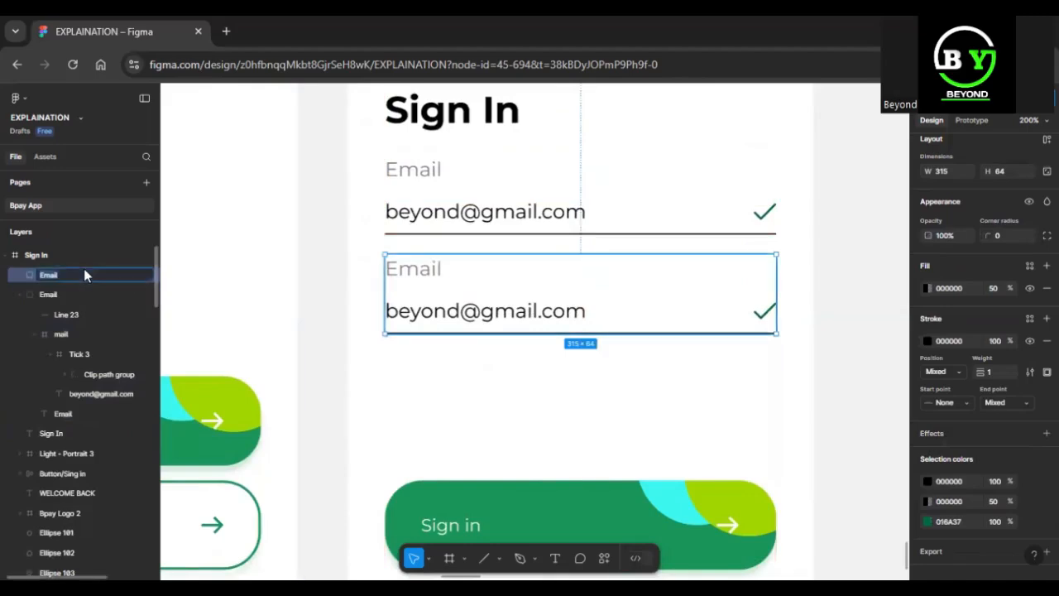
key(BackSpace)
text(Pas)
key(Return)
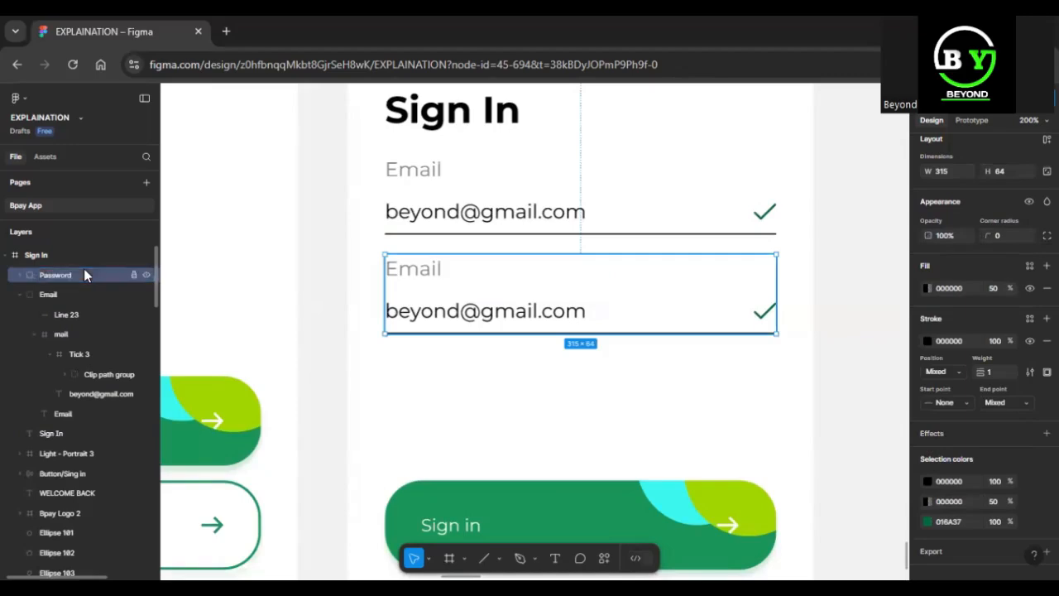
Change the label text in the duplicated field group from Email to Password.
double_click(411, 276)
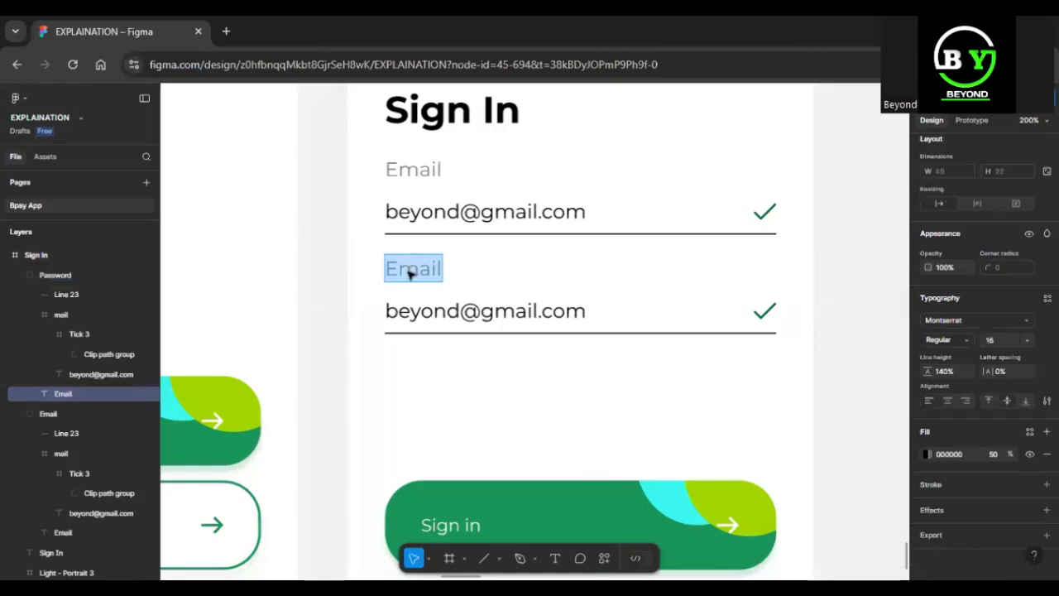
text(Pasword)
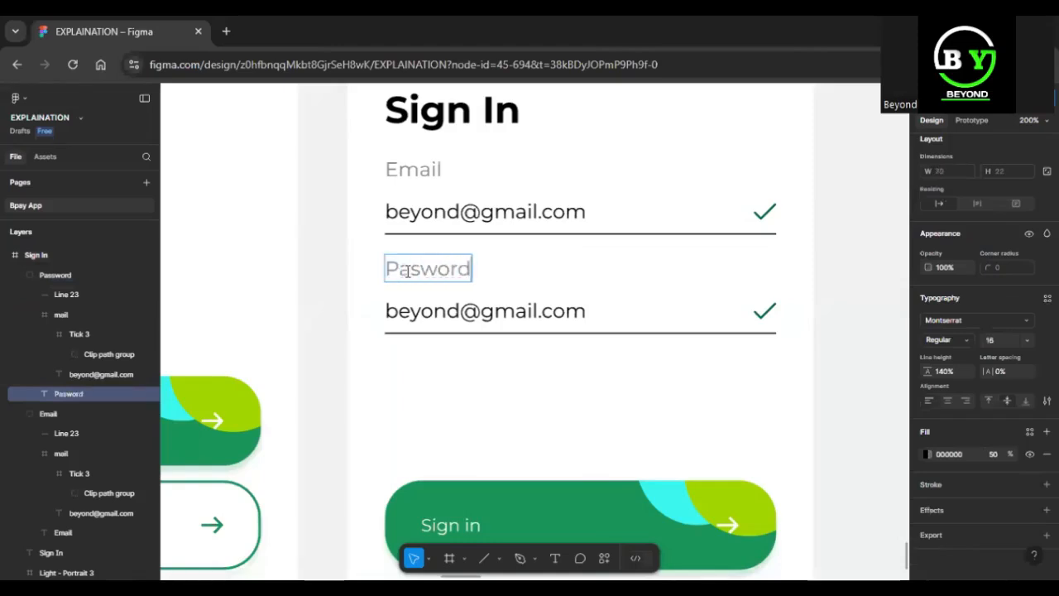
click(408, 271)
text(s)
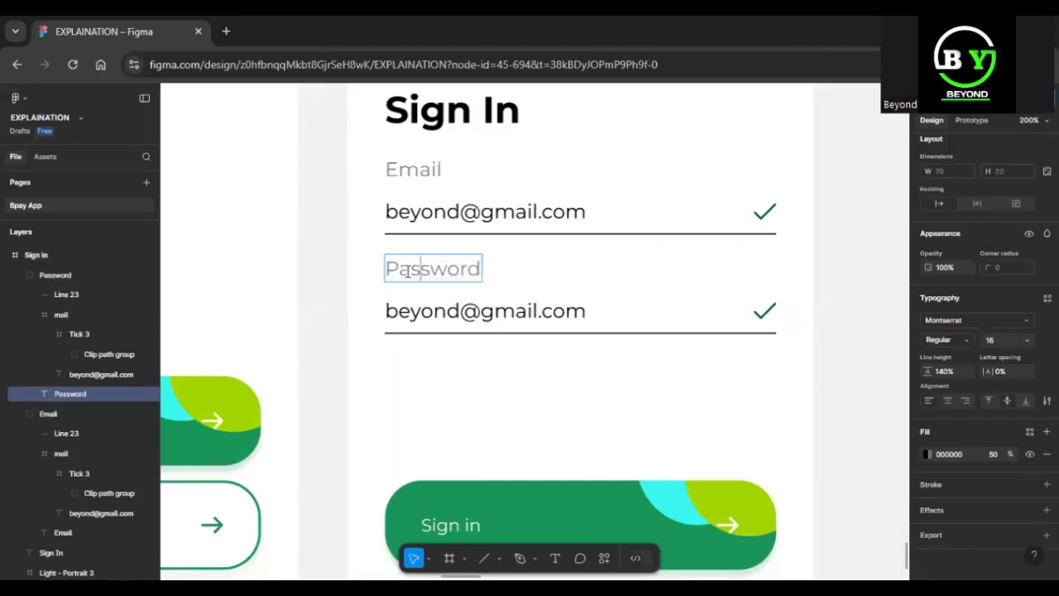
Replace the email address text in the Password group with eight dots and set their font weight to Black.
double_click(490, 311)
key(ctrl+a)
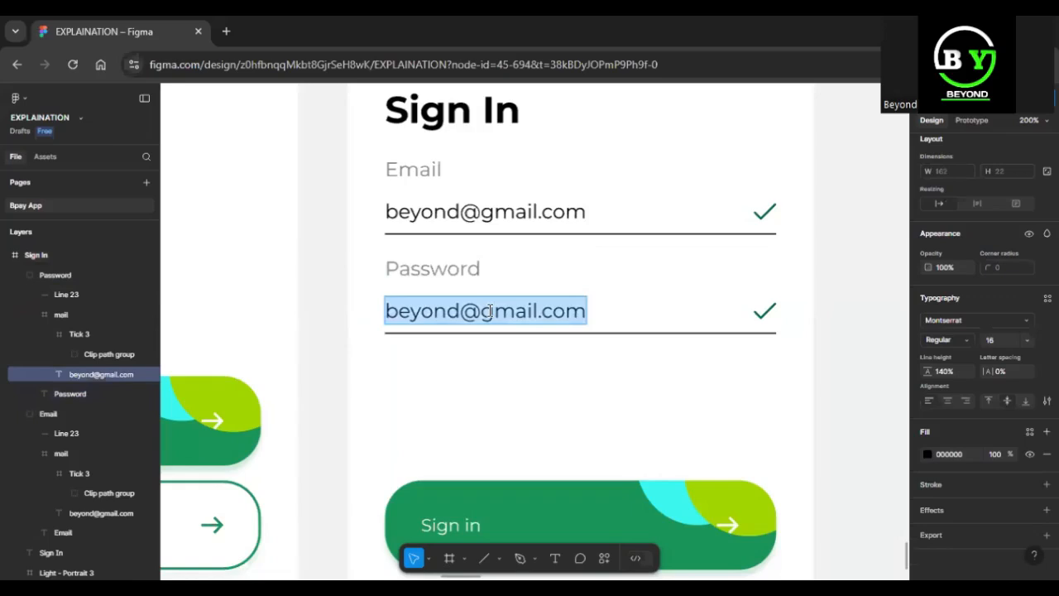
text(........)
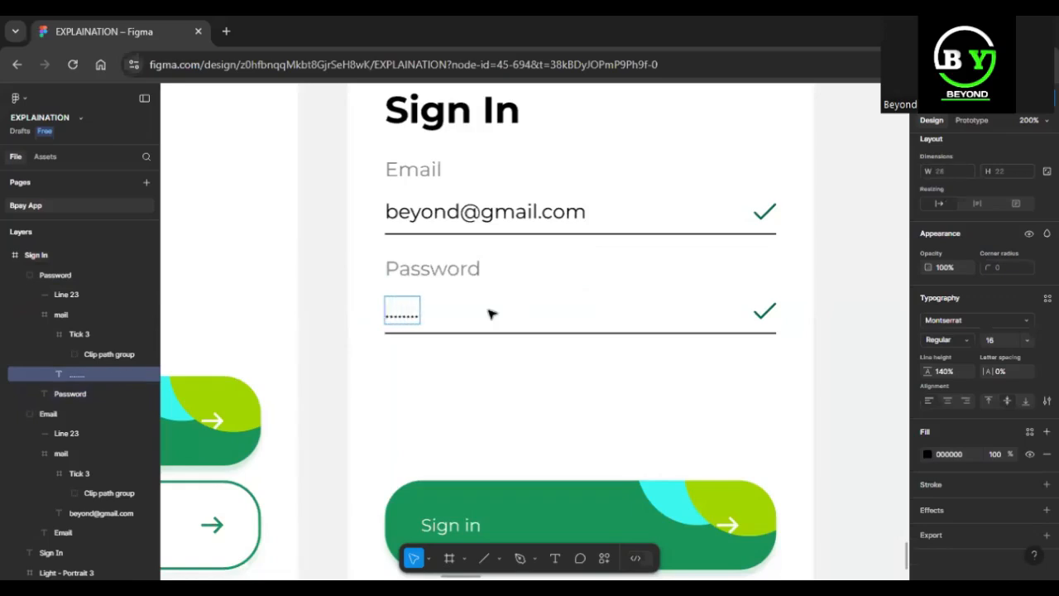
key(ctrl+a)
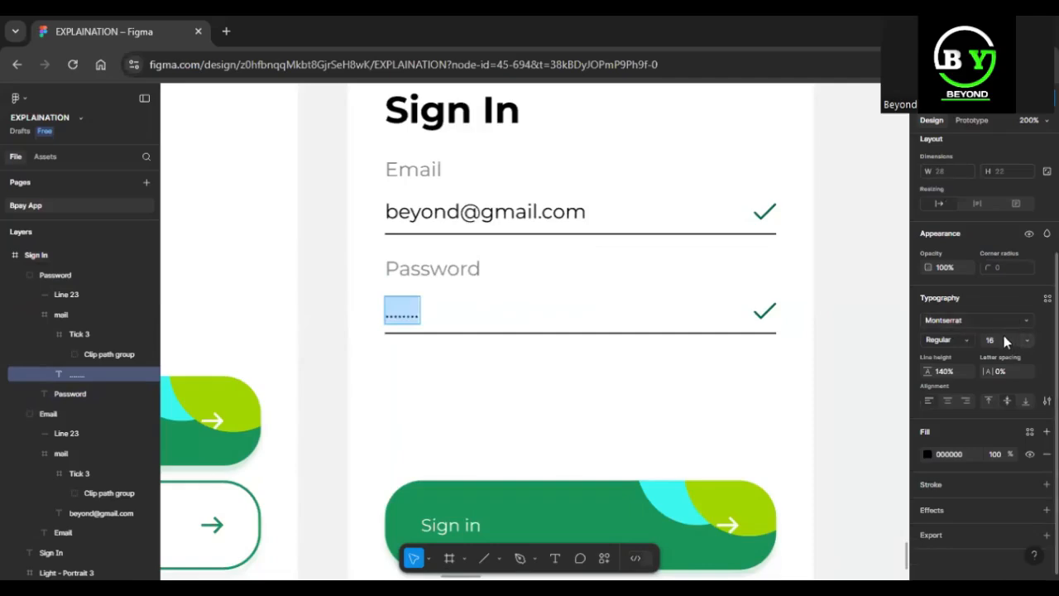
click(967, 340)
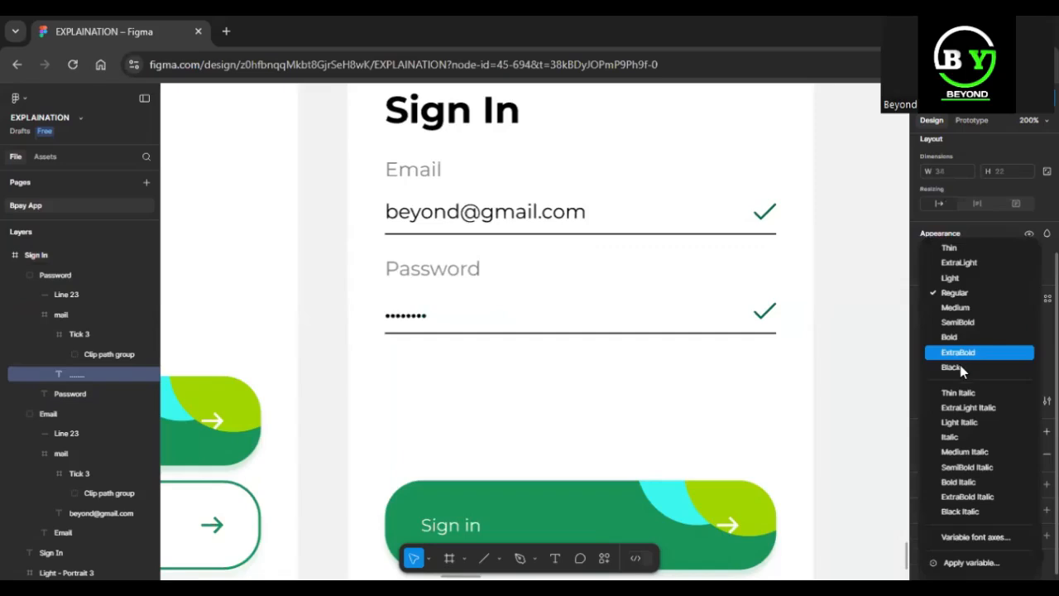
click(982, 369)
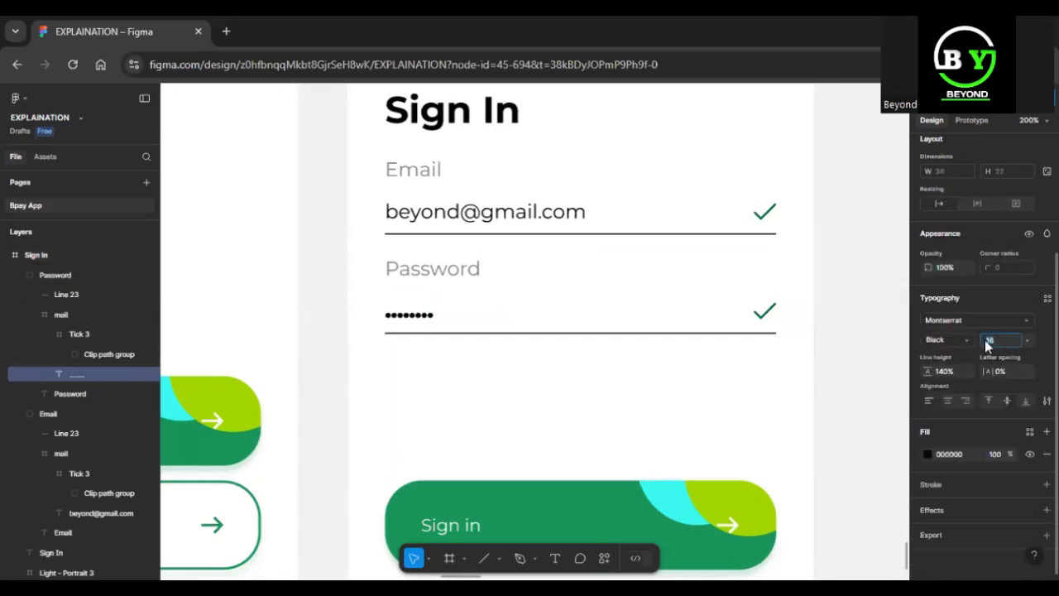
click(995, 340)
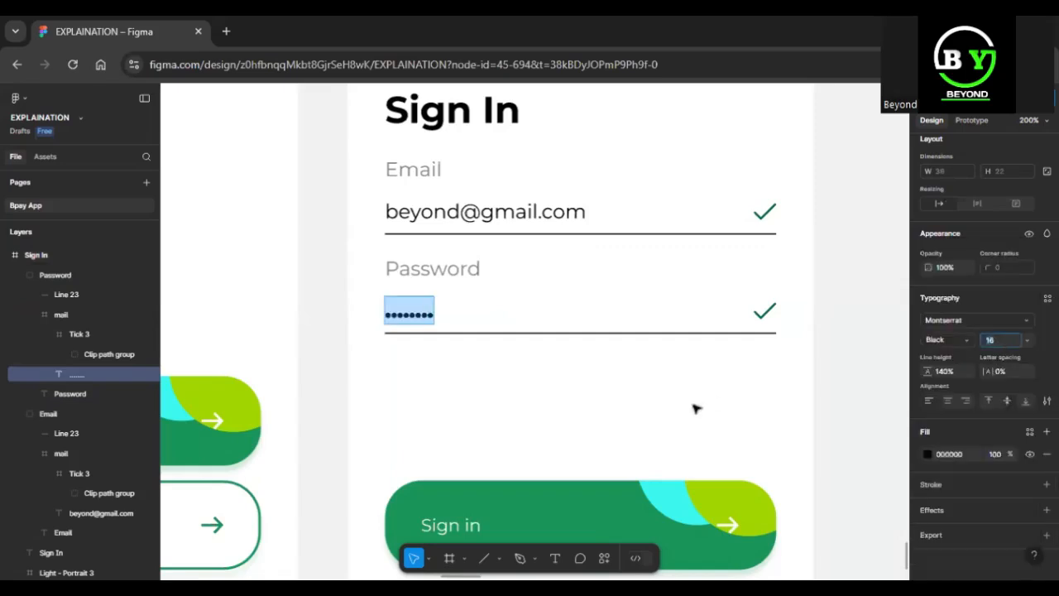
click(766, 314)
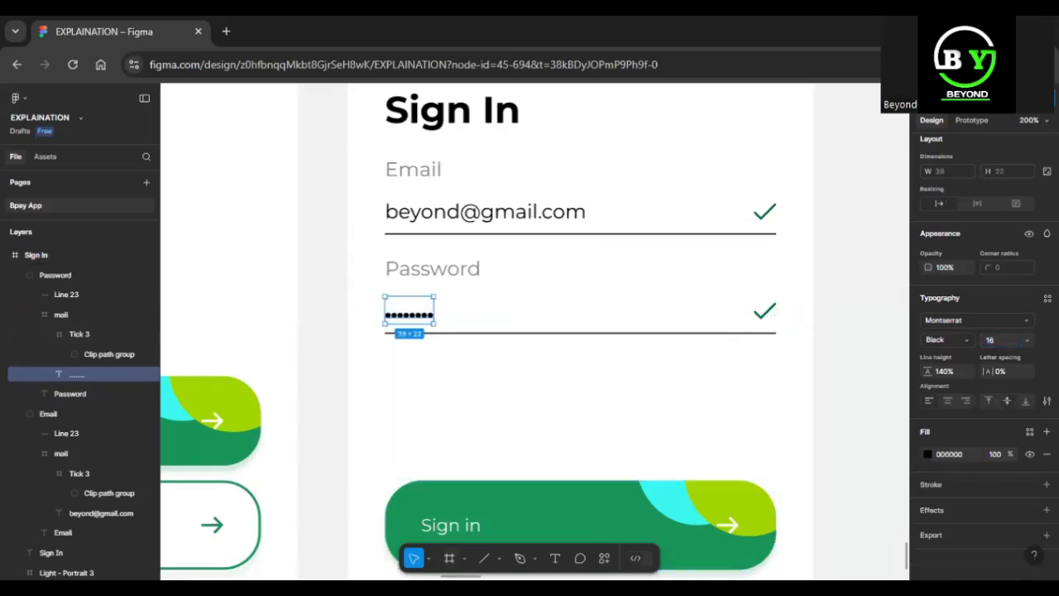
Import the Eye SVG from the Bpay icons folder and place it below the Password underline.
click(499, 558)
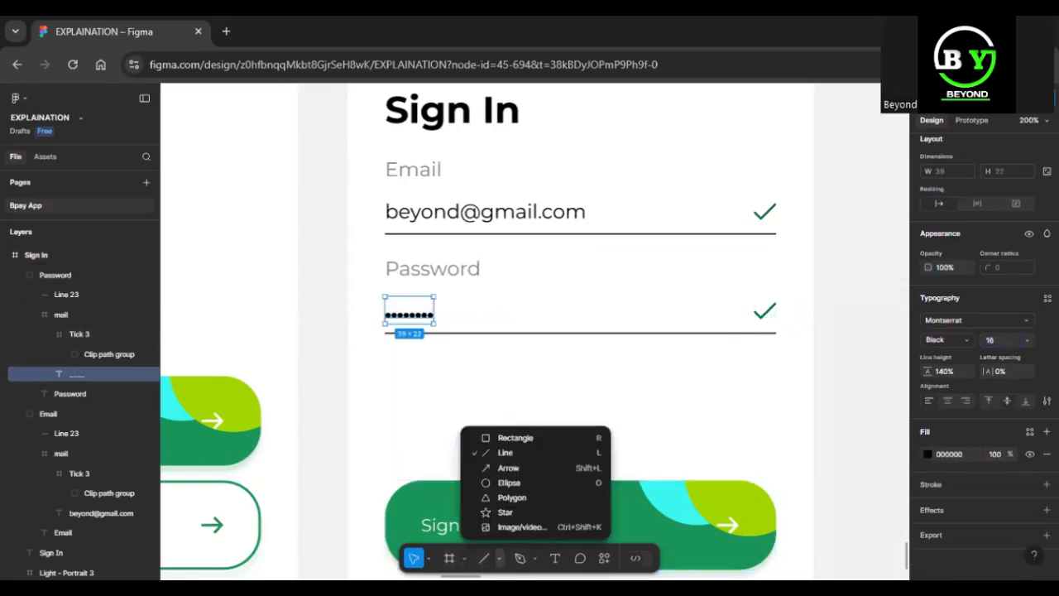
click(551, 527)
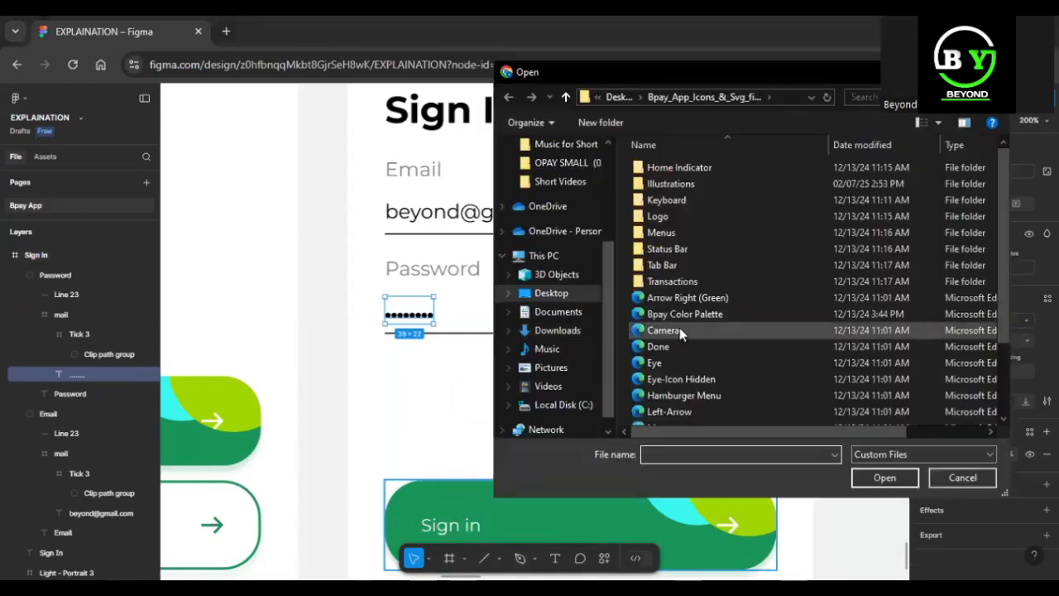
click(669, 361)
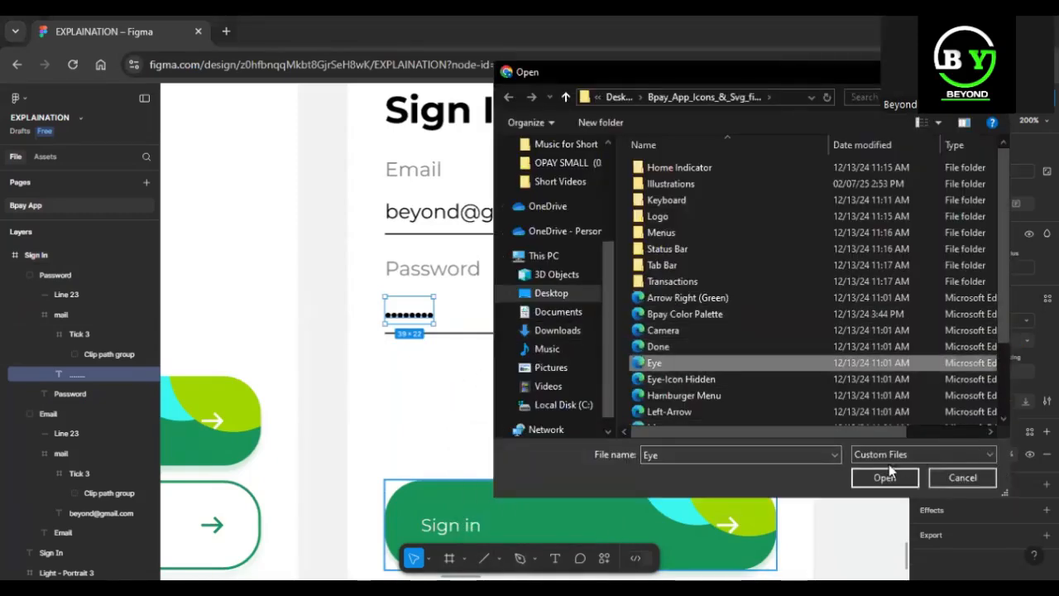
click(885, 478)
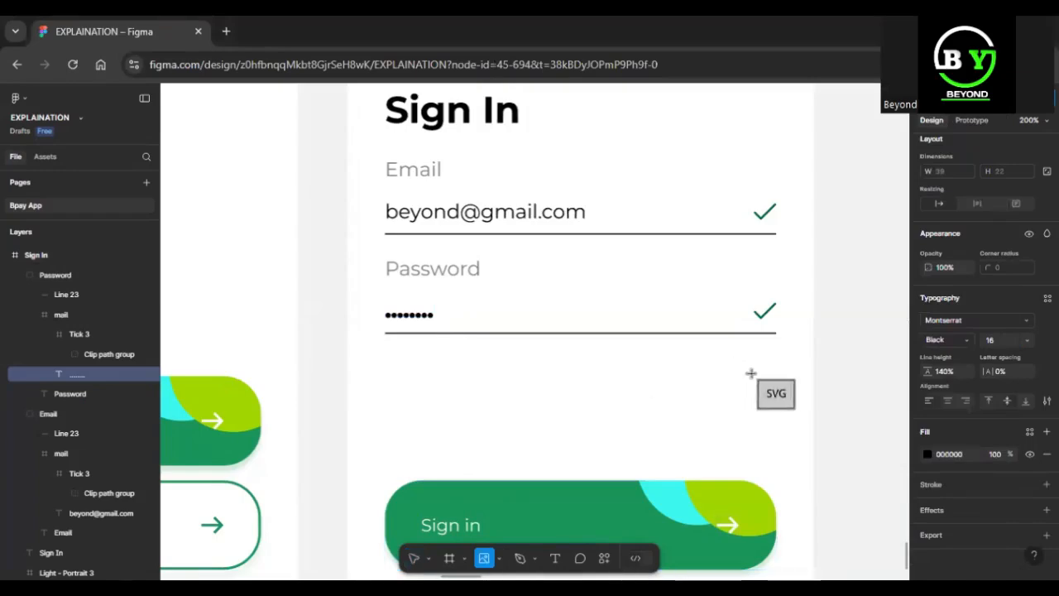
click(755, 379)
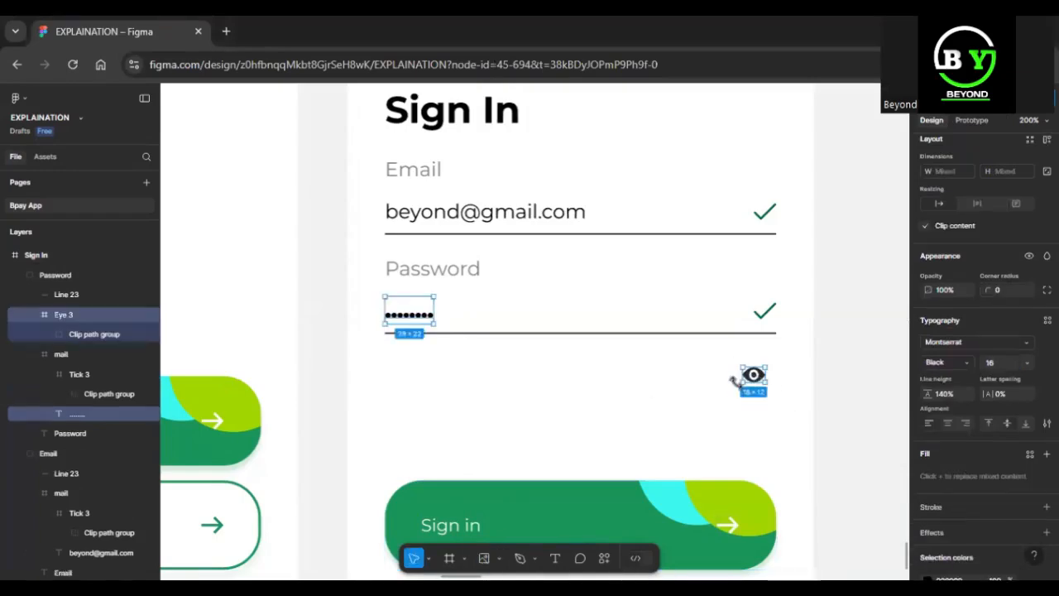
Cut the eye icon and paste it to replace the tick frame in the Password group.
click(89, 319)
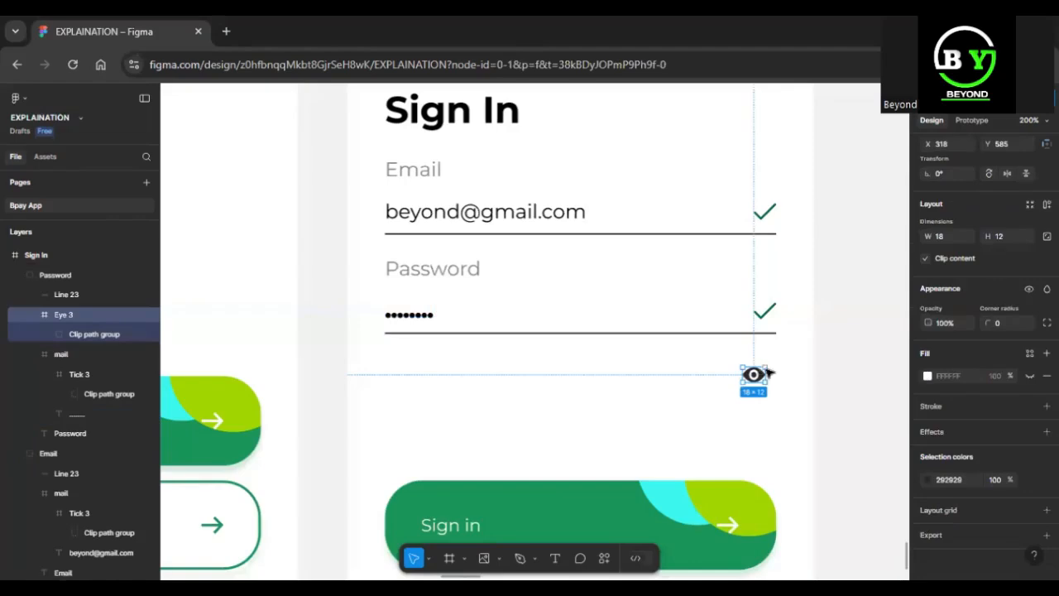
key(Delete)
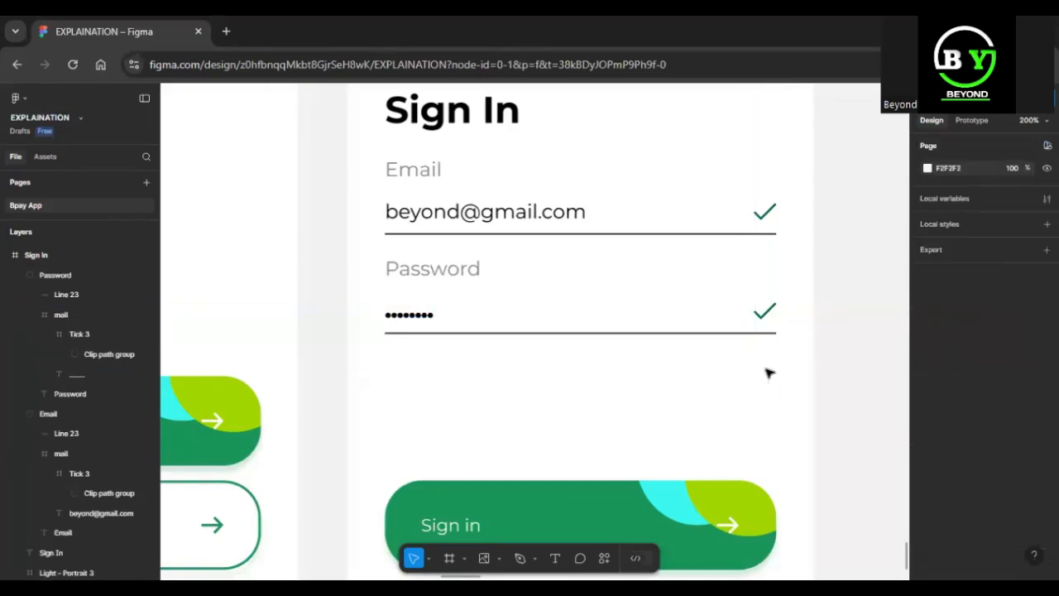
ctrl+click(770, 318)
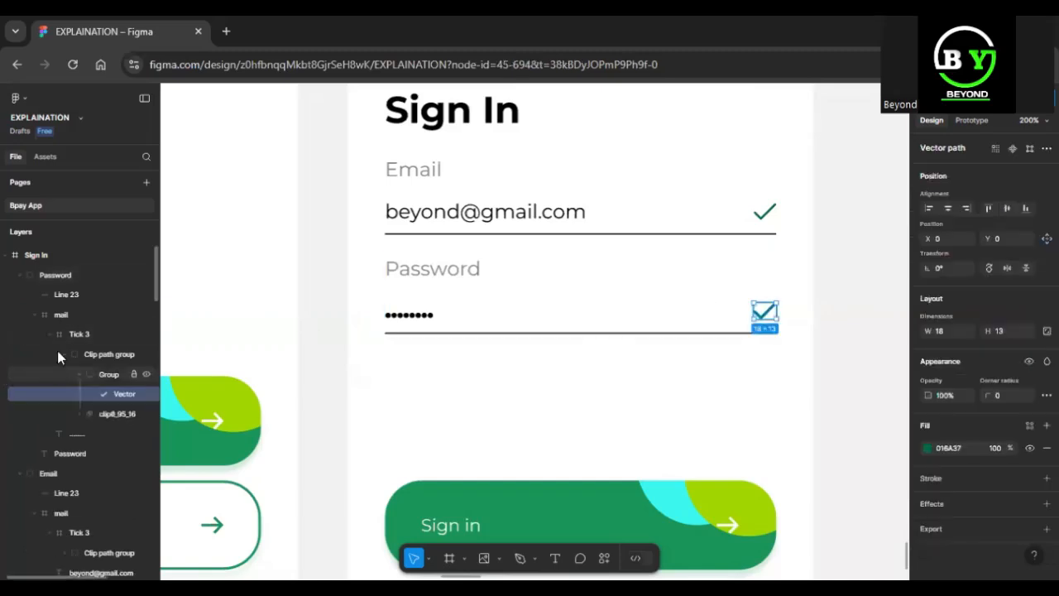
click(93, 334)
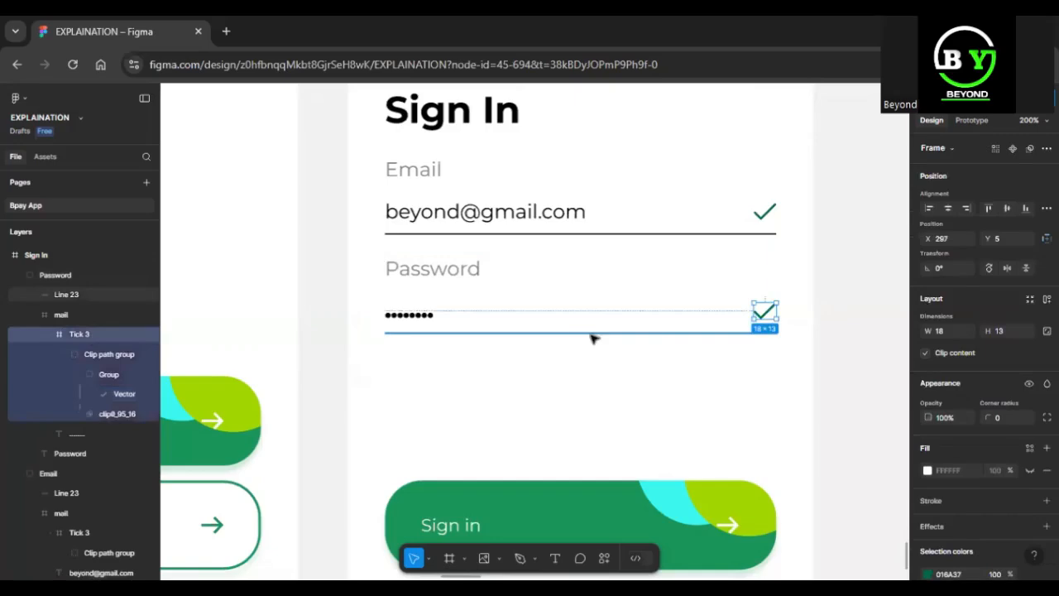
right_click(762, 313)
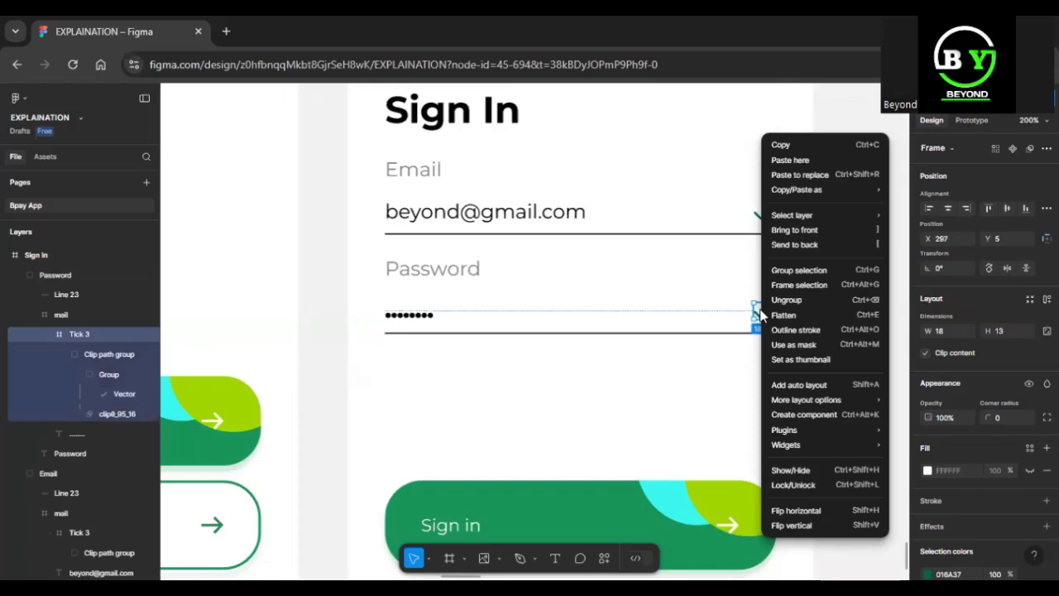
click(825, 175)
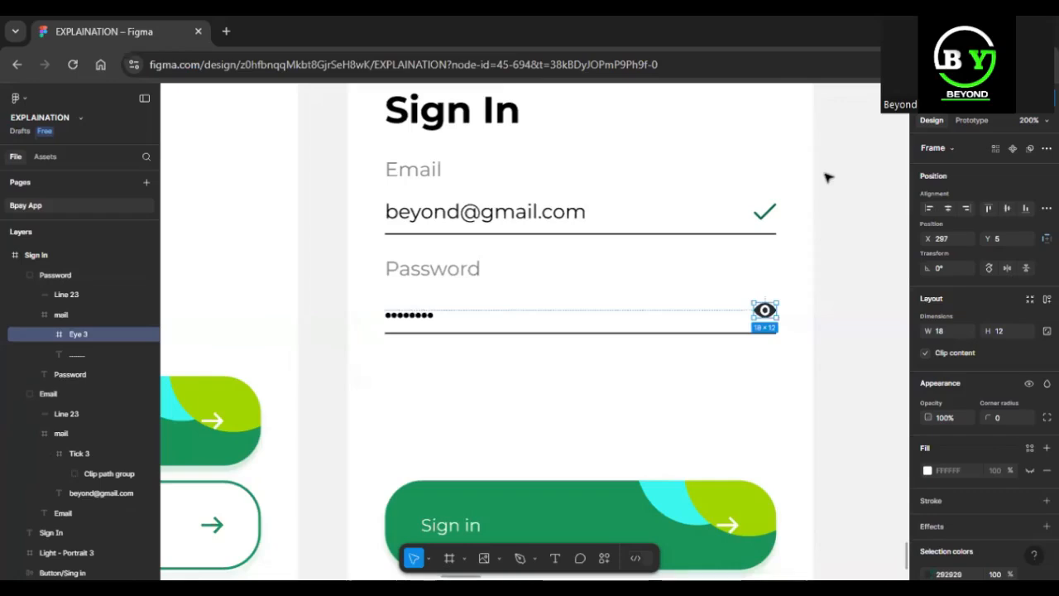
click(672, 376)
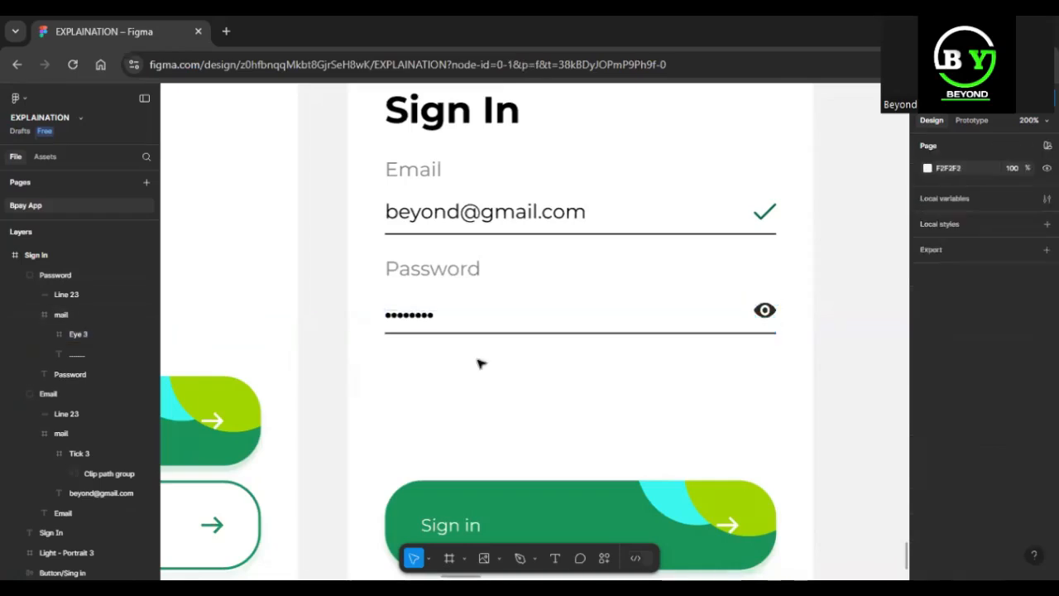
Add the text "Forget Password?" just below the Password underline, near the field's left edge.
key(t)
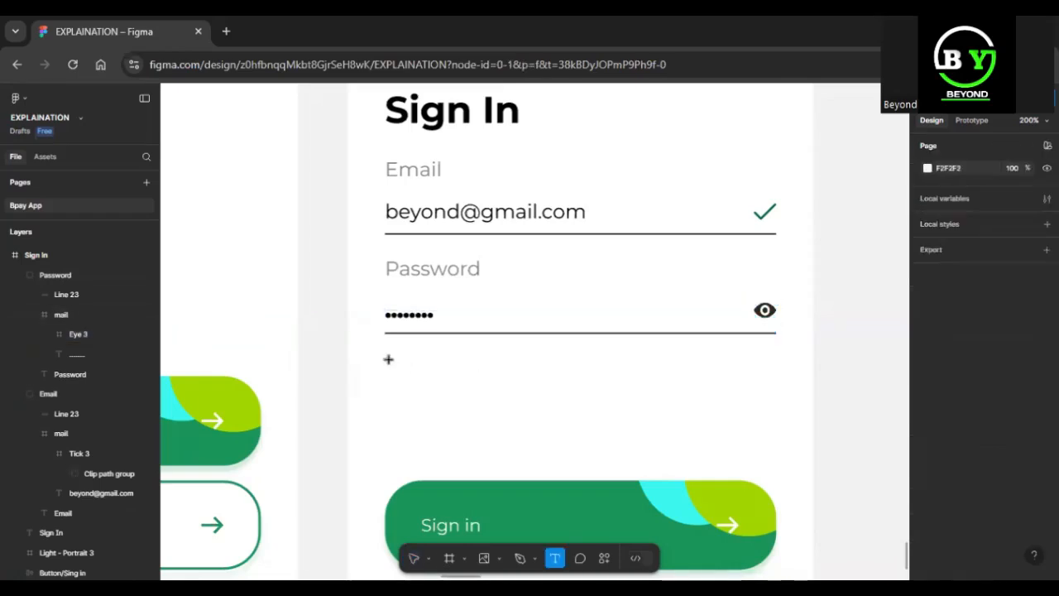
click(390, 361)
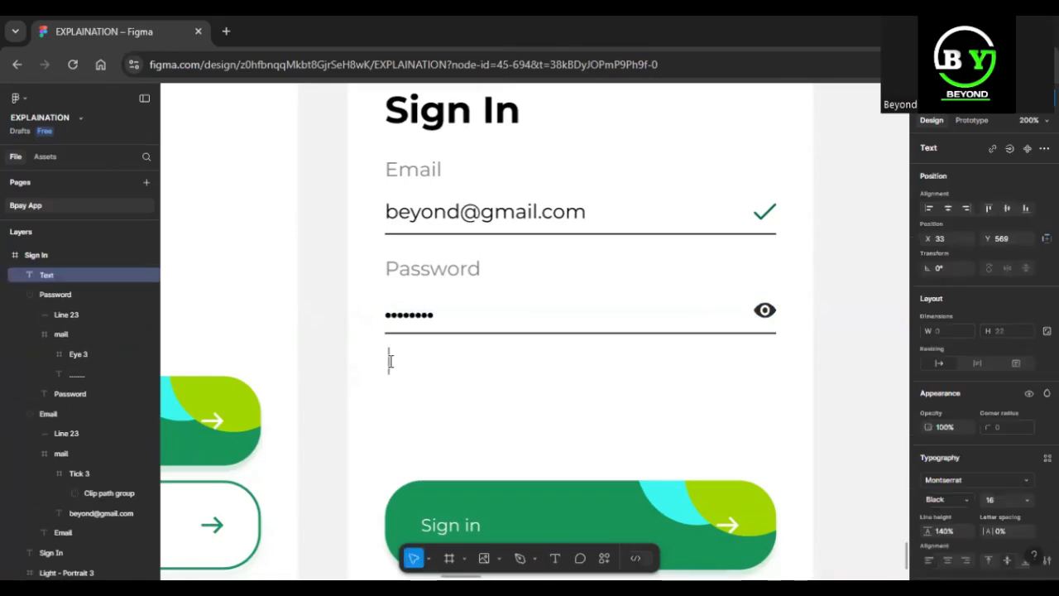
text(Forget P)
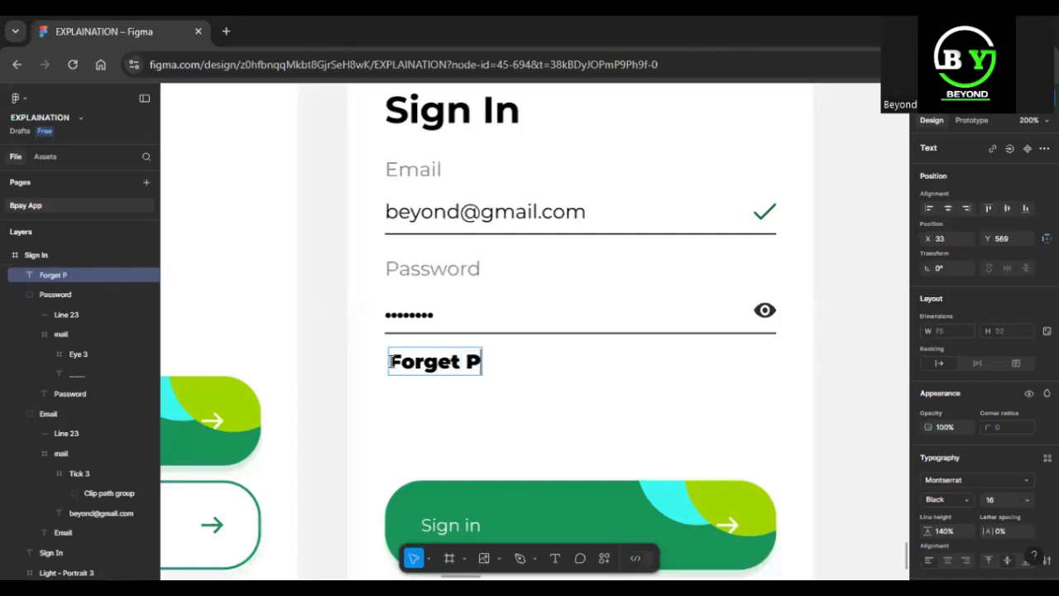
text(assword)
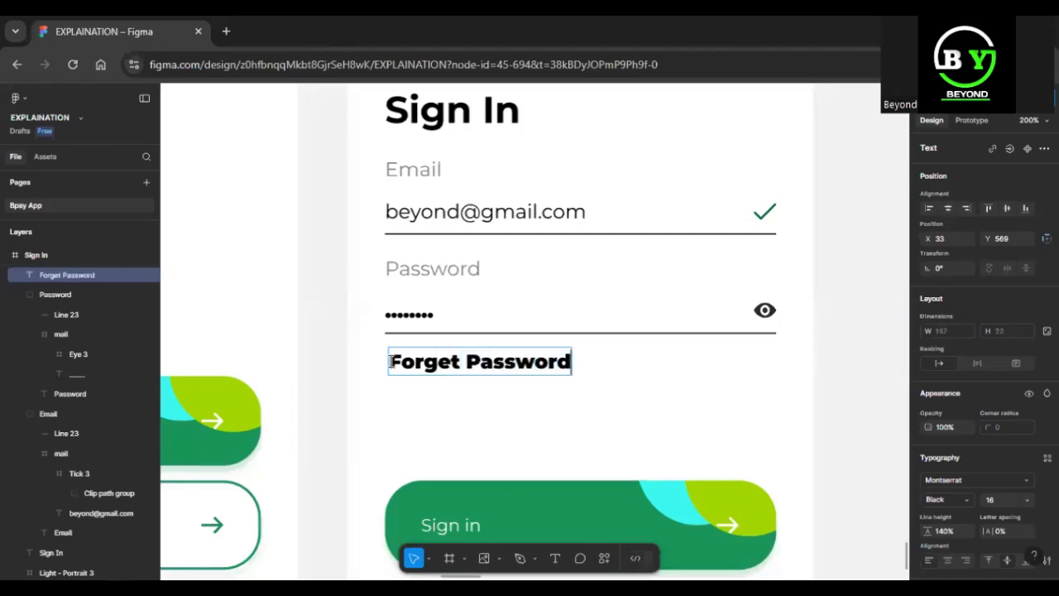
key(ctrl+k)
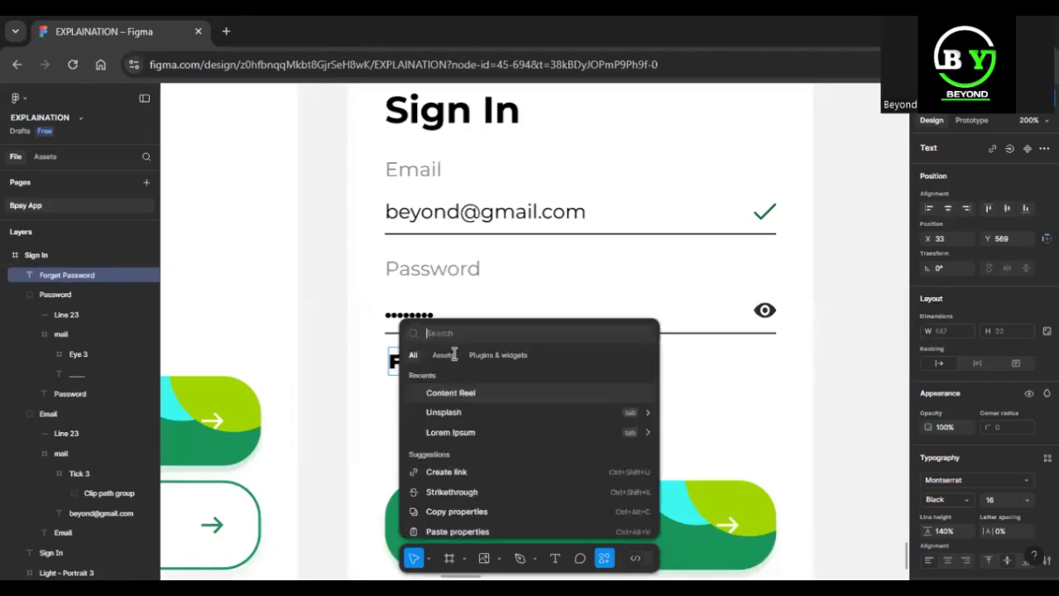
key(Escape)
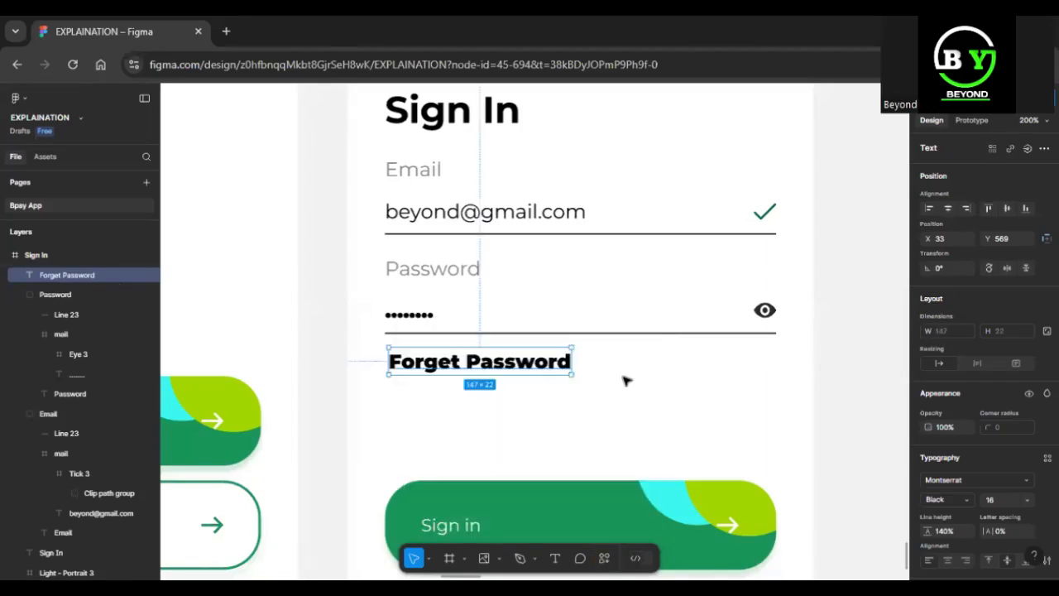
double_click(566, 361)
text(?)
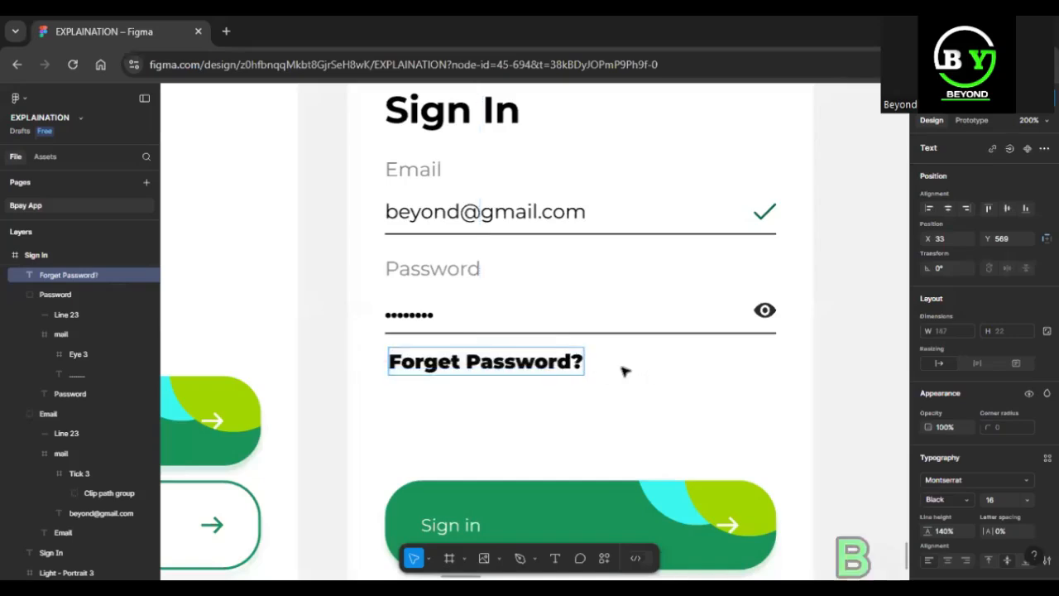
Set the font weight of the Forget Password? text to Medium.
key(ctrl+a)
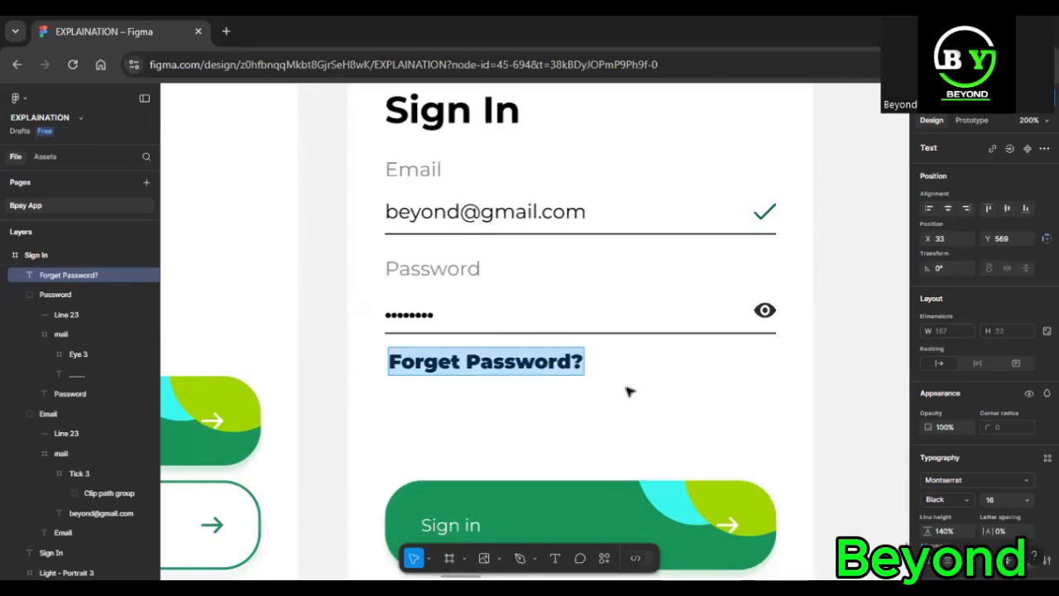
click(970, 503)
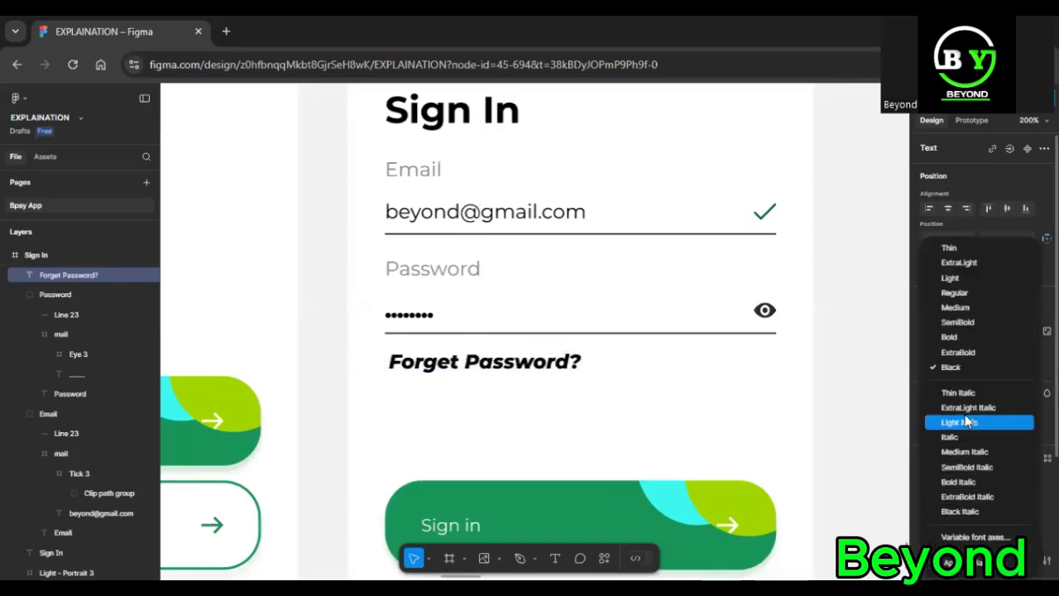
click(965, 308)
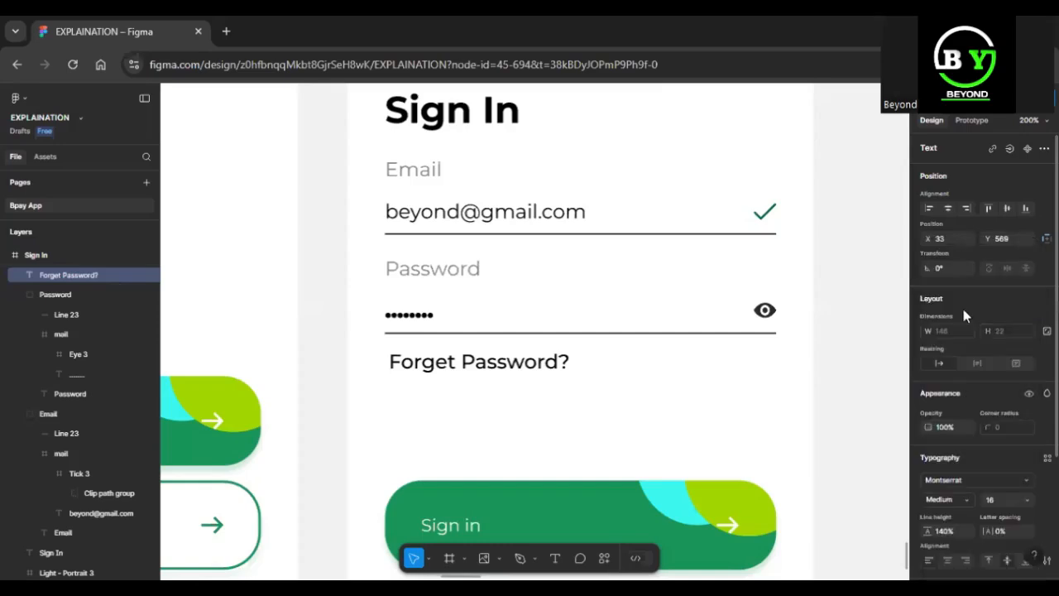
Color the Forget Password? text with the green sampled from the Sign in button.
text(i)
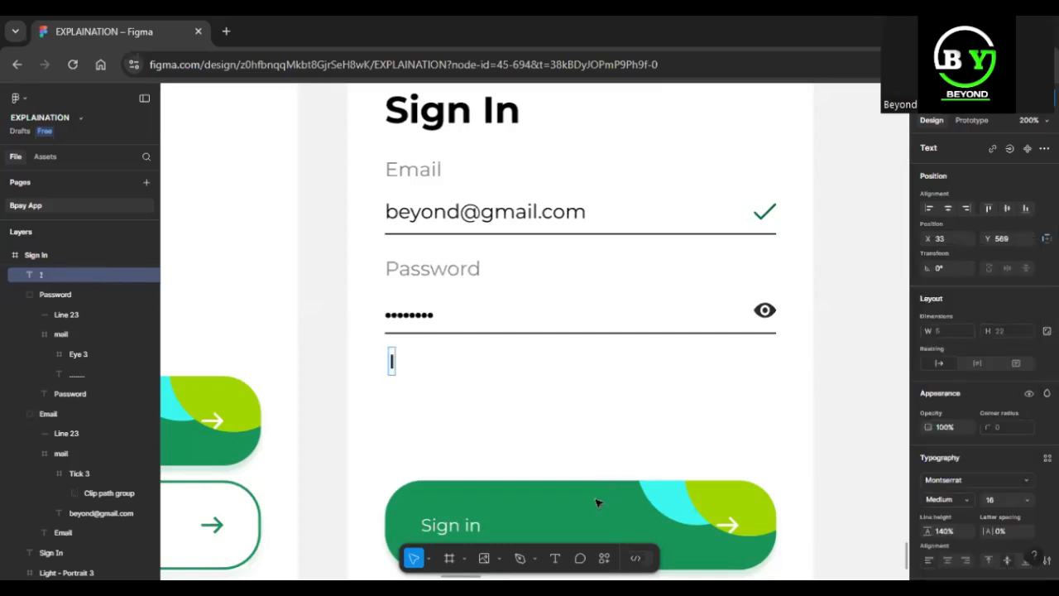
key(ctrl+z)
key(Escape)
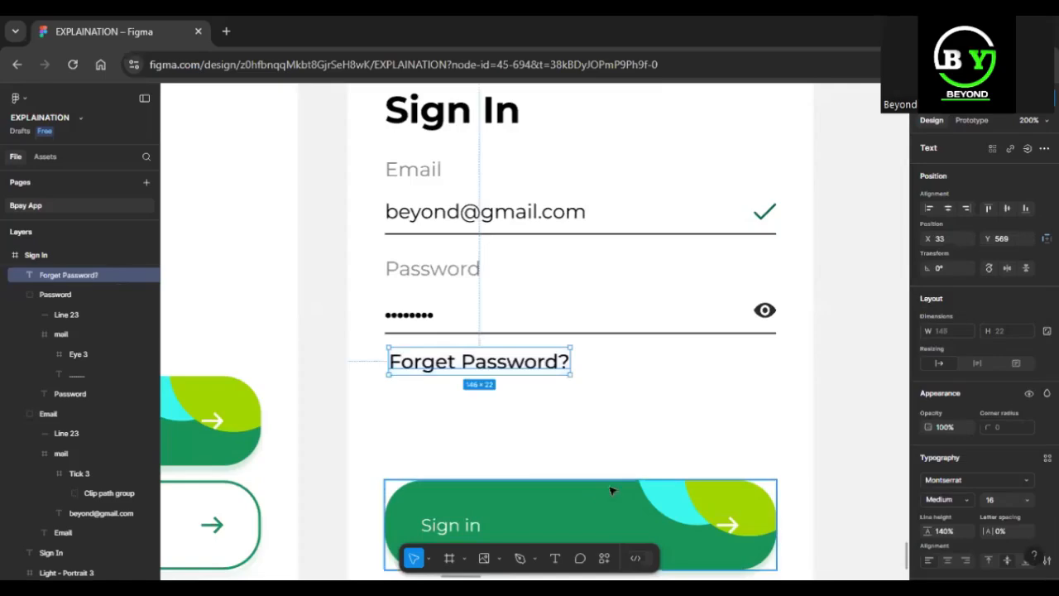
key(i)
click(612, 496)
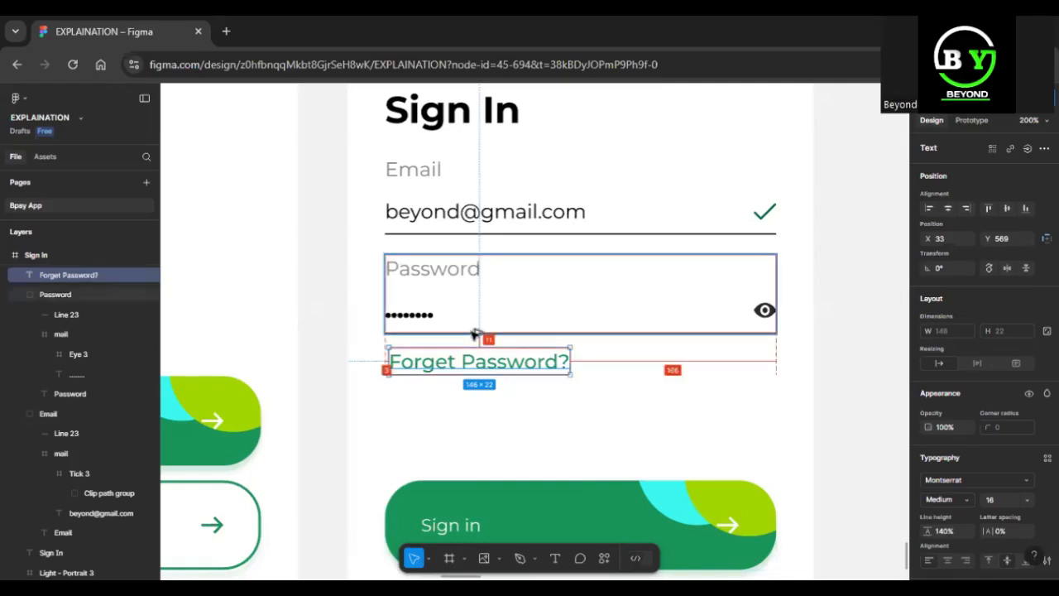
Nudge the Forget Password? text to X 30, Y 574, in line with the left edge of the Password field.
key(Down)
key(Down)
key(Down)
key(Down)
key(Down)
key(Left)
key(Left)
key(Left)
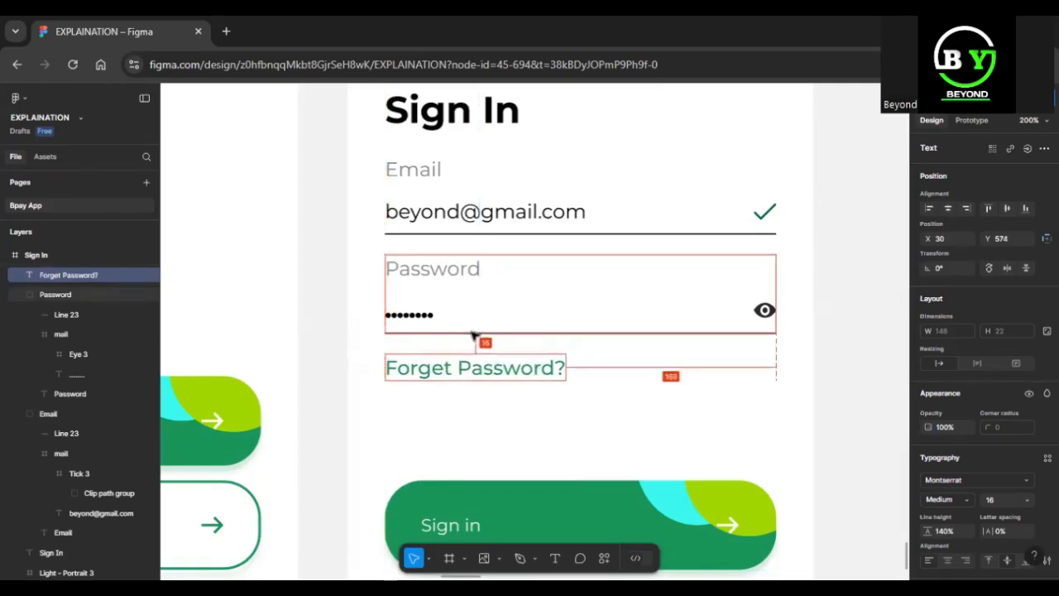
click(584, 419)
Duplicate the Sign In frame, placing the copy directly to its right at X -11381, Y 477.
key(shift+0)
key(minus)
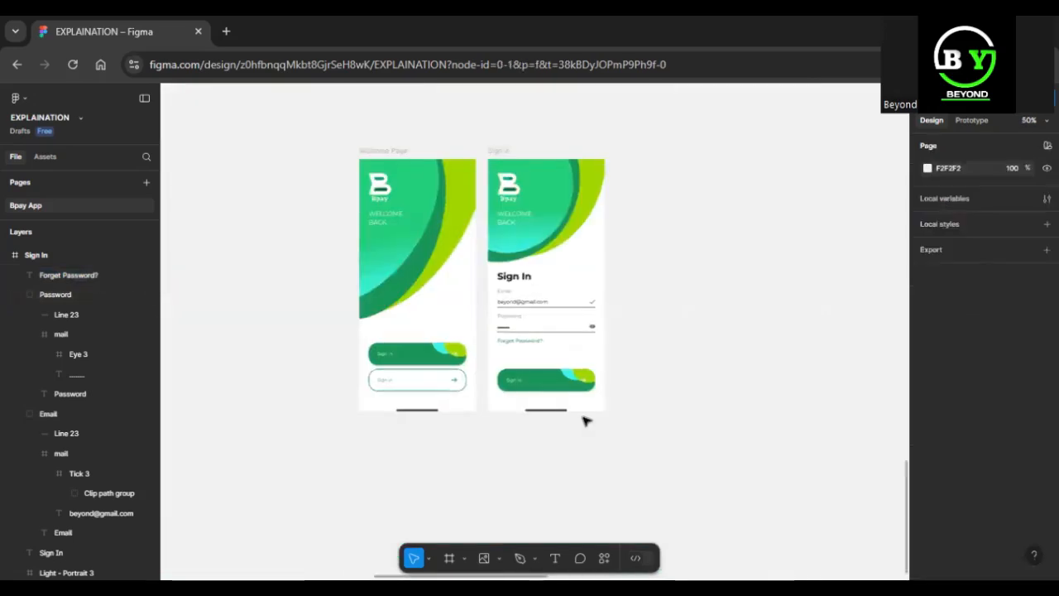
click(506, 151)
scroll(680, 152, up, 2)
scroll(681, 152, up, 3)
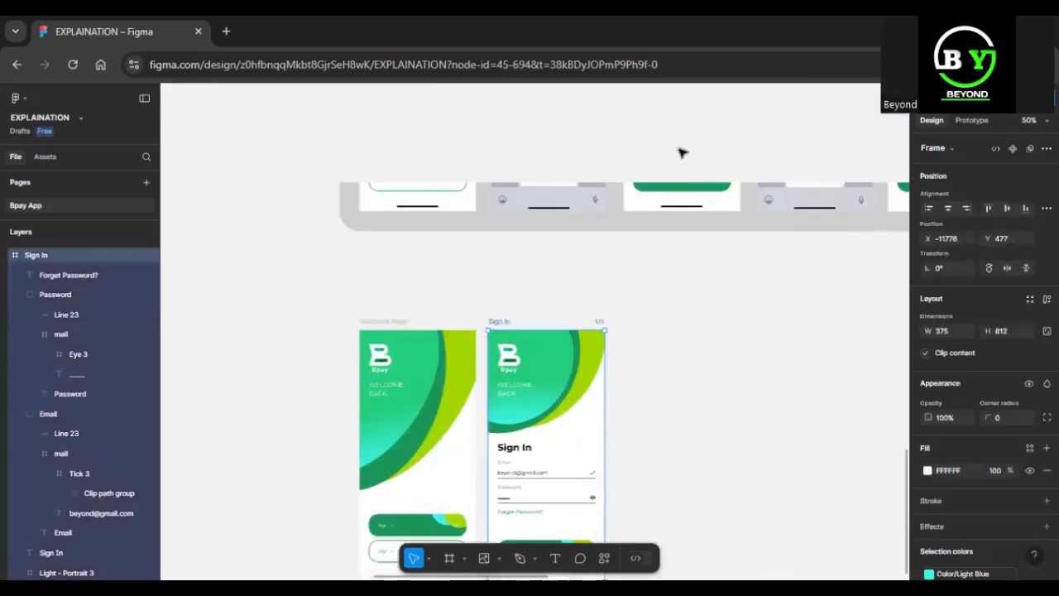
scroll(680, 153, up, 4)
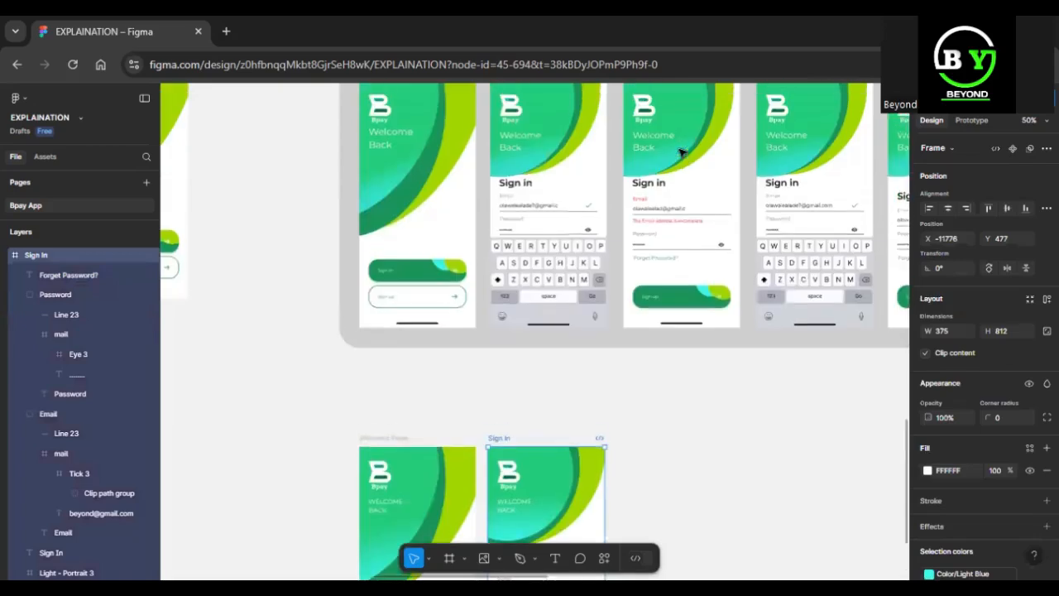
scroll(681, 152, up, 2)
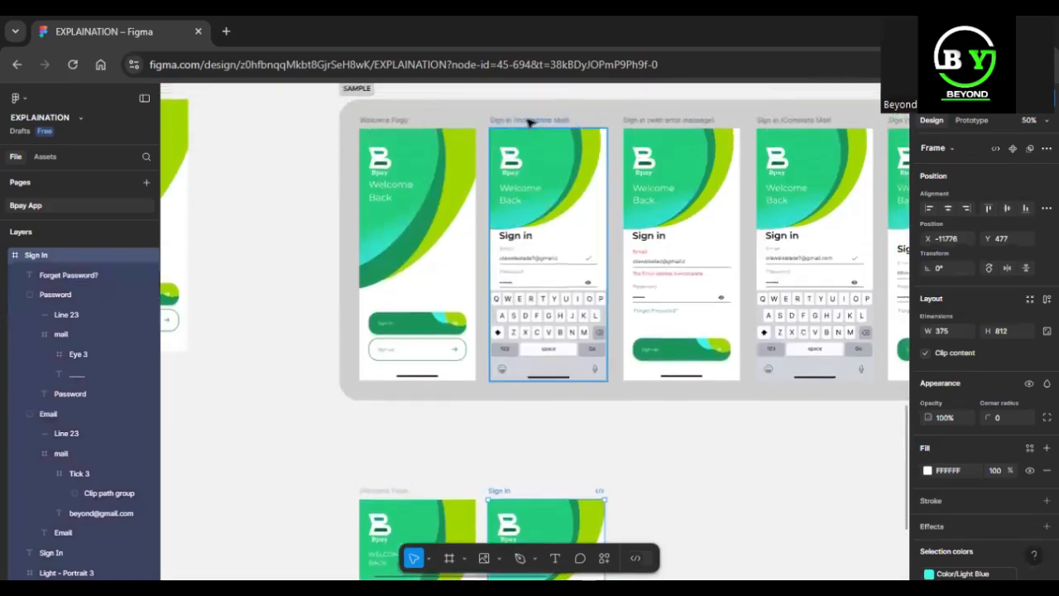
scroll(561, 165, down, 4)
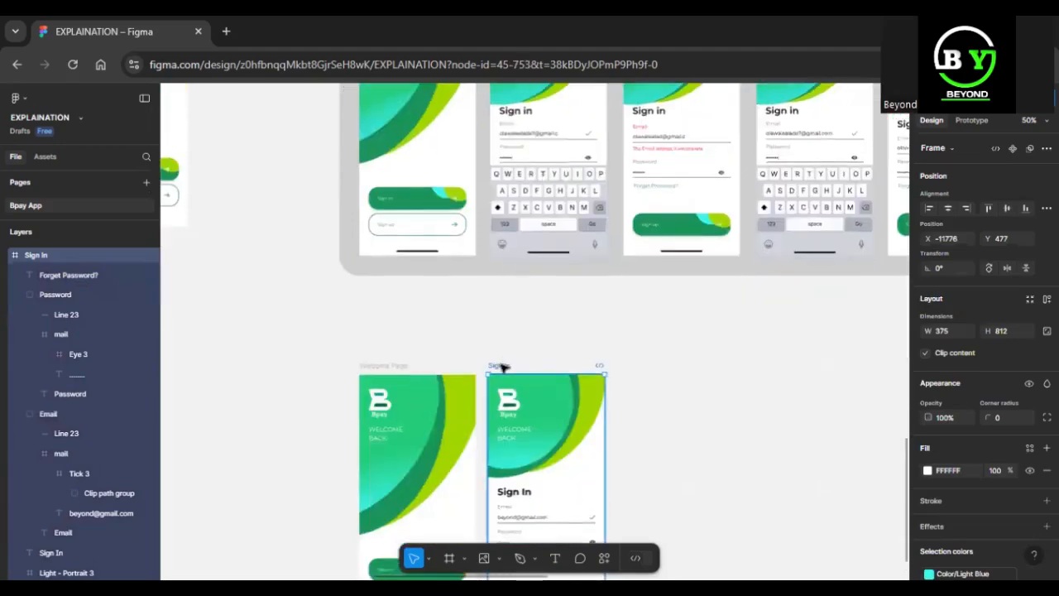
key(ctrl+d)
scroll(503, 366, down, 3)
scroll(502, 366, up, 5)
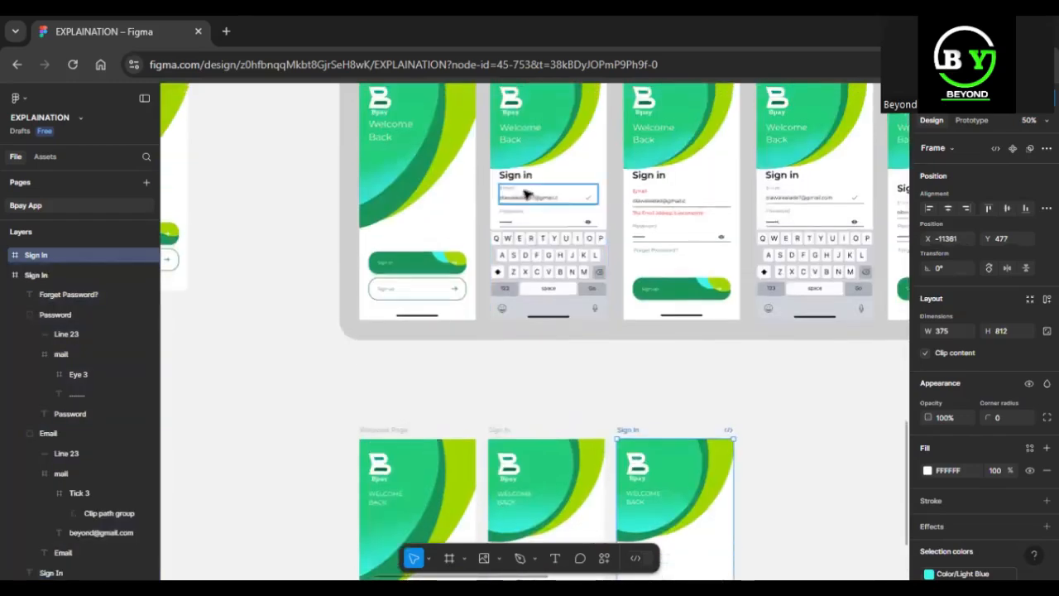
Delete the green Sign in button and the black home indicator from the duplicated Sign In frame.
scroll(537, 256, down, 6)
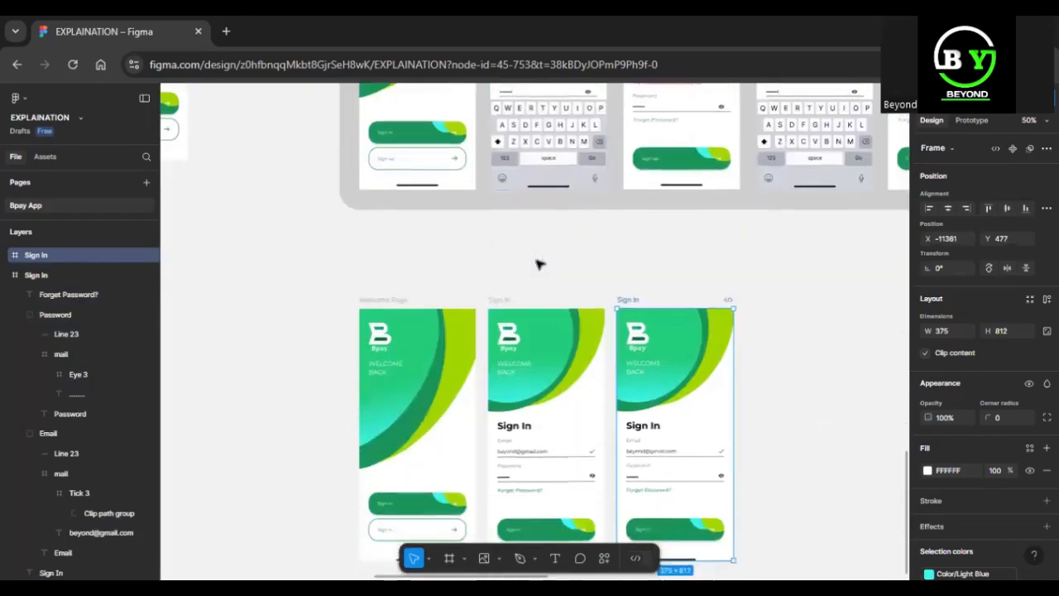
click(675, 489)
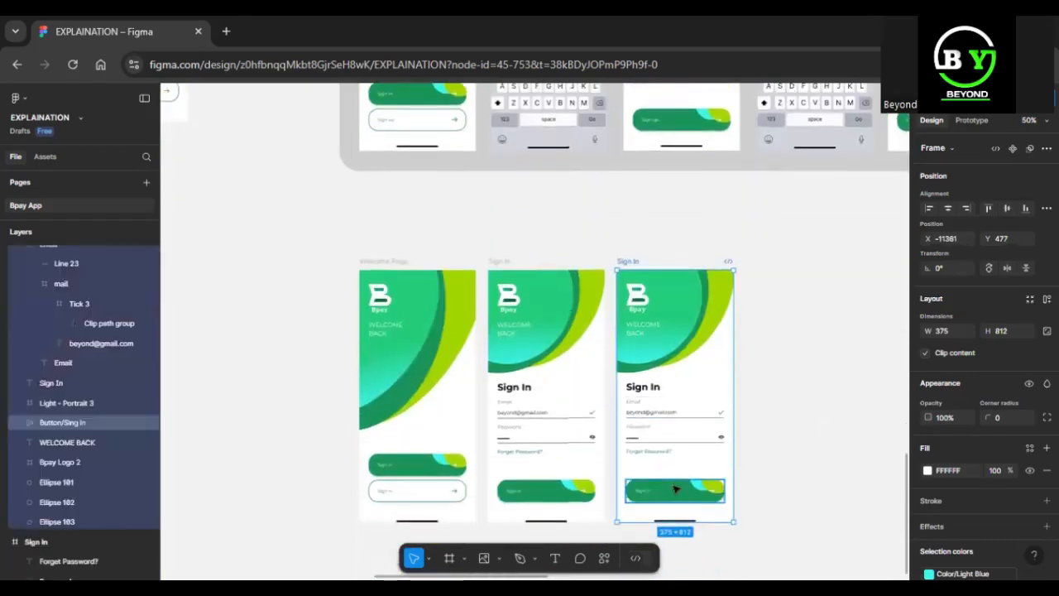
key(shift+2)
scroll(675, 489, down, 5)
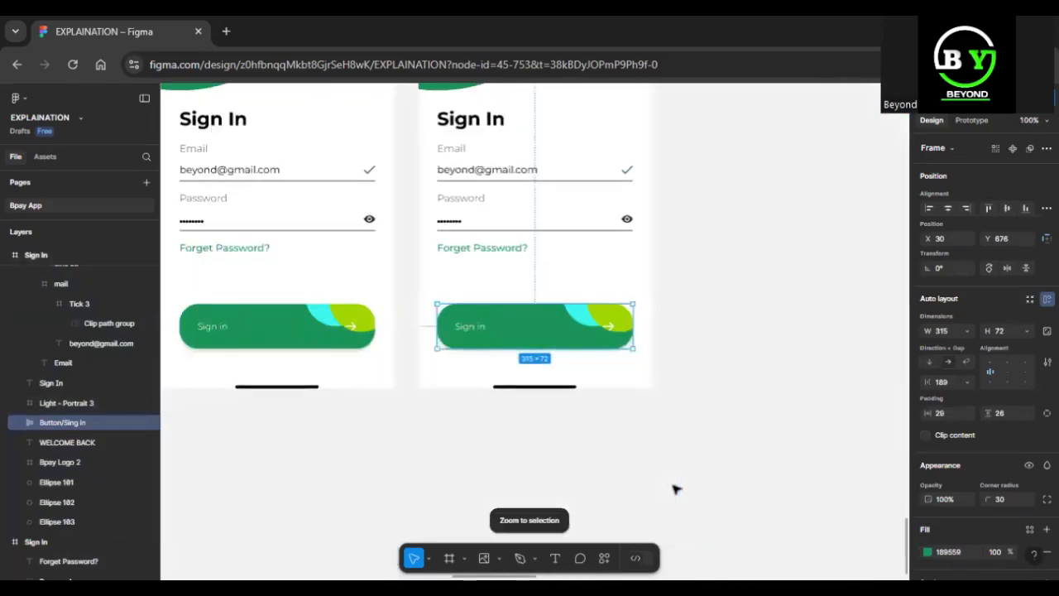
key(shift+0)
key(Delete)
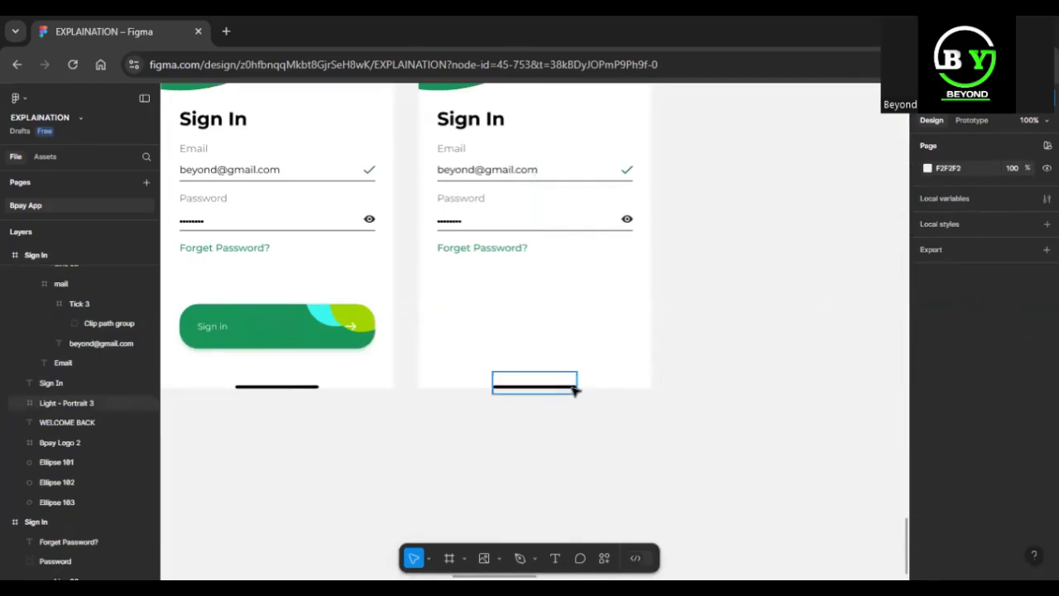
click(575, 390)
key(Delete)
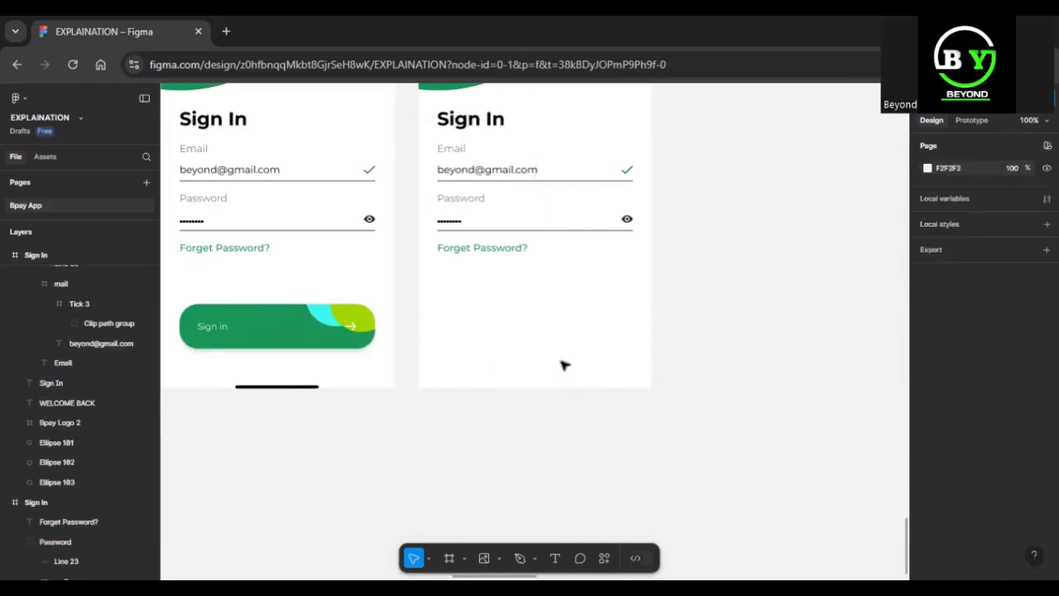
Rename the duplicated frame as Sign In (INCOMPLETE).
click(507, 246)
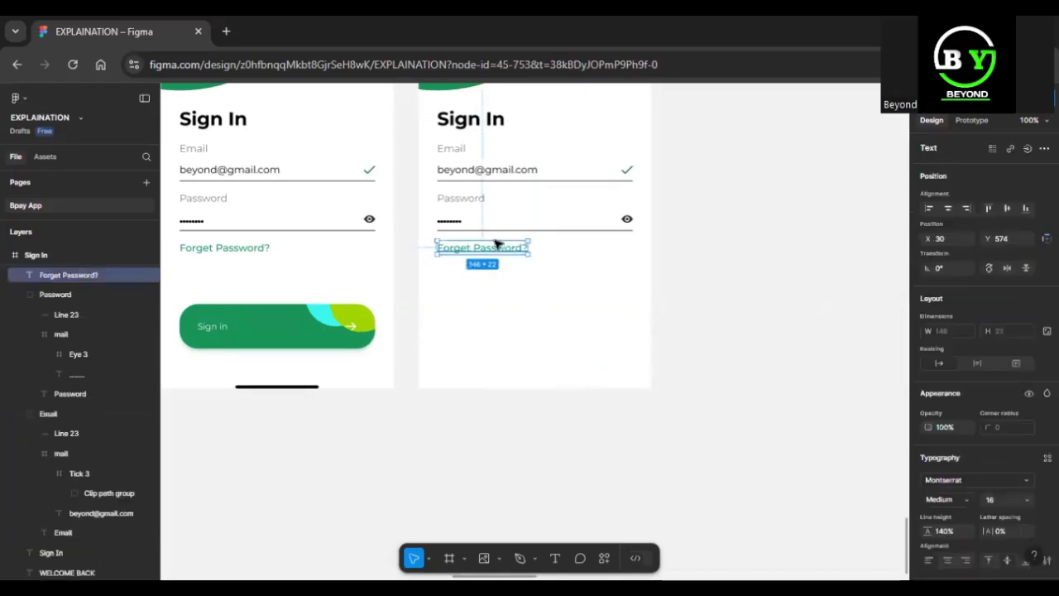
scroll(499, 284, up, 6)
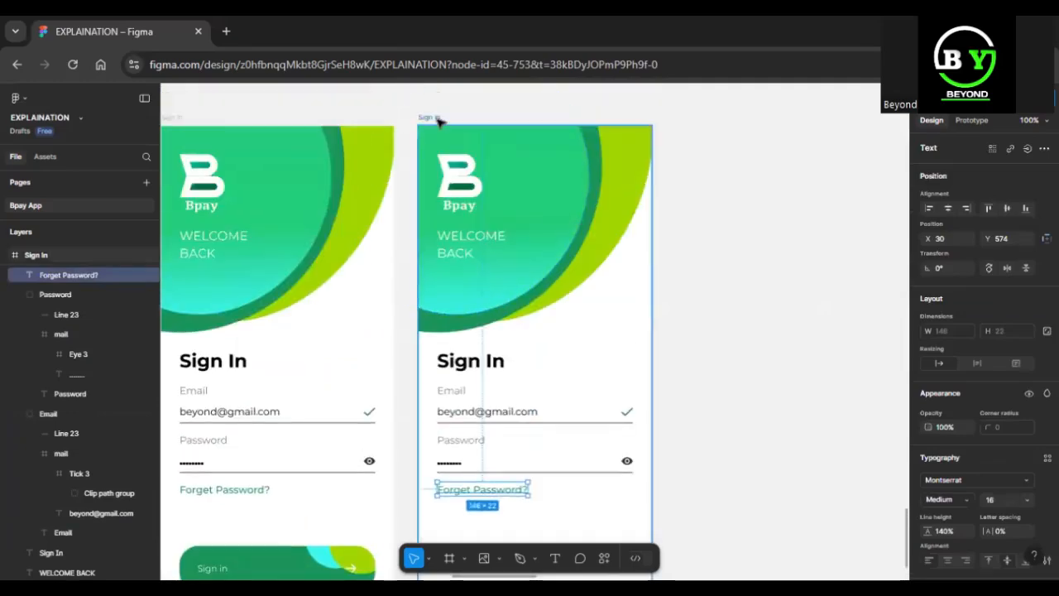
click(436, 118)
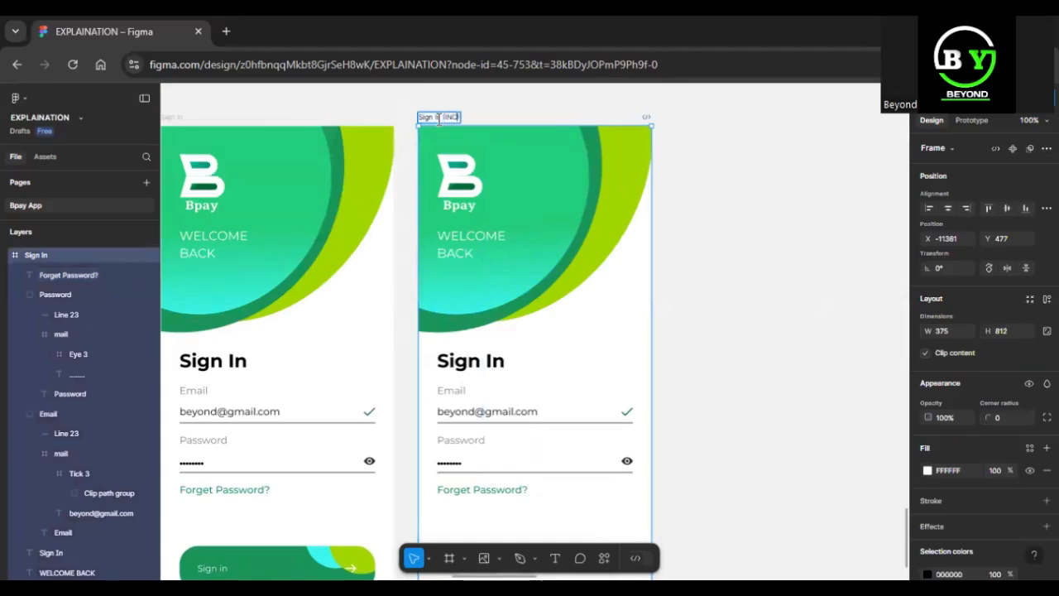
text(TE))
key(Return)
Remove the last two letters of the email address text in the Sign In (INCOMPLETE) frame.
click(542, 412)
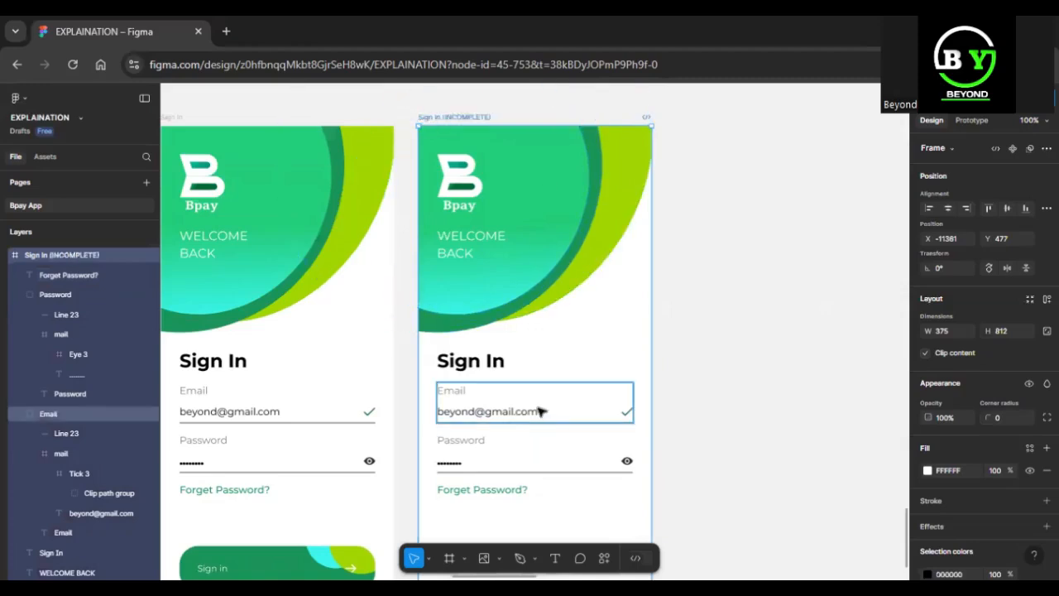
click(539, 412)
click(538, 411)
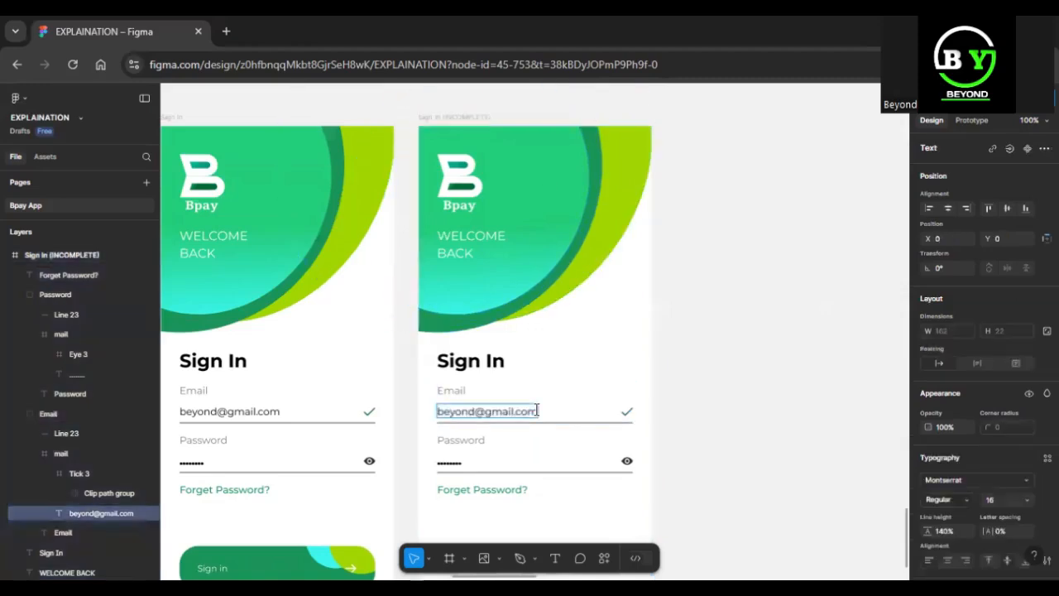
key(BackSpace)
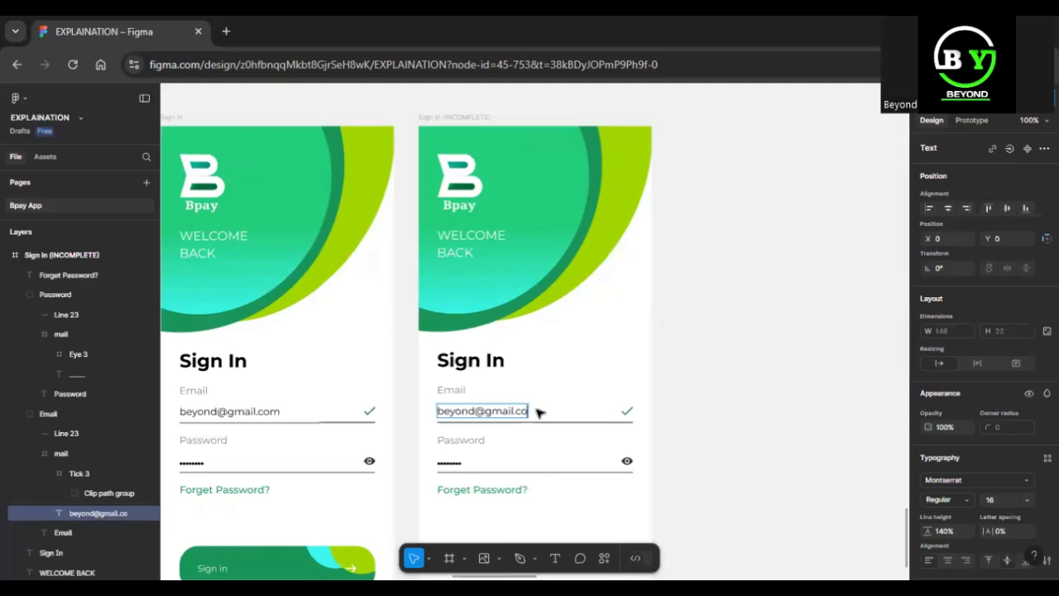
Import the Alphabetic SVG from the Keyboard folder and place it over the lower part of the Sign In (INCOMPLETE) frame.
scroll(537, 411, down, 5)
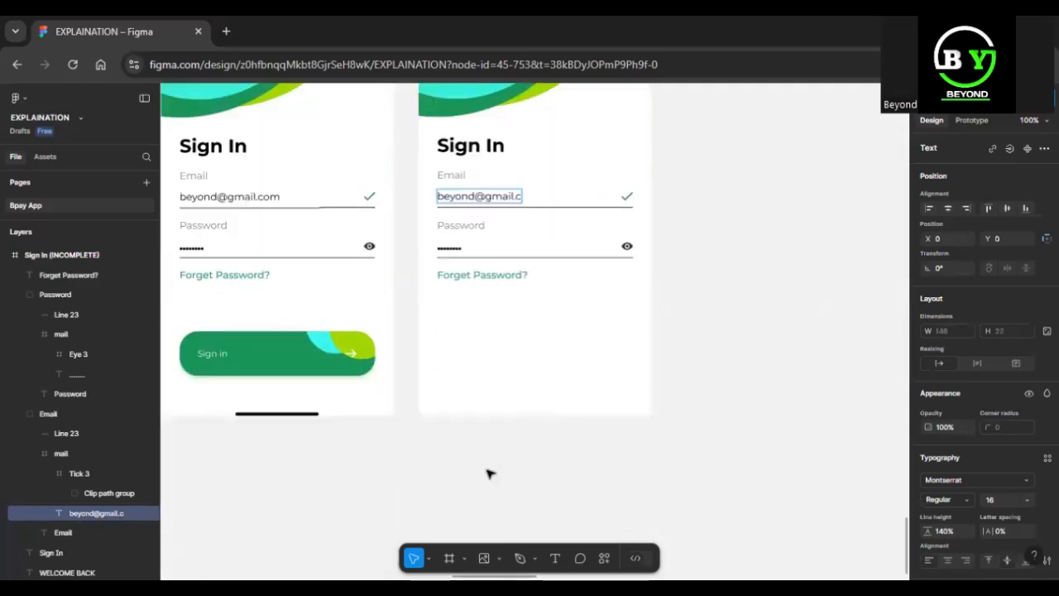
click(500, 559)
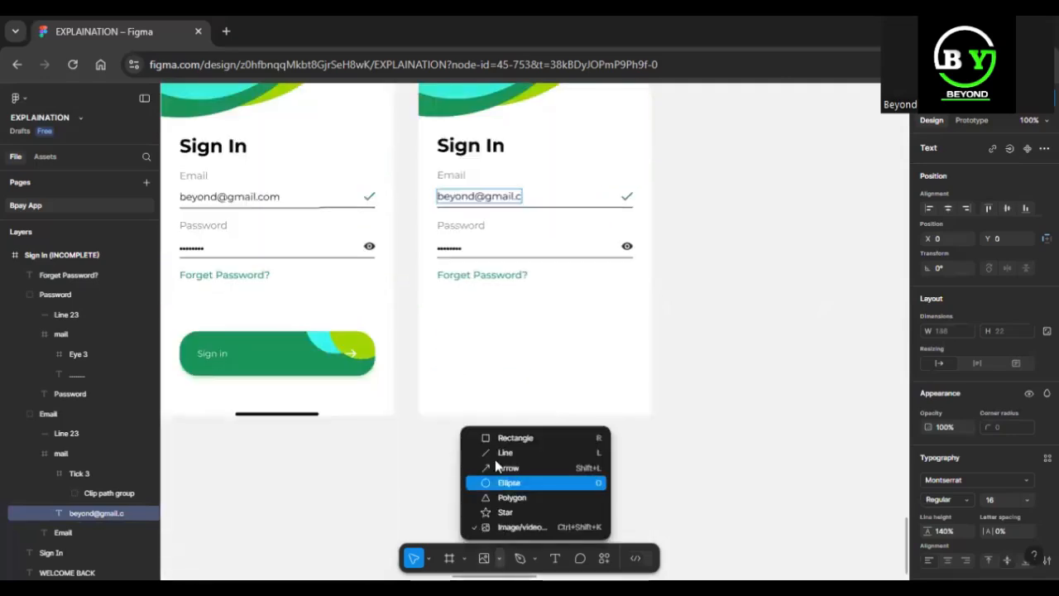
click(513, 528)
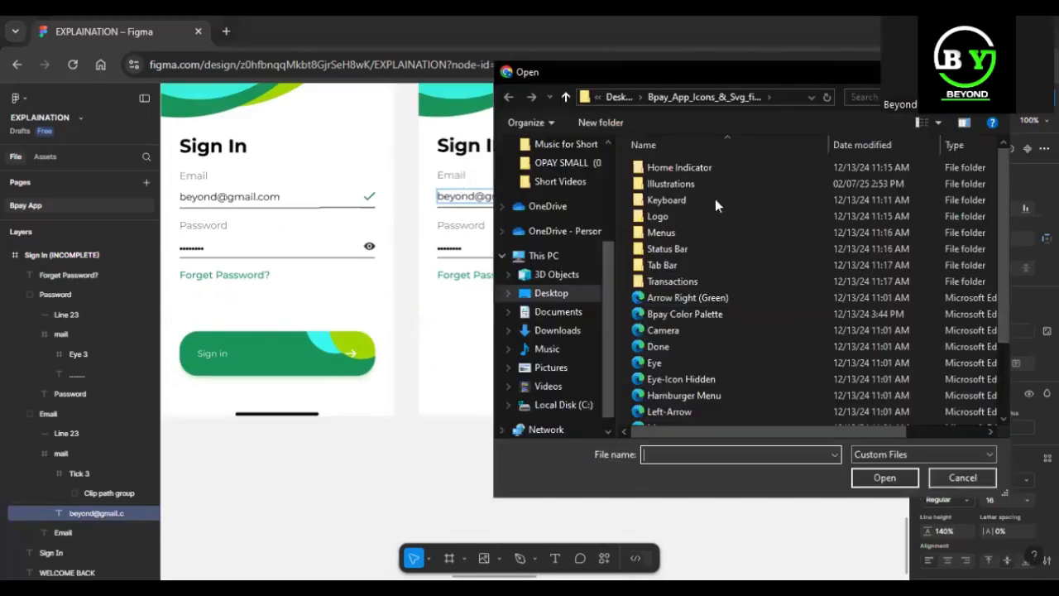
click(690, 197)
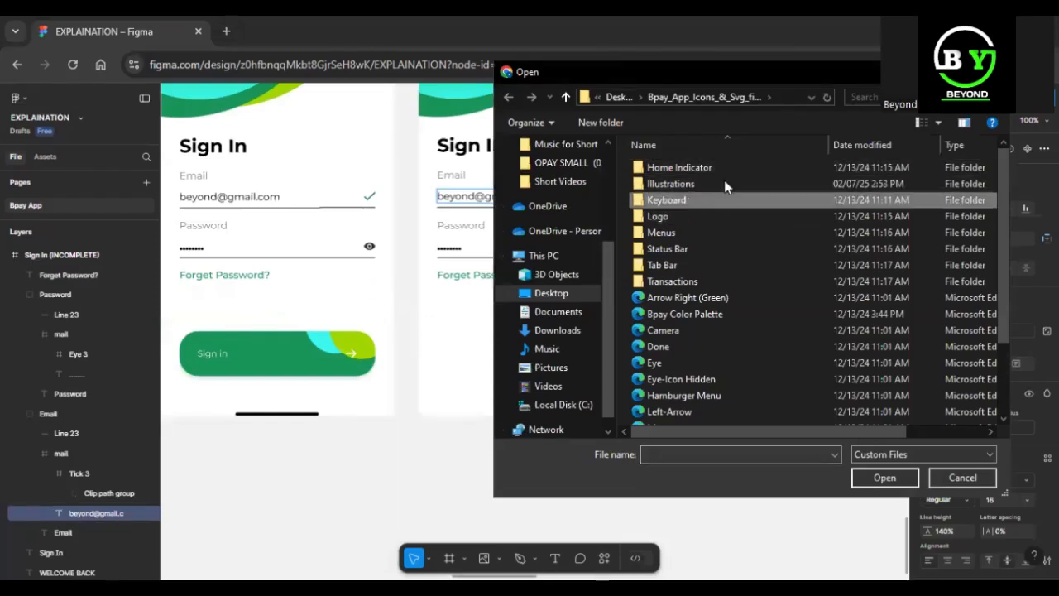
double_click(704, 202)
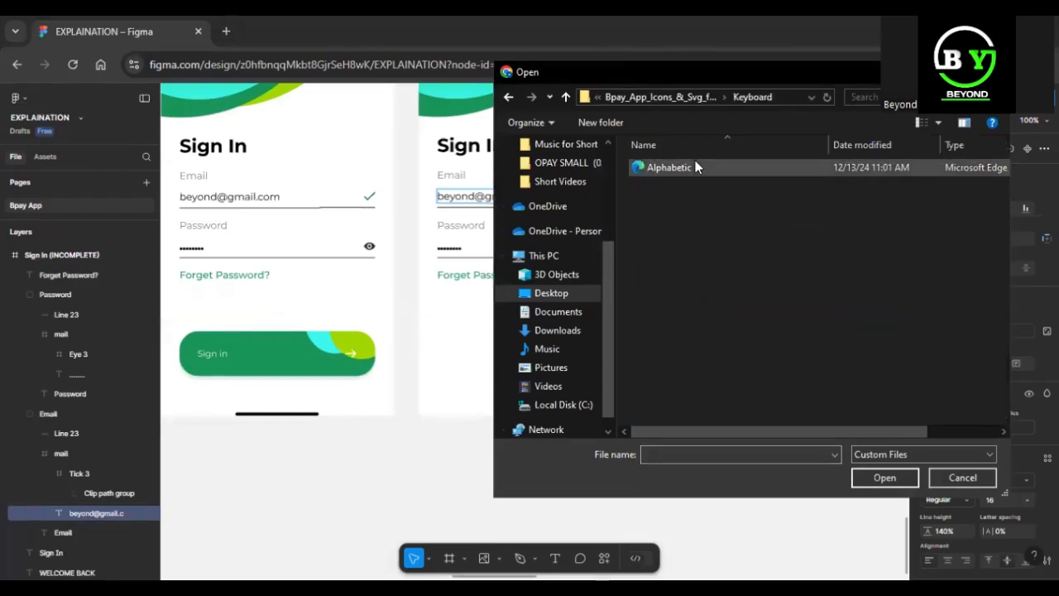
click(706, 168)
double_click(707, 167)
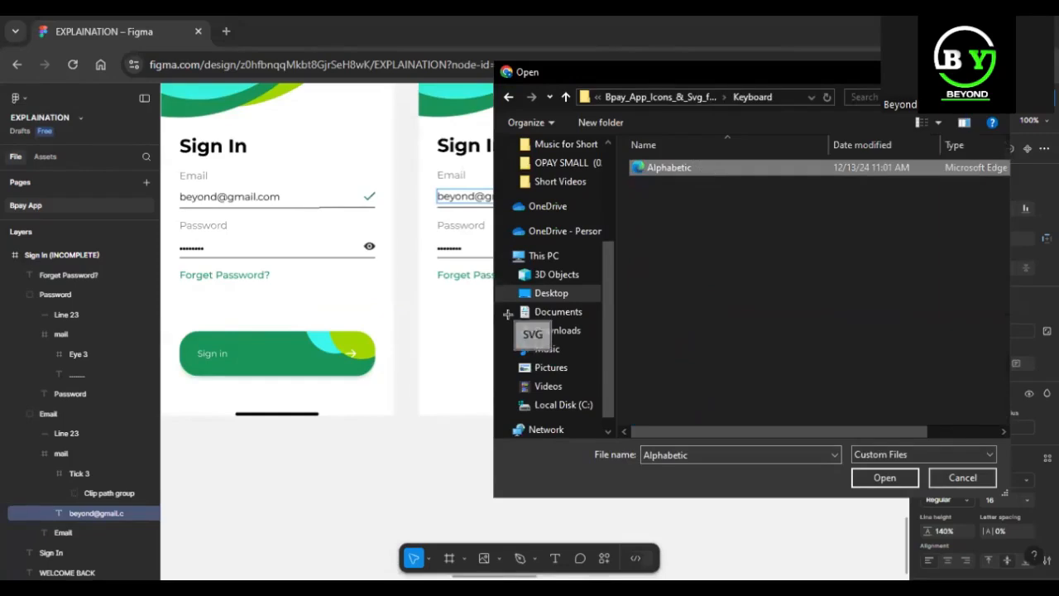
click(501, 341)
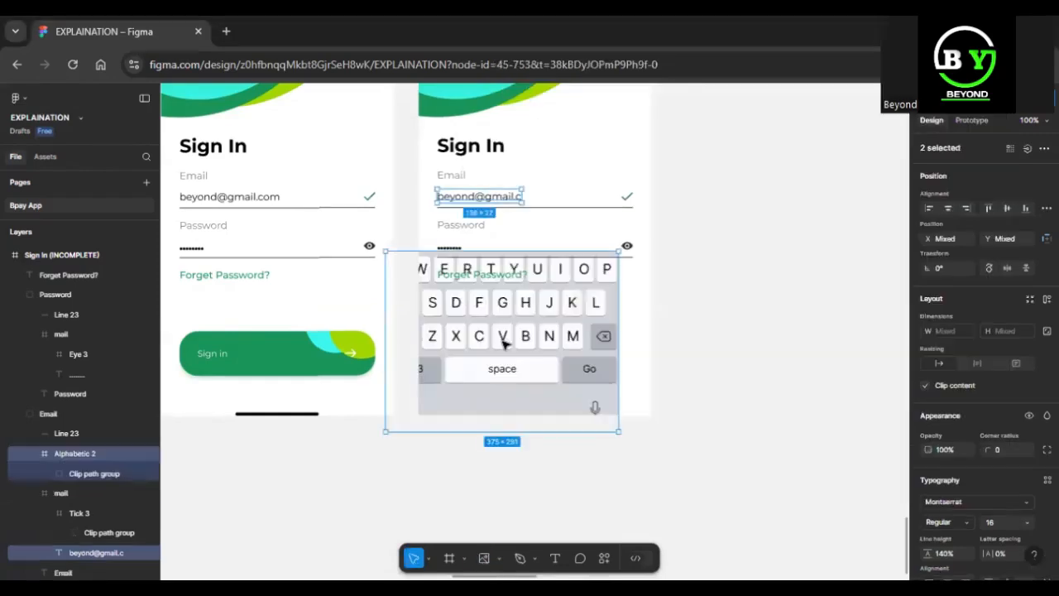
Position the Alphabetic 2 keyboard frame at X 0, Y 550 and reduce its height to 262 to end at the screen's bottom edge.
click(730, 326)
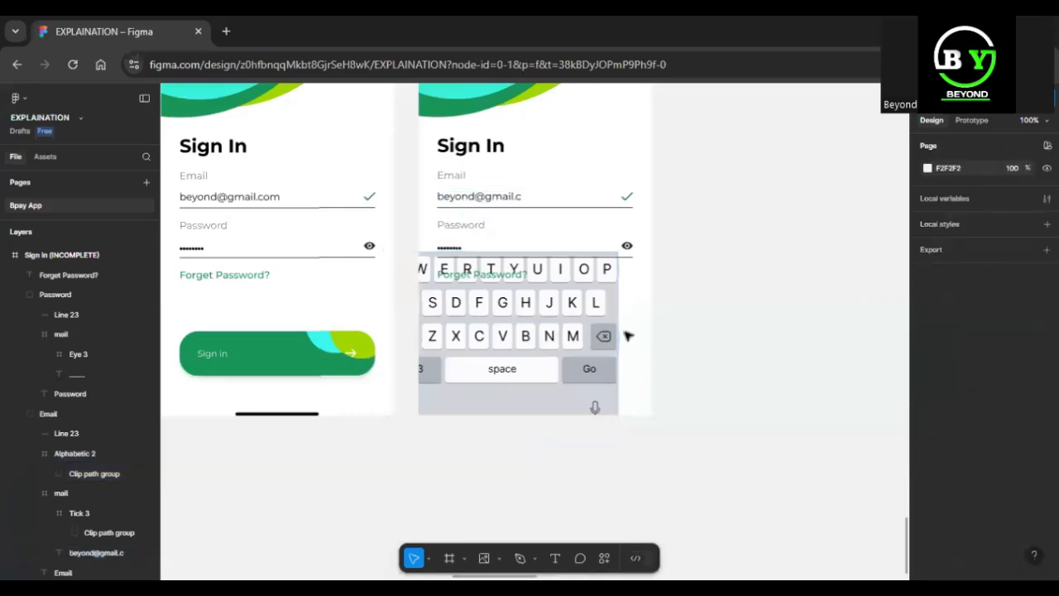
click(556, 336)
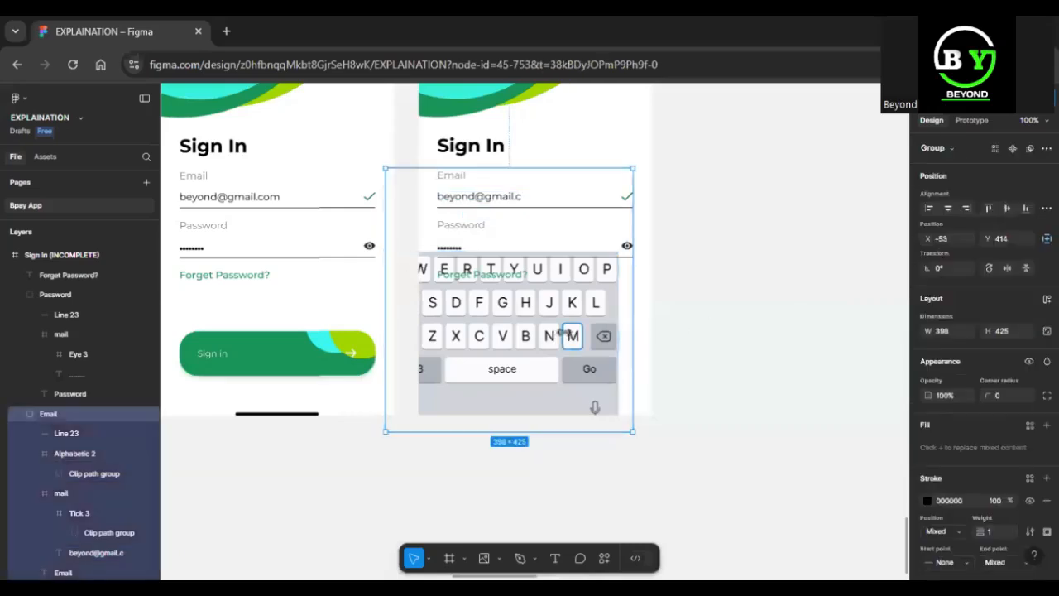
double_click(571, 335)
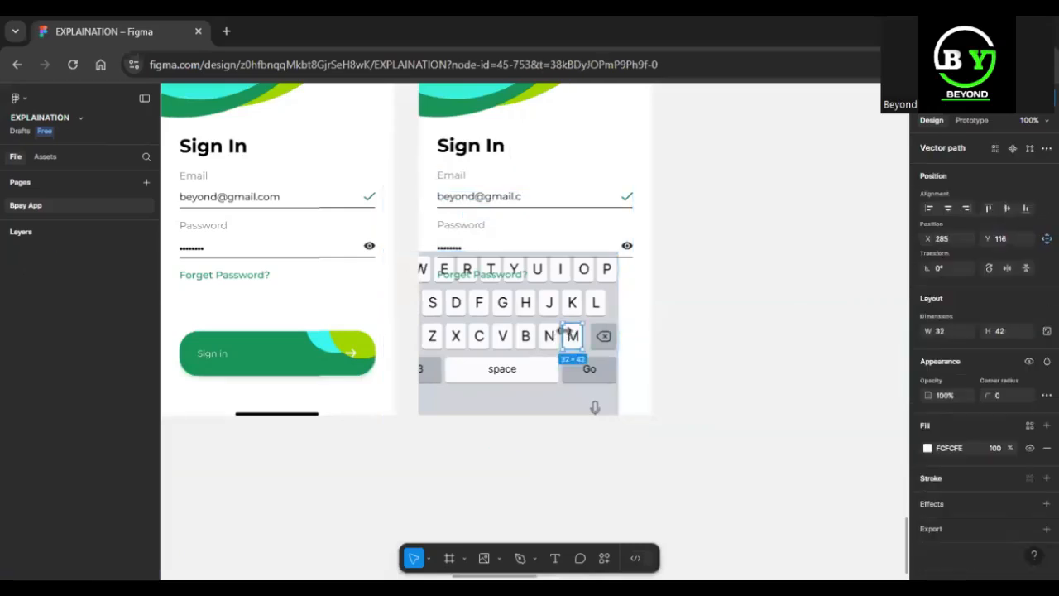
click(608, 399)
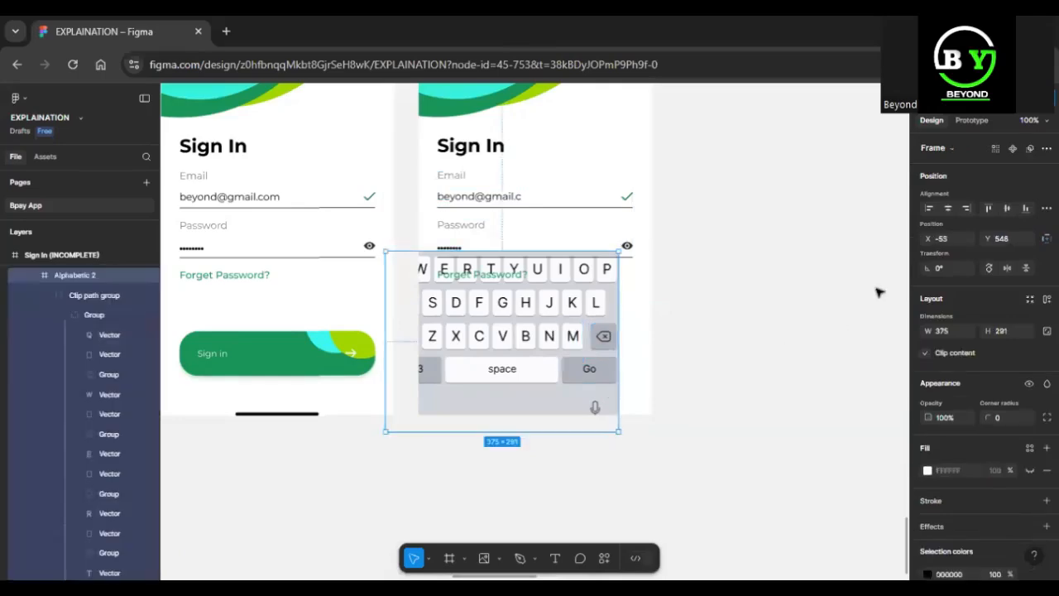
click(949, 208)
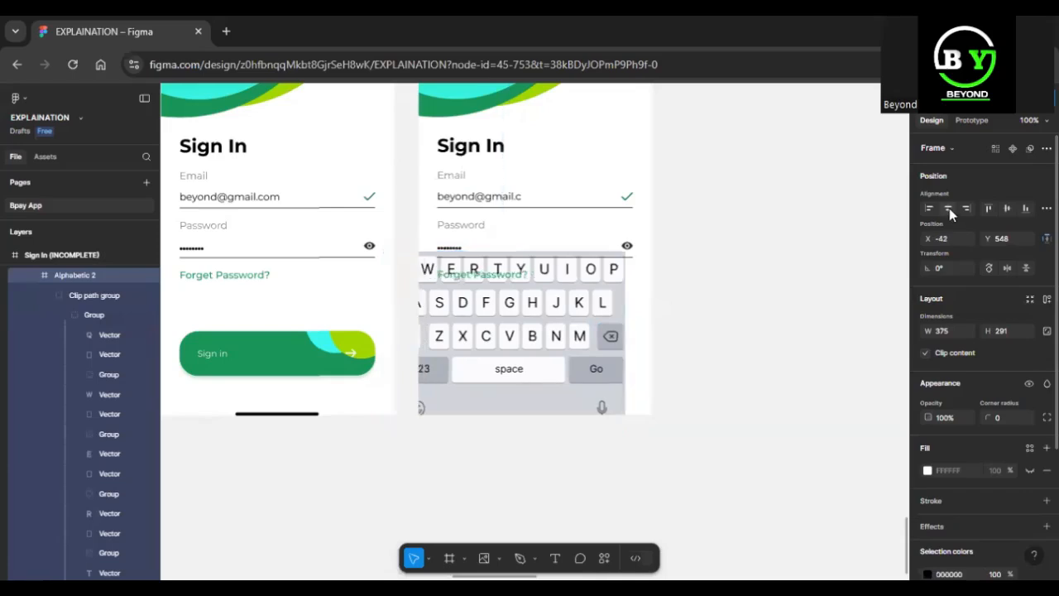
drag(520, 394, 527, 391)
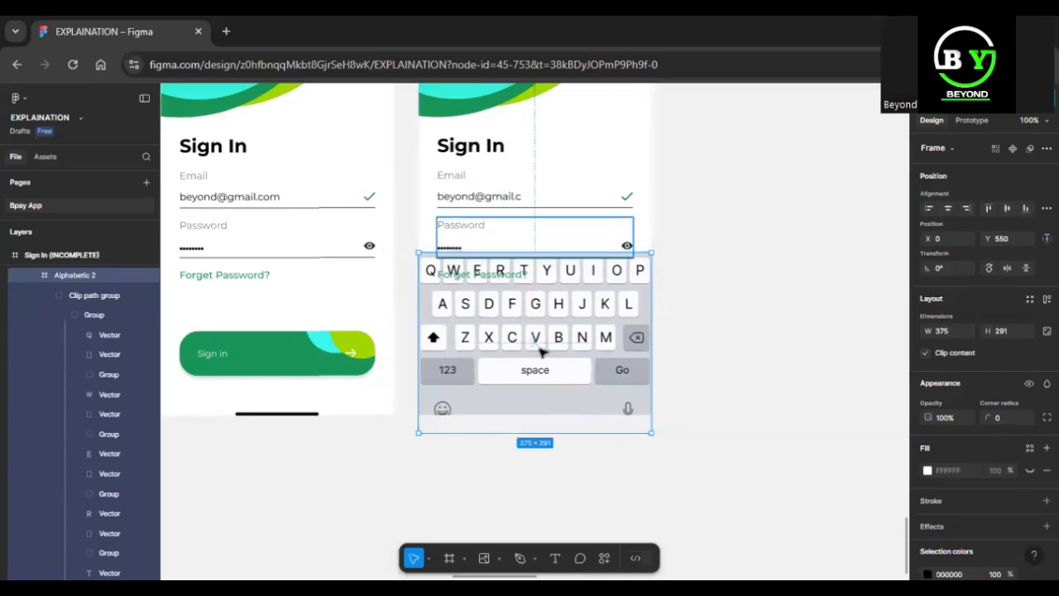
drag(541, 432, 536, 411)
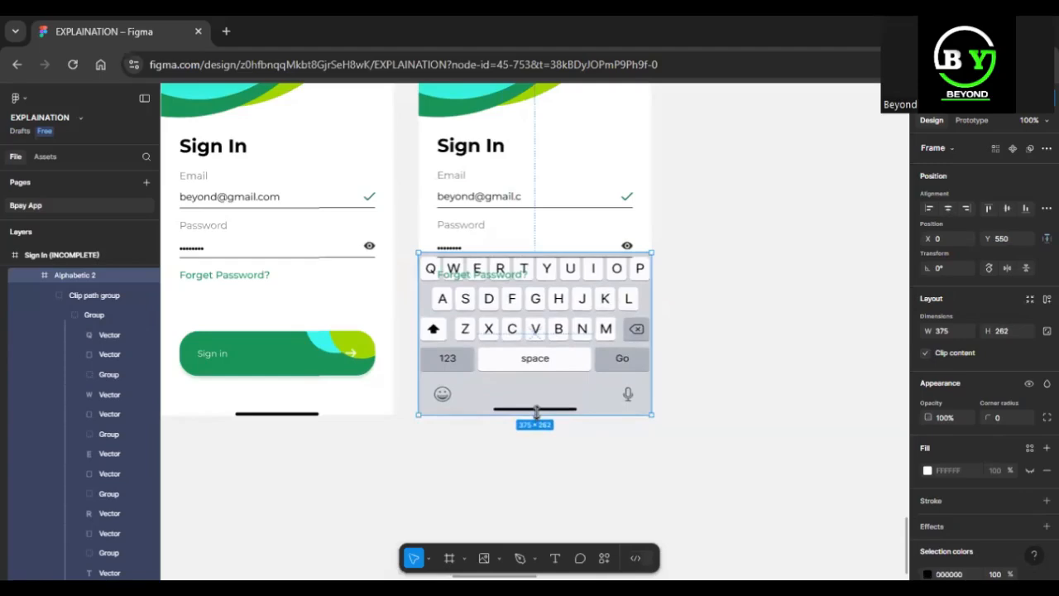
Collapse the Password and Email groups of the Sign In (INCOMPLETE) frame and delete the Email group with the keyboard nested inside it.
ctrl+click(555, 339)
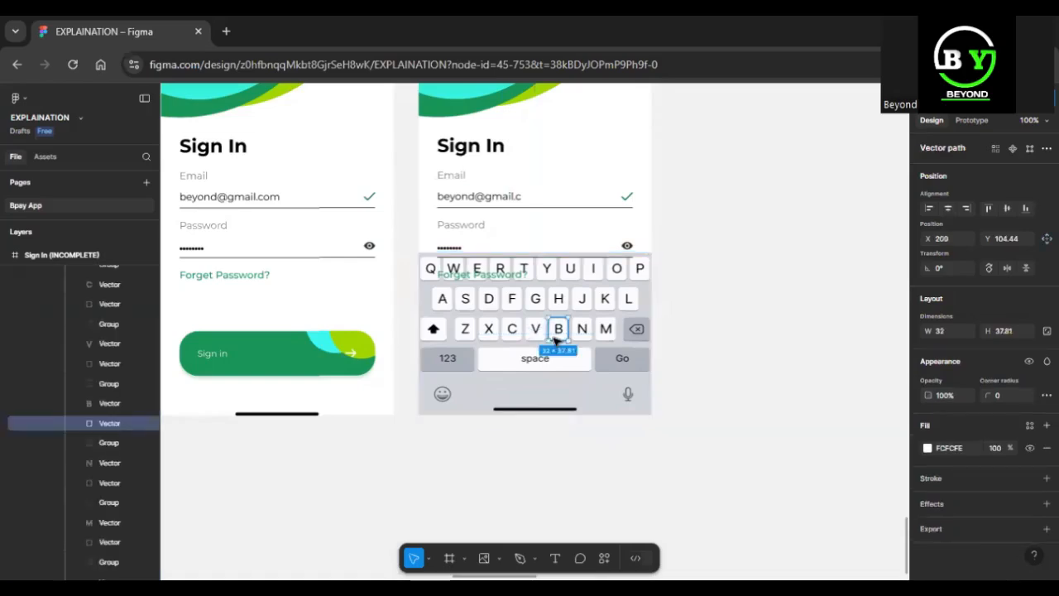
click(563, 288)
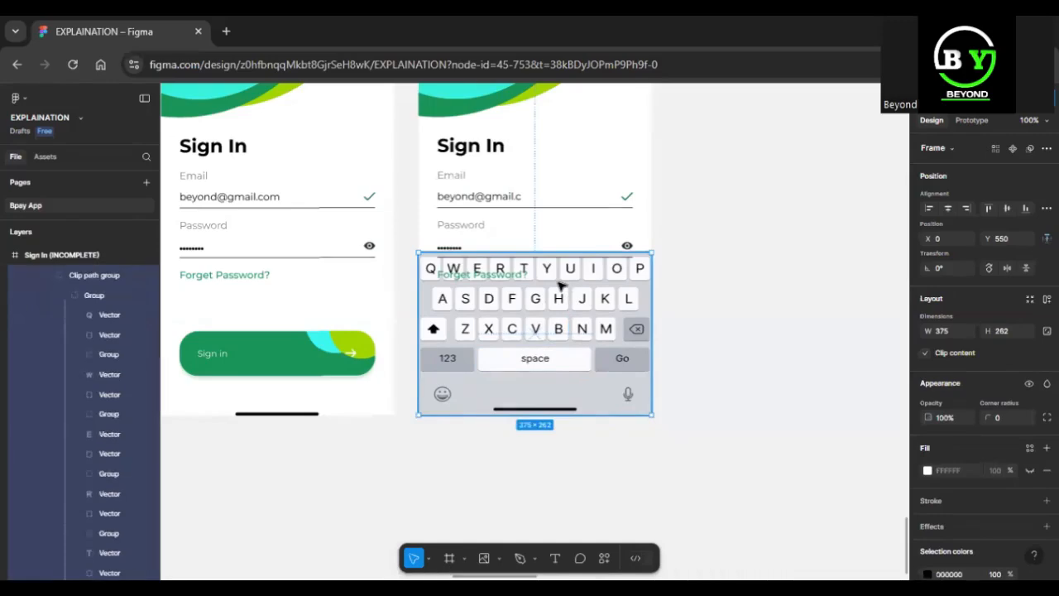
click(511, 282)
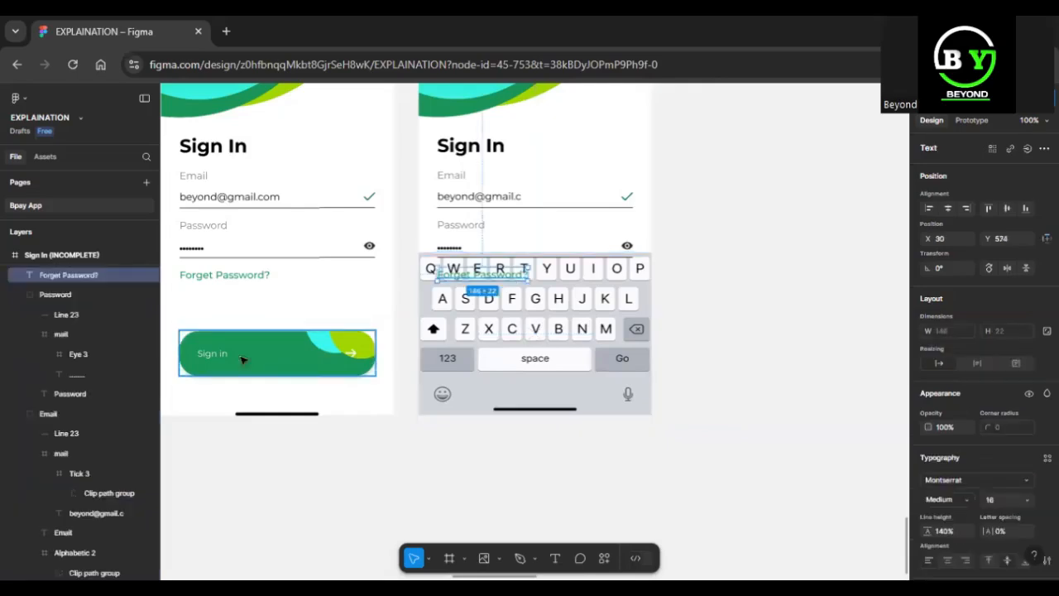
click(18, 295)
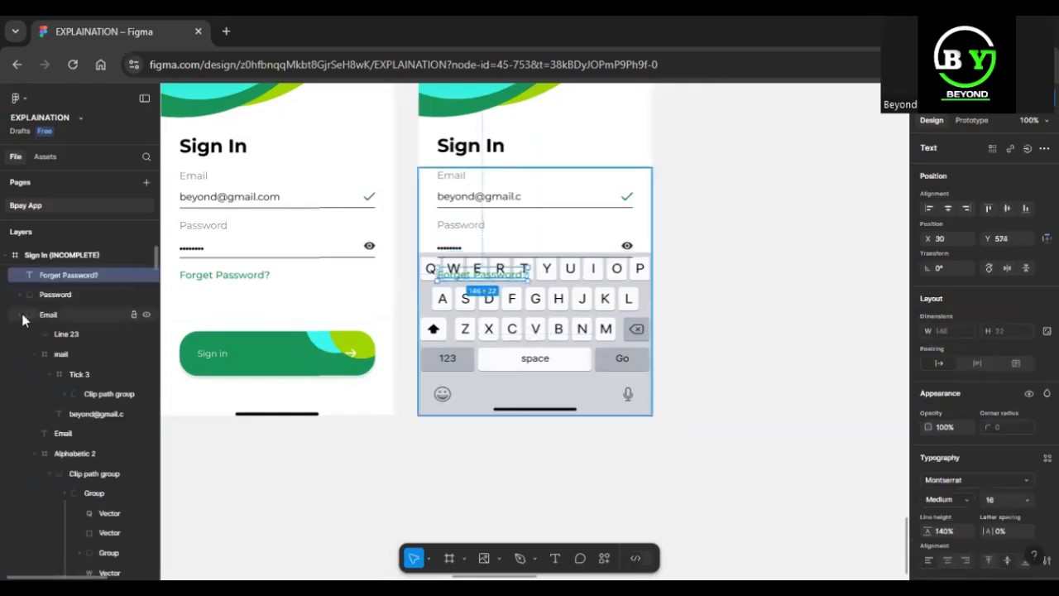
click(23, 316)
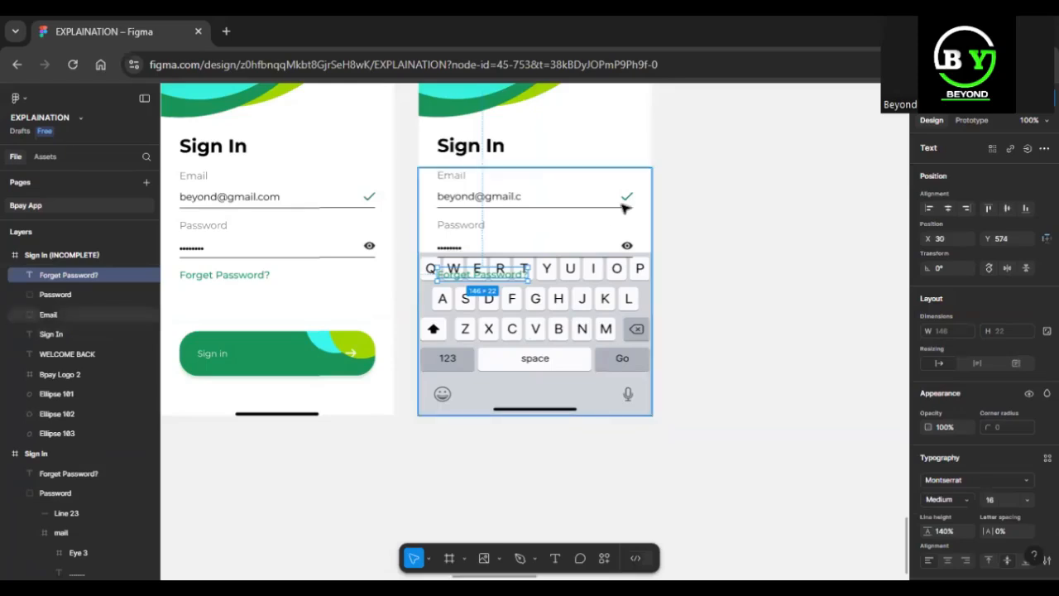
click(549, 317)
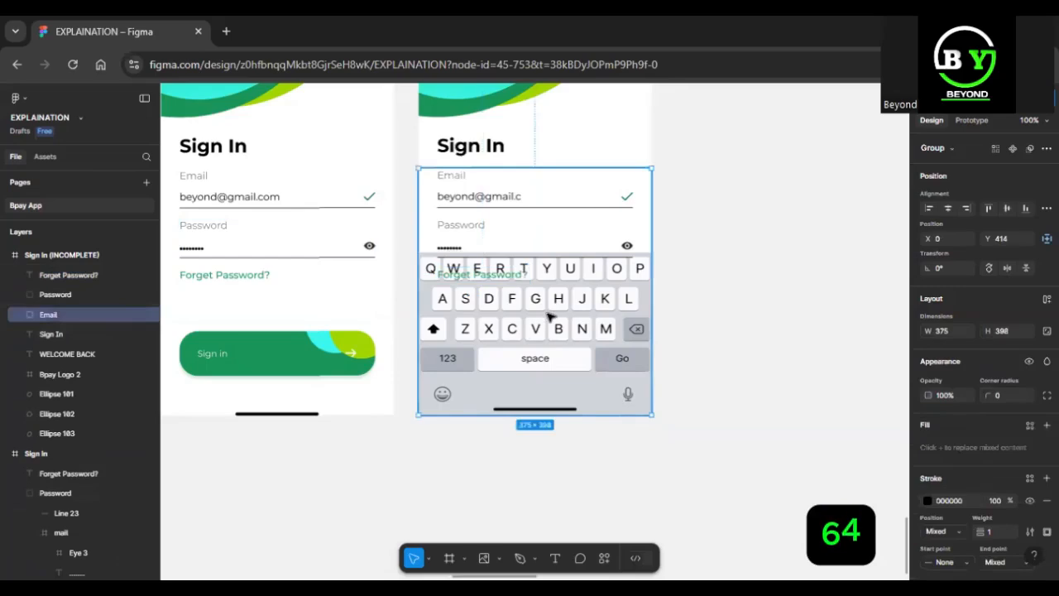
key(Delete)
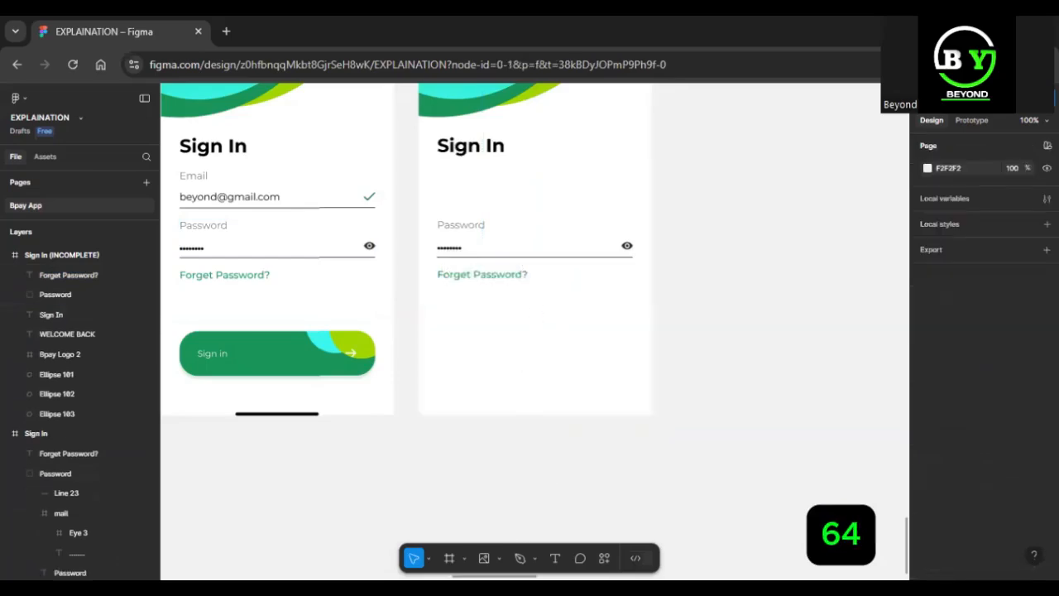
Import the Alphabetic SVG from the Keyboard folder again and place it on the lower part of the Sign In (INCOMPLETE) frame.
click(499, 558)
click(506, 528)
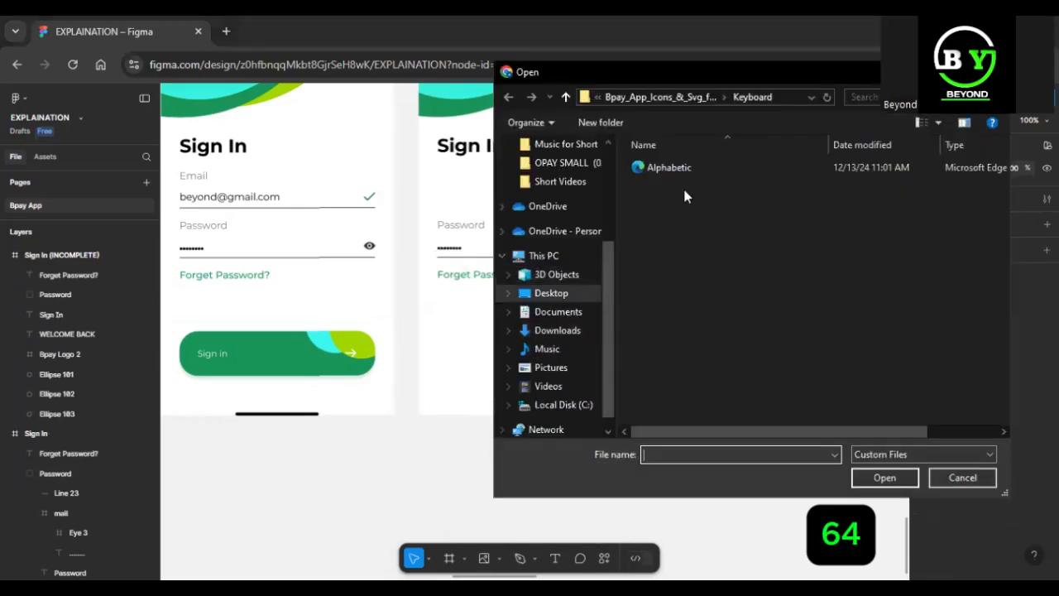
click(675, 97)
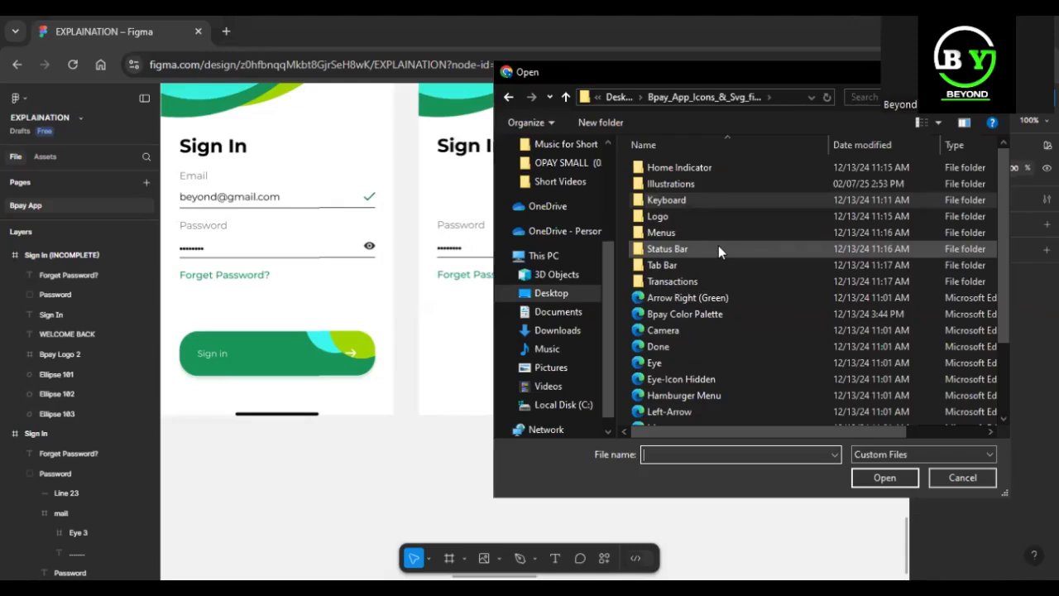
double_click(739, 203)
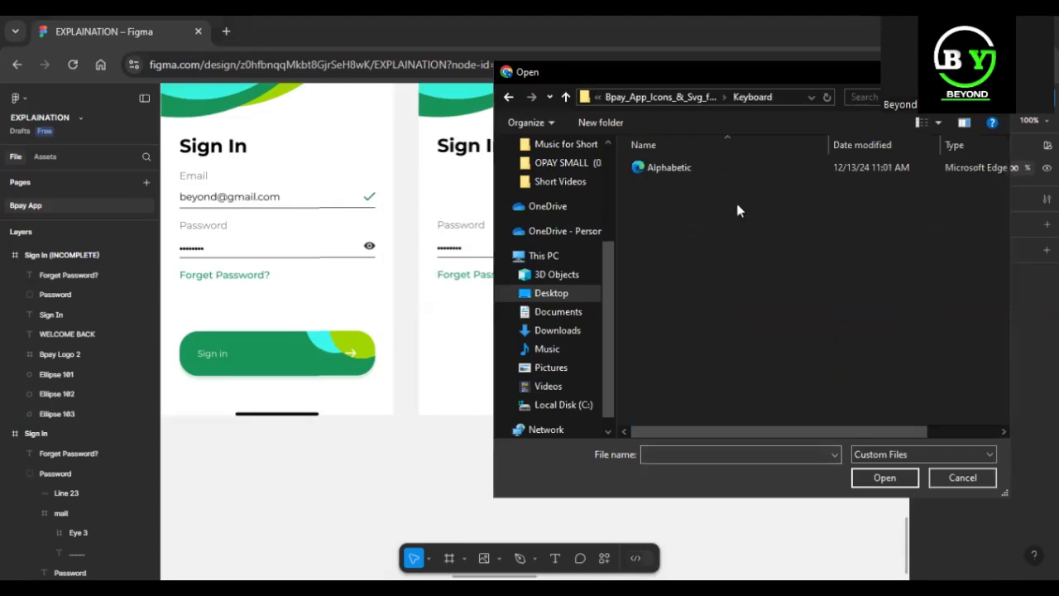
click(737, 169)
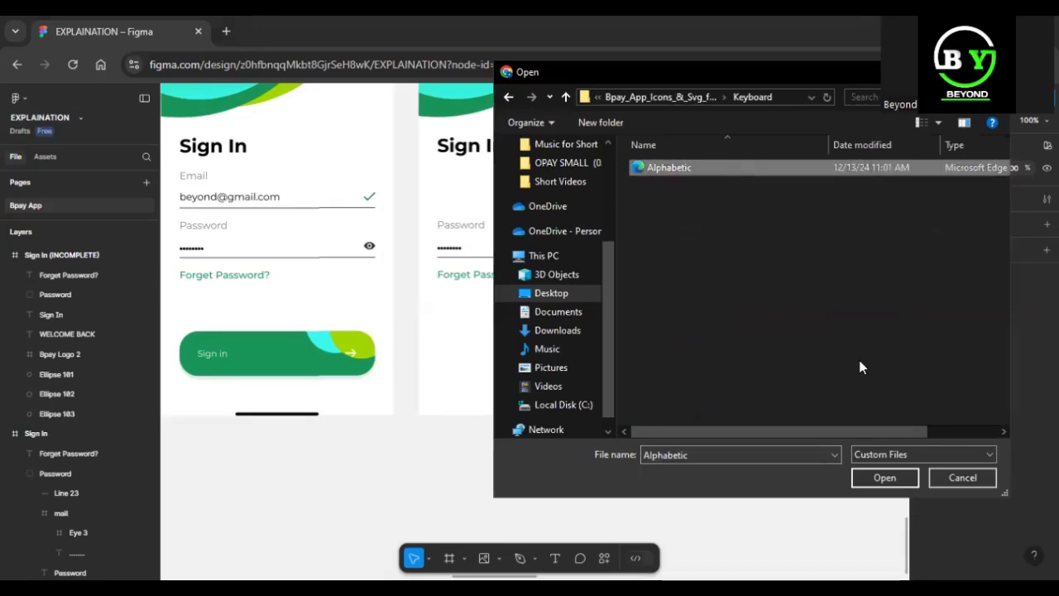
click(884, 478)
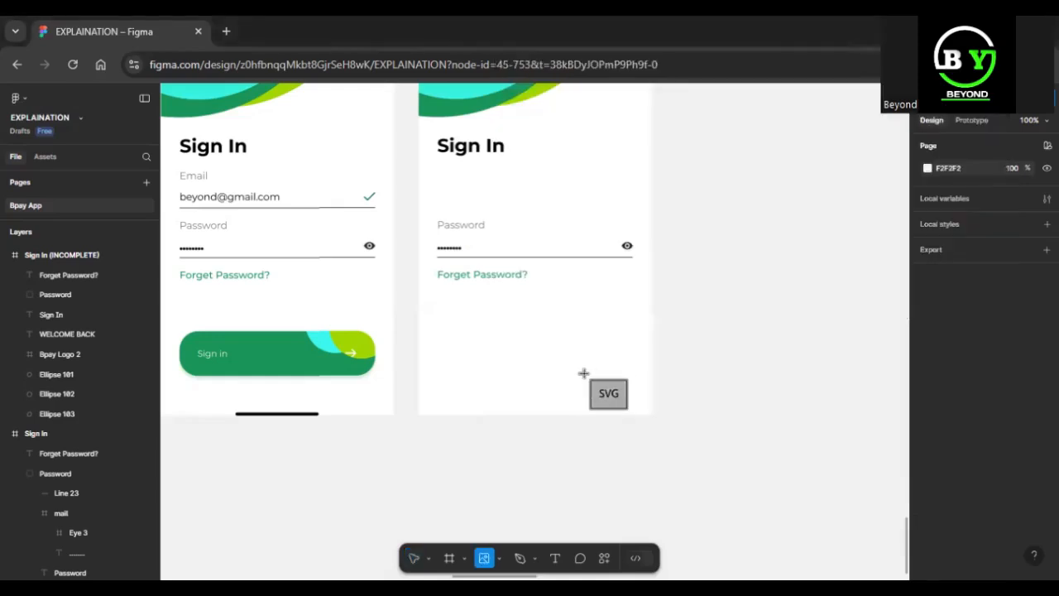
click(583, 374)
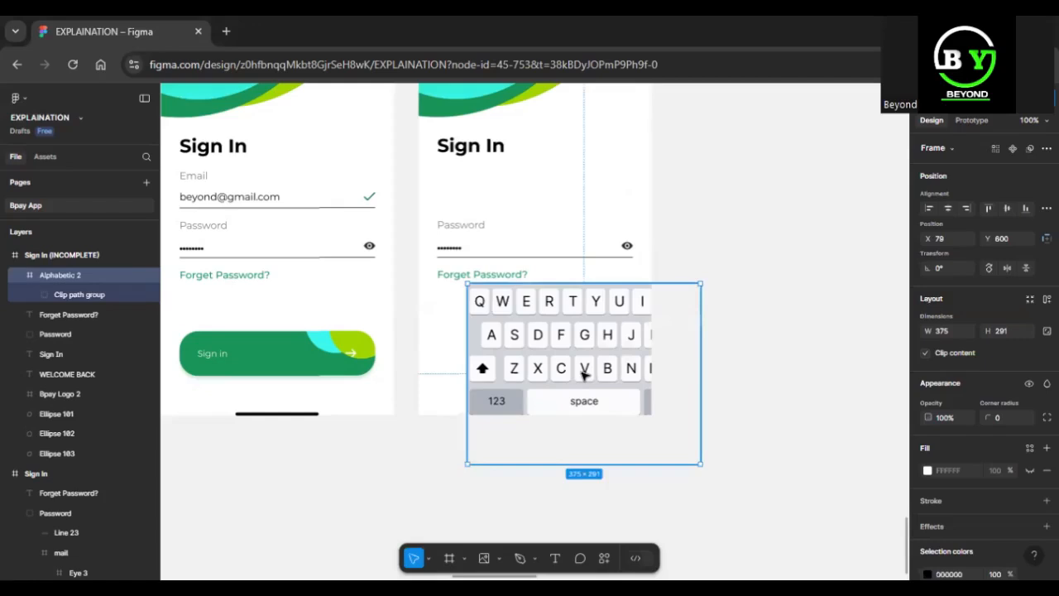
Align the keyboard frame to X 0 and reduce its height to 253 at Y 559, ending at the screen's lower edge.
drag(574, 368, 538, 321)
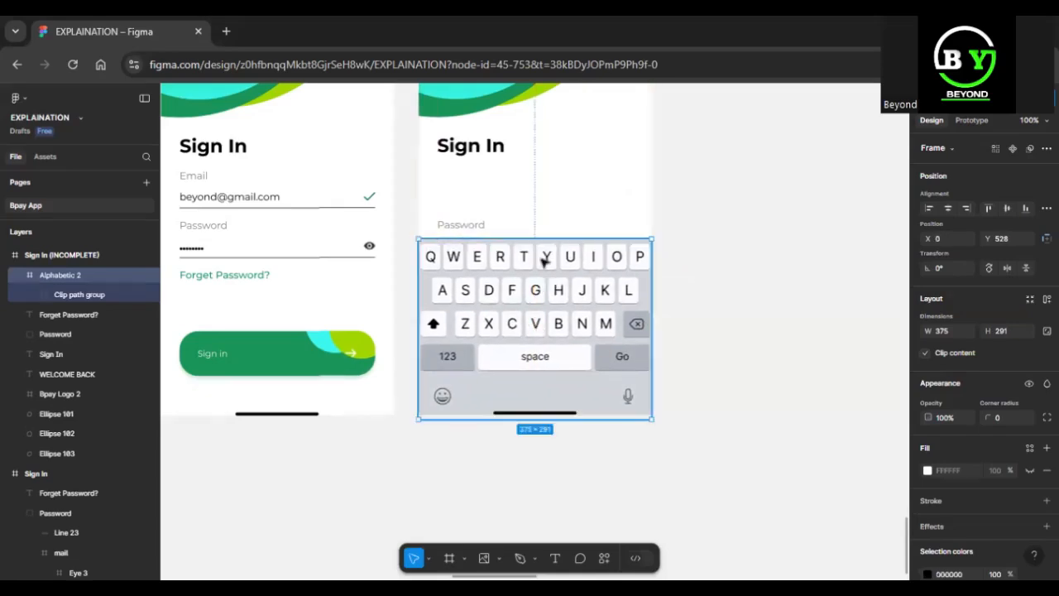
drag(541, 281, 539, 279)
mouse_move(541, 241)
mouse_down()
mouse_move(540, 270)
mouse_move(540, 256)
mouse_up()
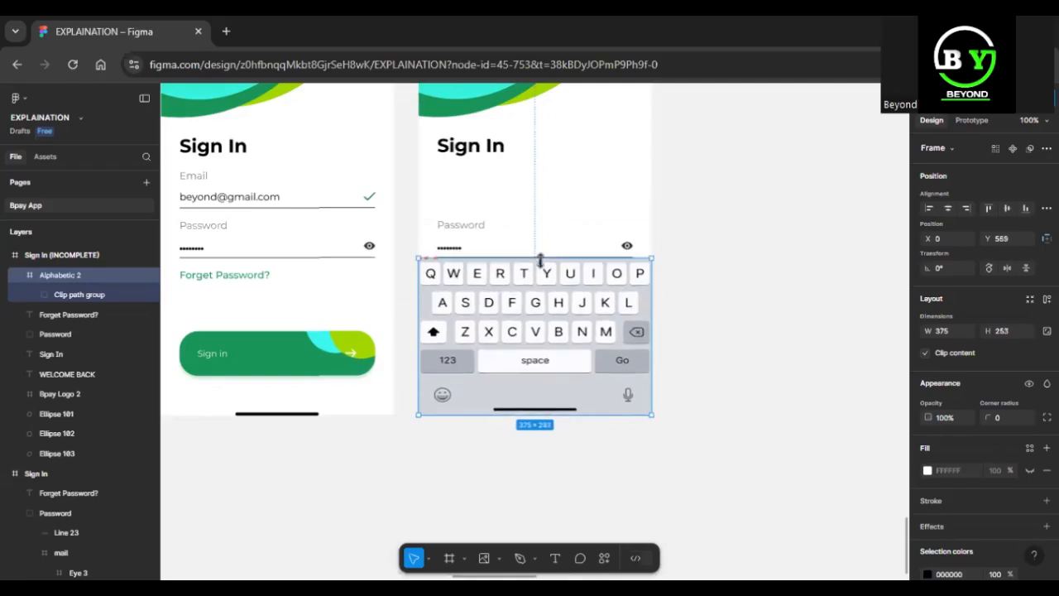
Undo the keyboard's resizing, positioning and import in the Sign In (INCOMPLETE) frame.
key(Escape)
key(ctrl+z)
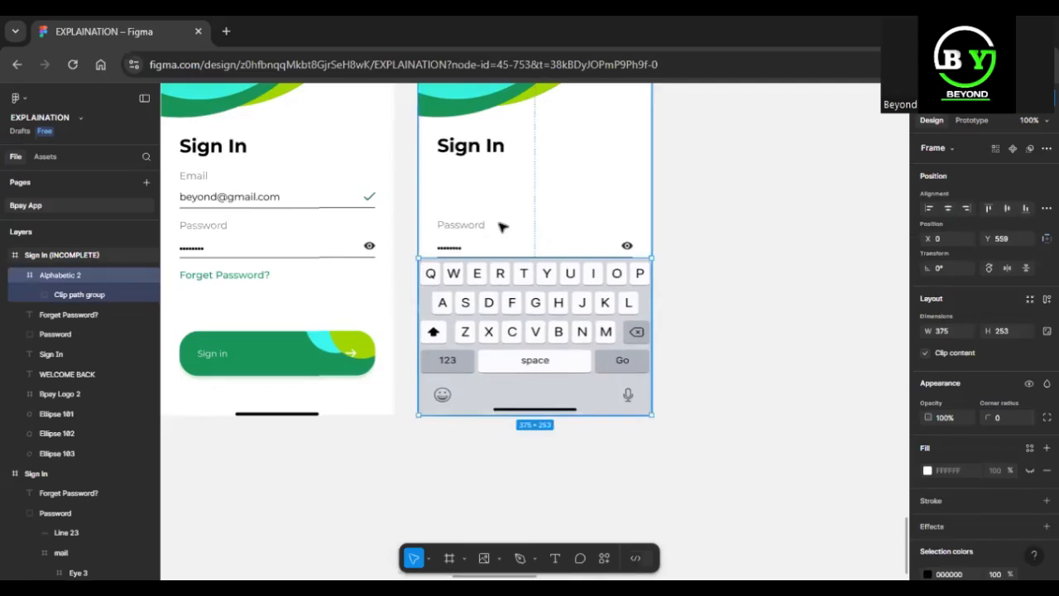
key(ctrl+z)
key(ctrl+z)
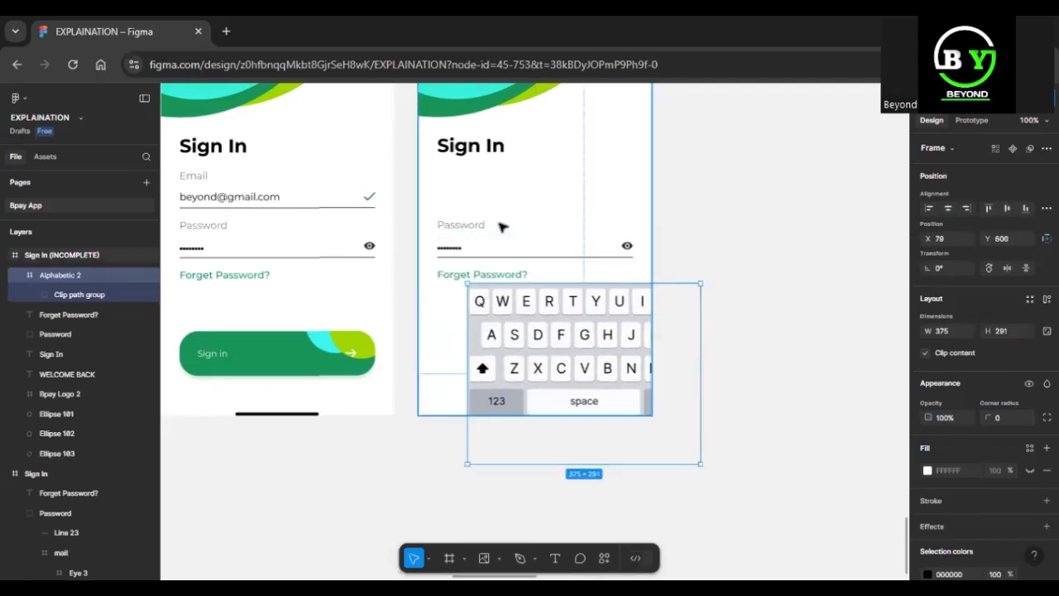
key(ctrl+z)
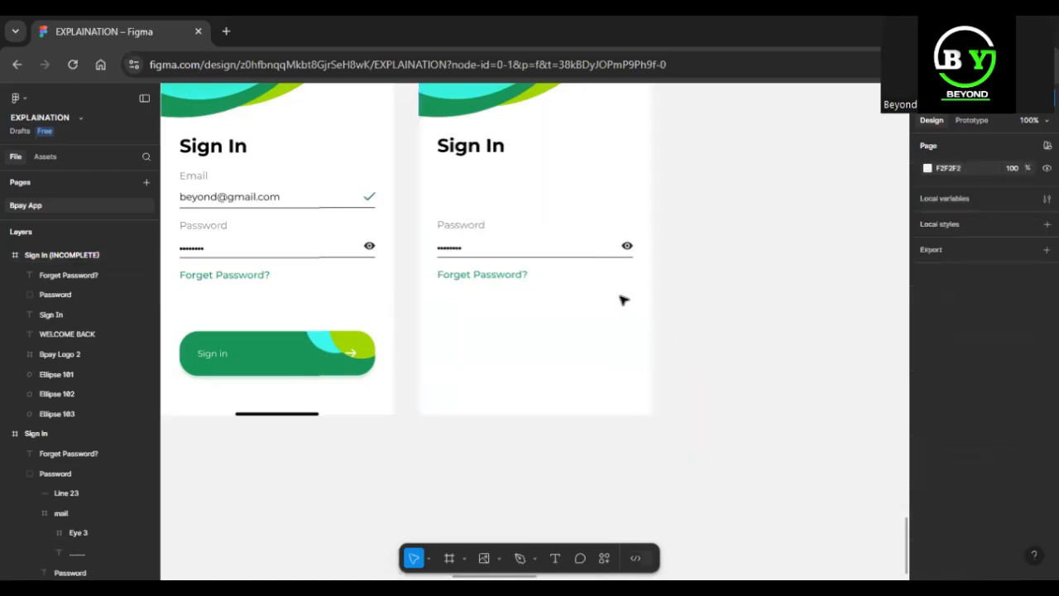
Delete the Sign In (INCOMPLETE) frame and duplicate the original Sign In frame in its place.
scroll(622, 300, up, 5)
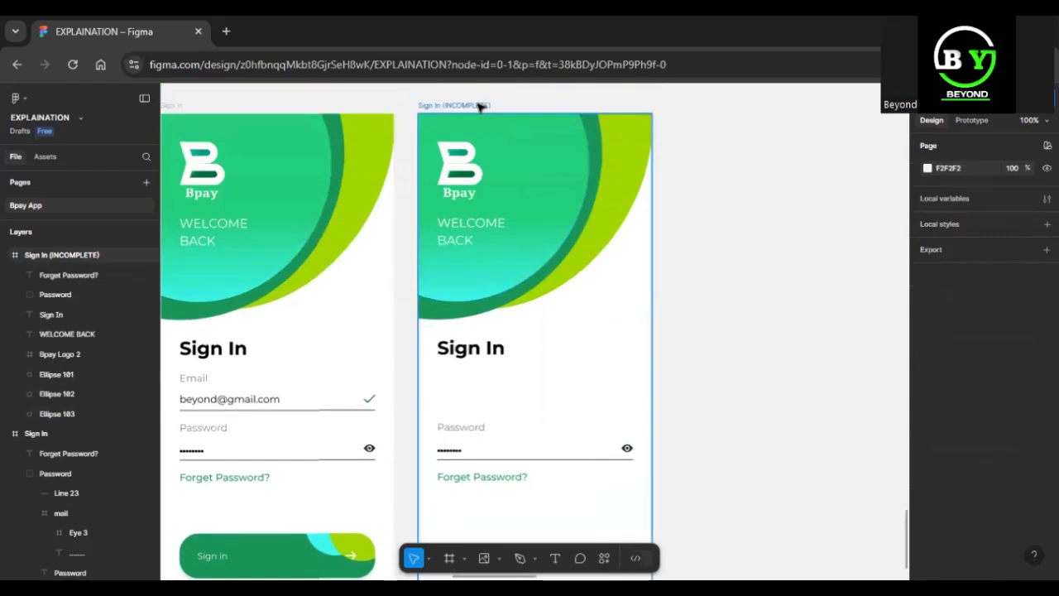
click(474, 107)
key(Delete)
click(175, 105)
key(ctrl+d)
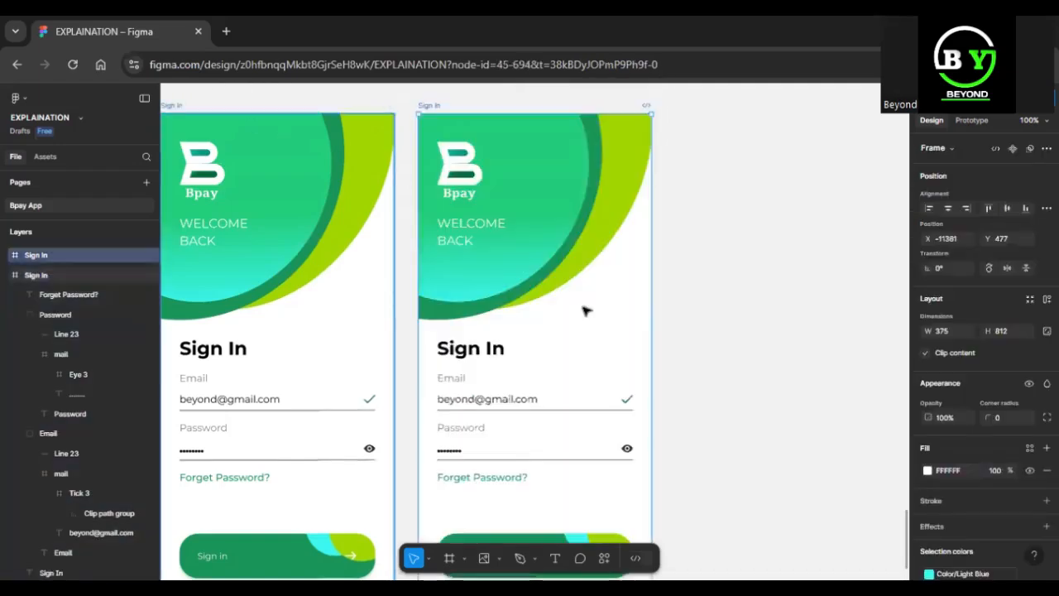
Delete the green Sign in button from the duplicated frame and select the home indicator at the frame's lower edge.
scroll(593, 398, down, 2)
click(556, 454)
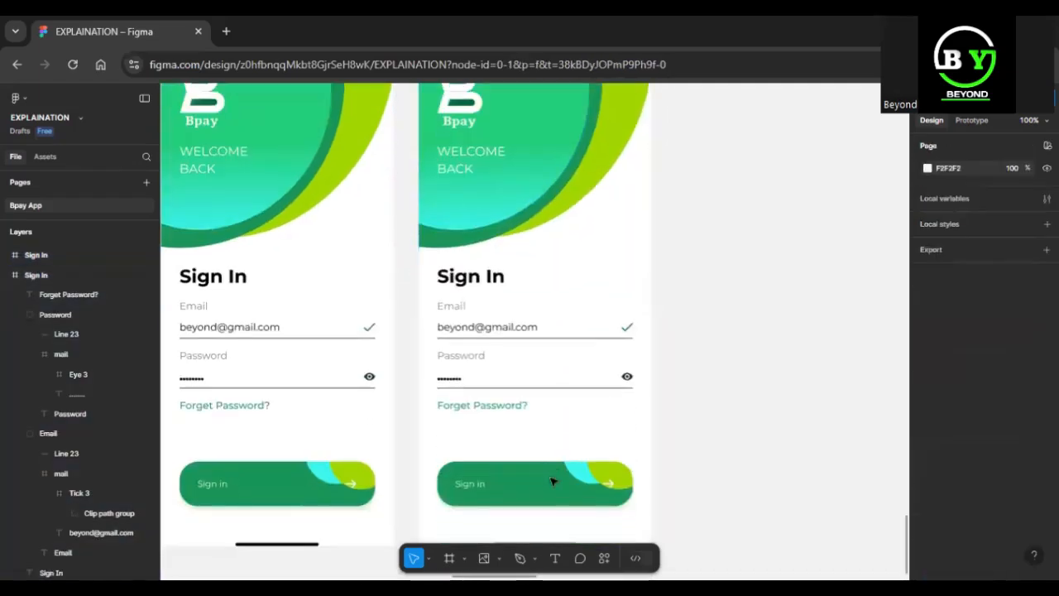
double_click(553, 479)
key(Delete)
scroll(553, 480, down, 2)
click(475, 369)
key(Delete)
click(534, 449)
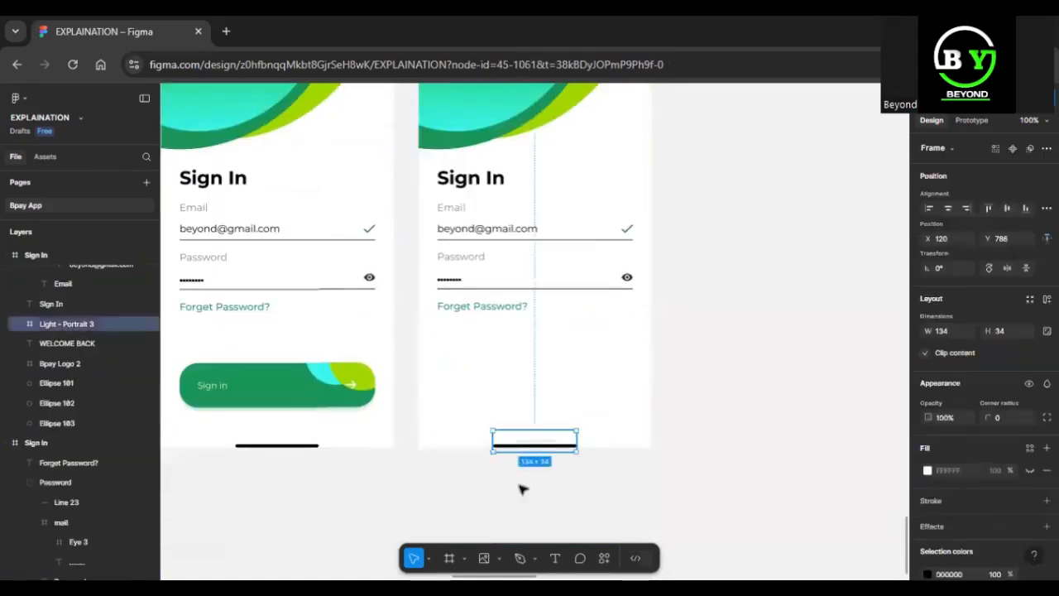